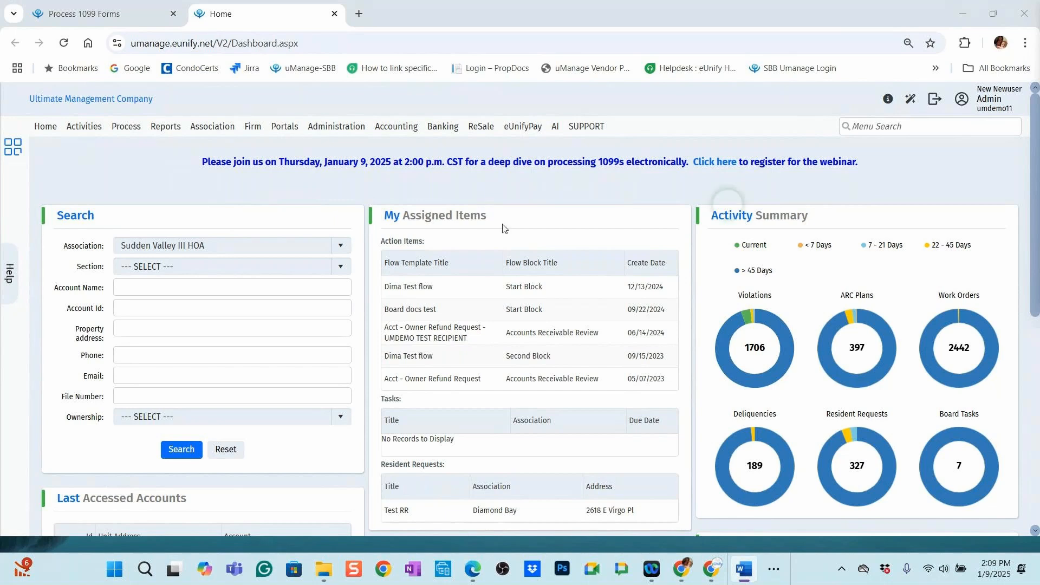
Open the Chart of Accounts page from the financial accounting section
left_click(406, 127)
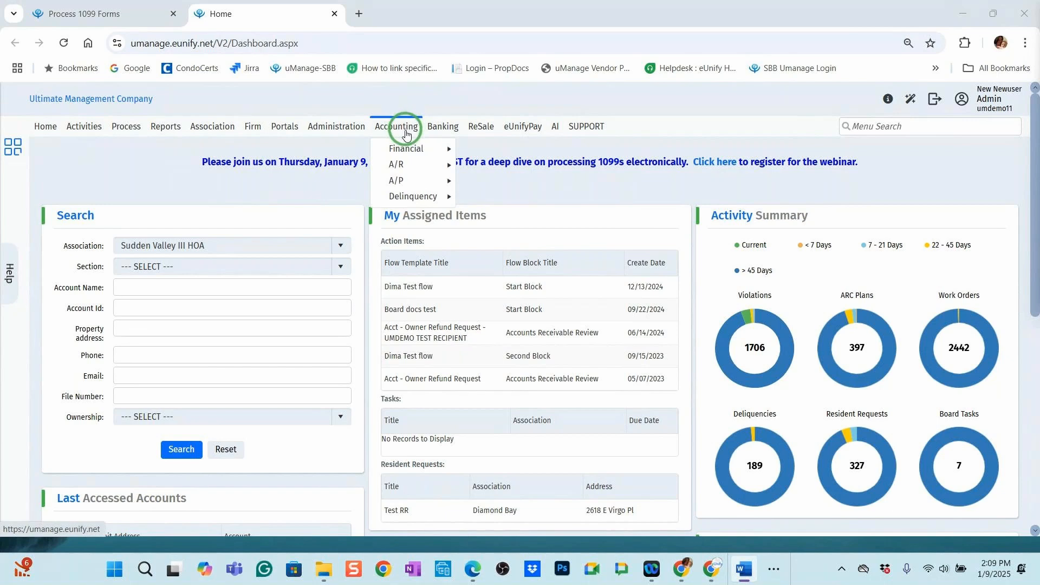
mouse_move(409, 149)
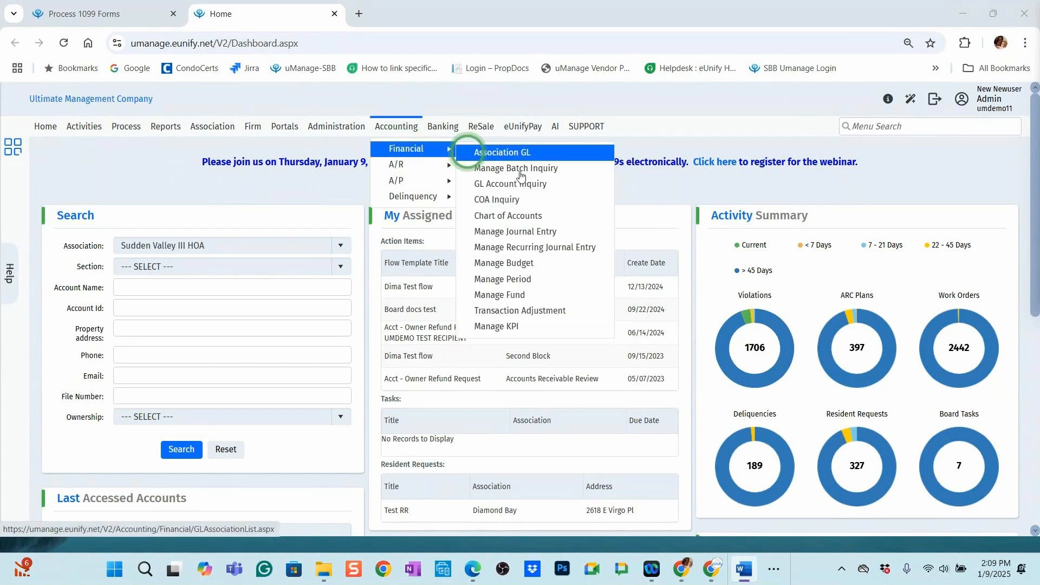
left_click(521, 219)
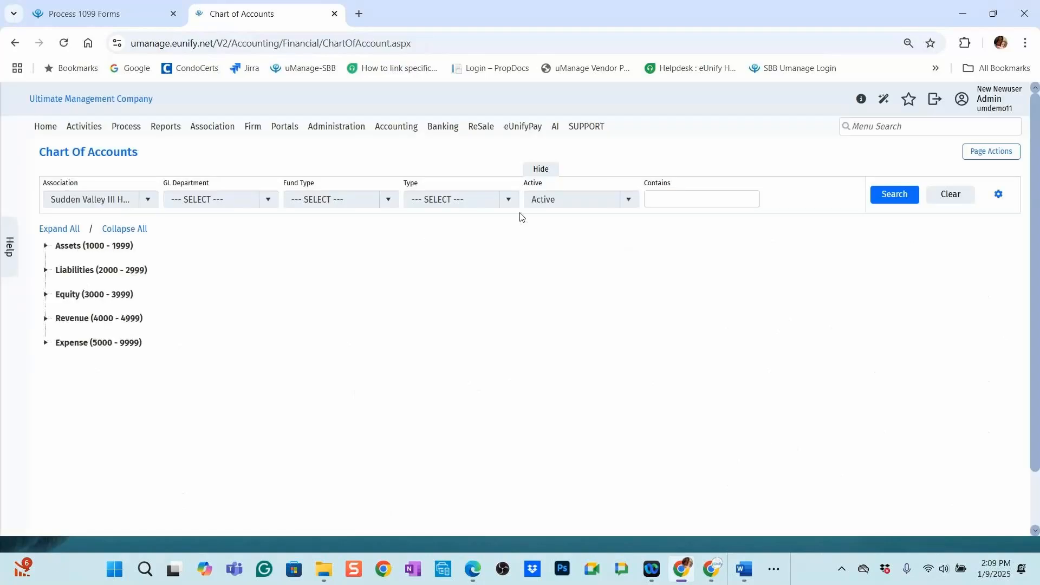
Expand the Expense accounts and open account 5110 - Other Admins Expense for editing
left_click(45, 344)
scroll(289, 339, "down", 4)
scroll(290, 339, "down", 1)
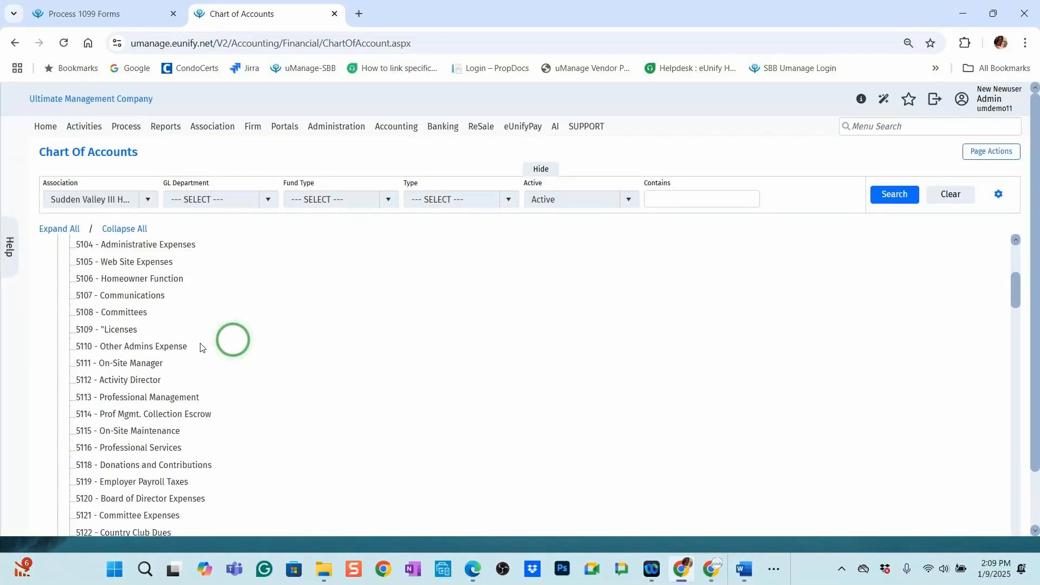
right_click(129, 348)
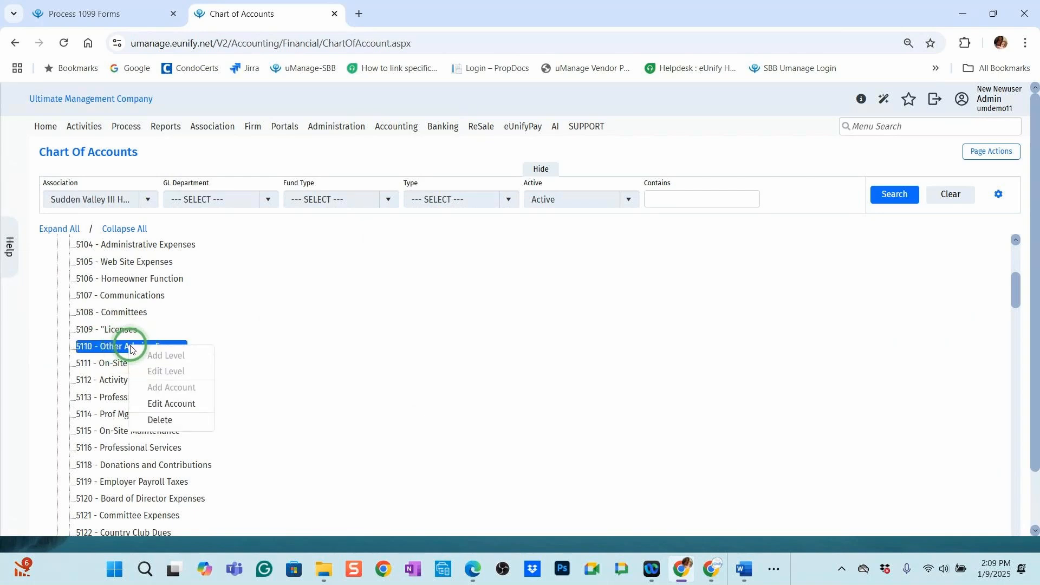
left_click(189, 408)
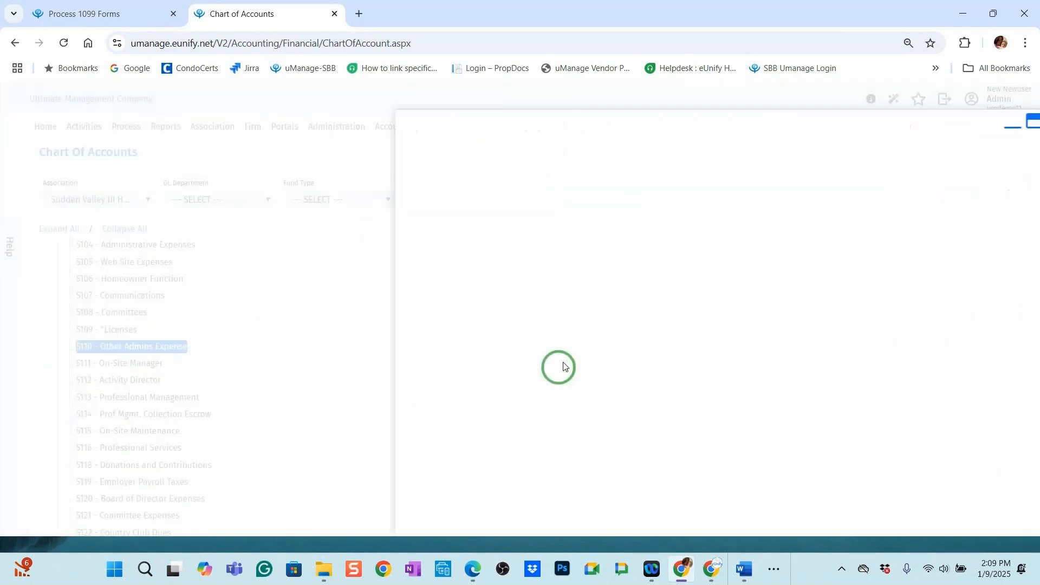
Review the available 1099 Category options for the account
scroll(639, 377, "down", 2)
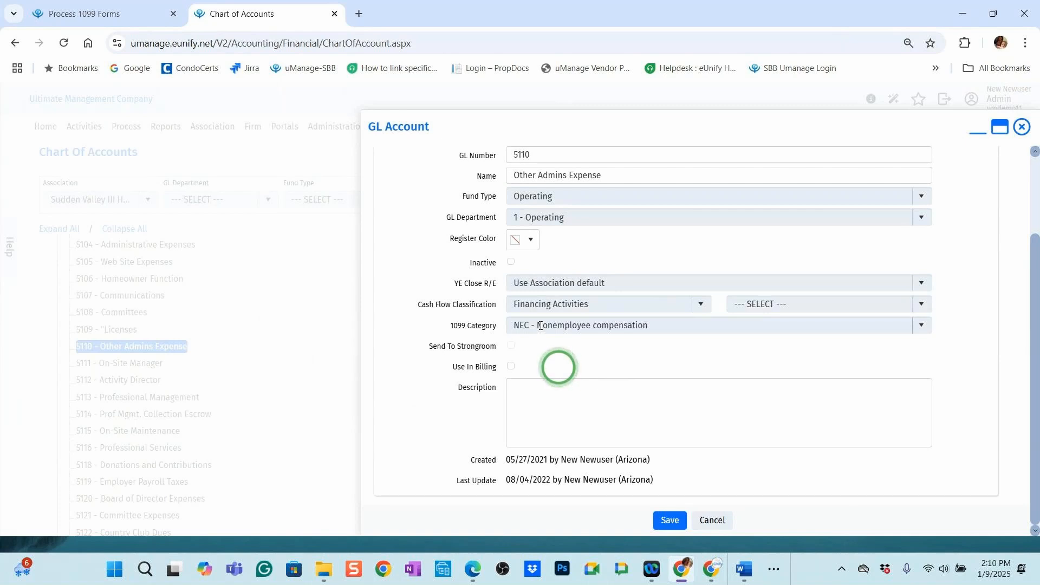
left_click(662, 325)
scroll(702, 401, "down", 1)
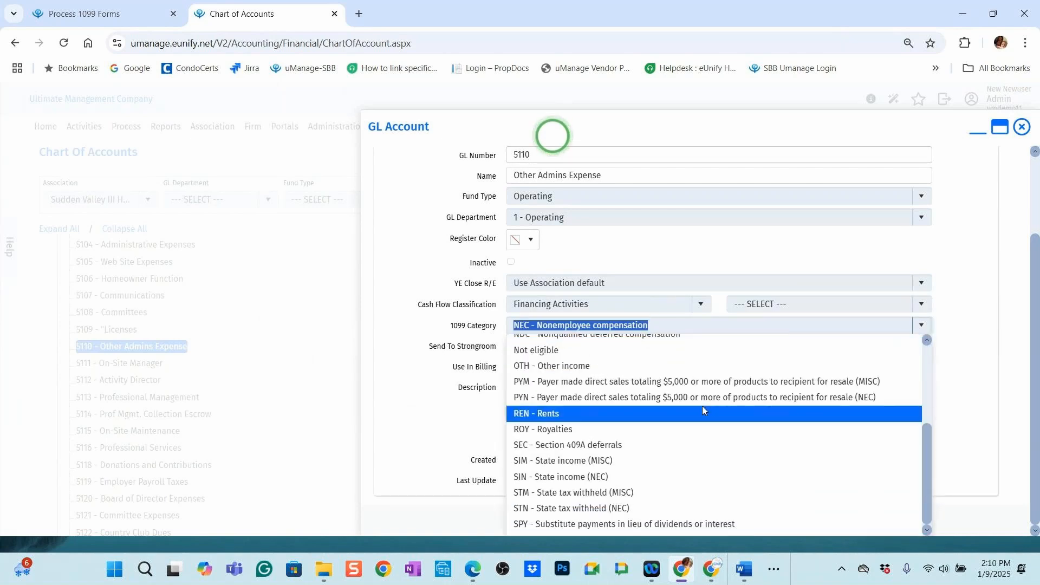
scroll(703, 403, "up", 5)
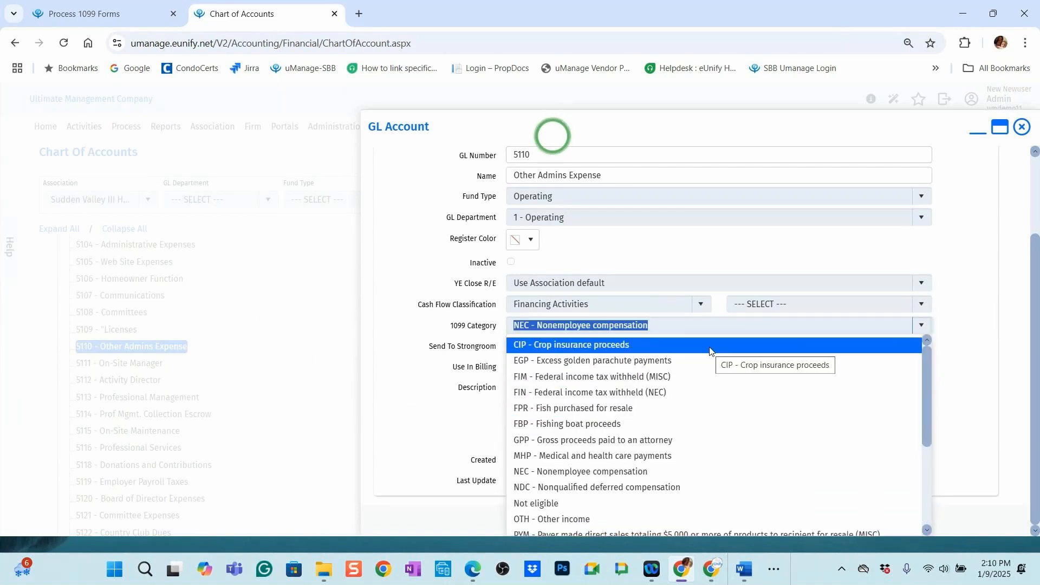
scroll(707, 359, "down", 3)
scroll(707, 359, "up", 3)
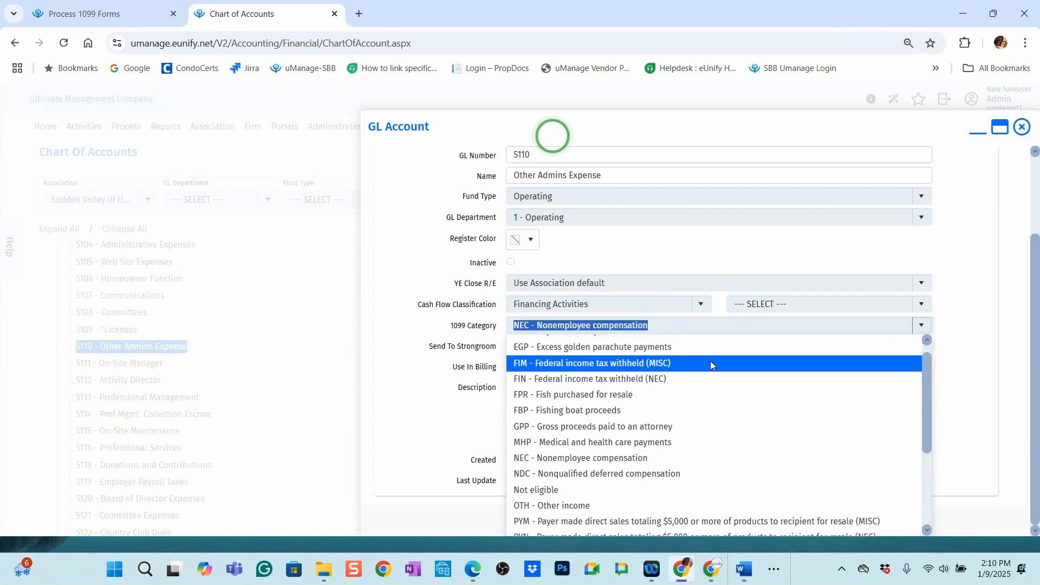
scroll(710, 362, "up", 1)
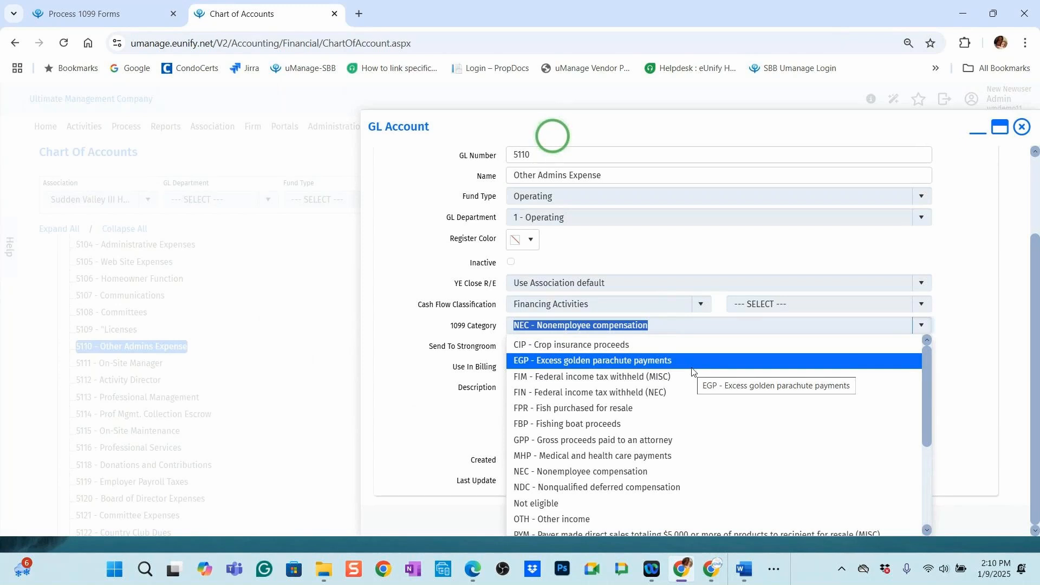
scroll(699, 390, "down", 3)
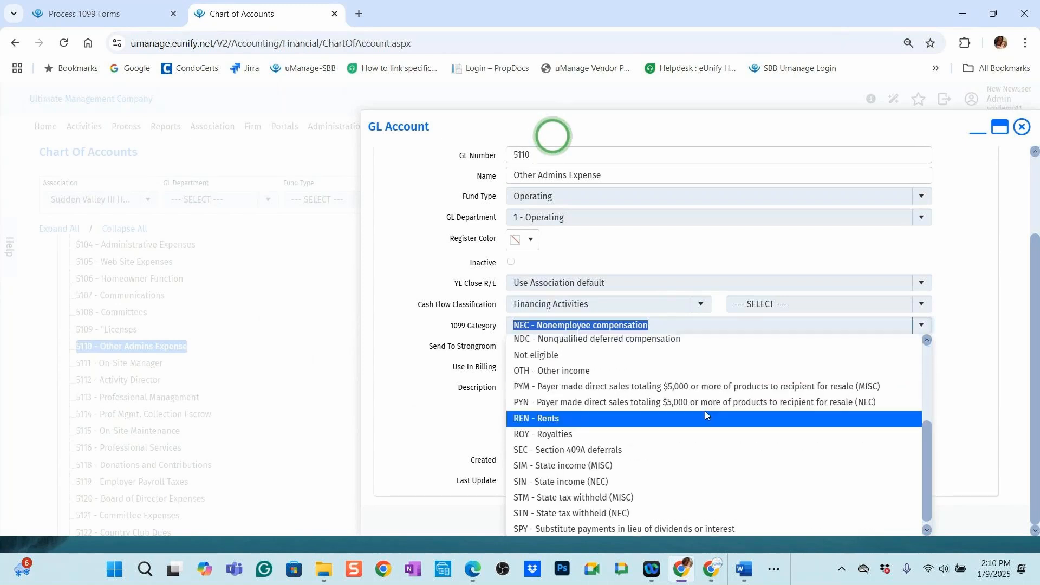
scroll(704, 411, "up", 3)
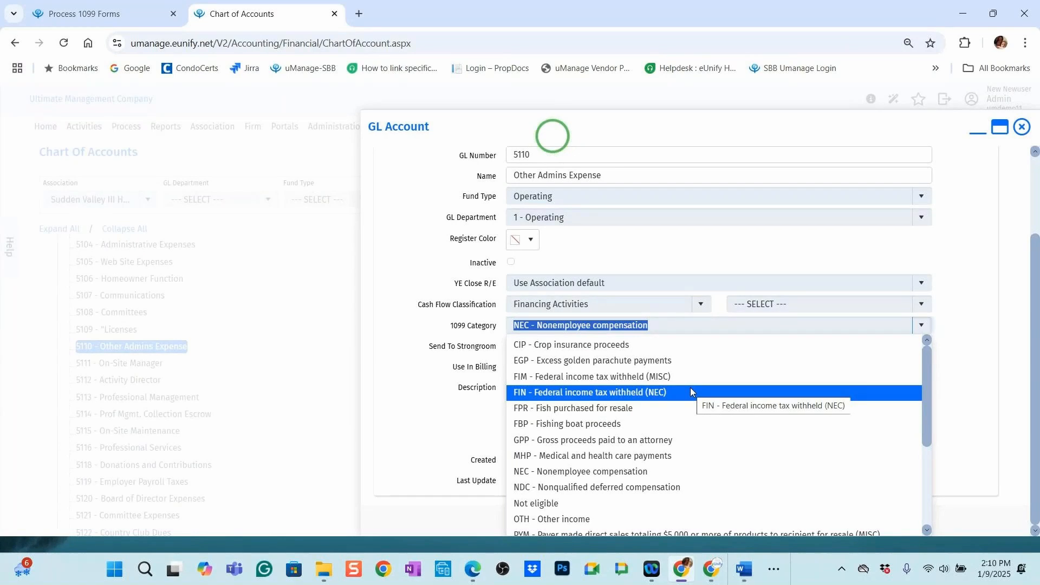
scroll(677, 388, "down", 2)
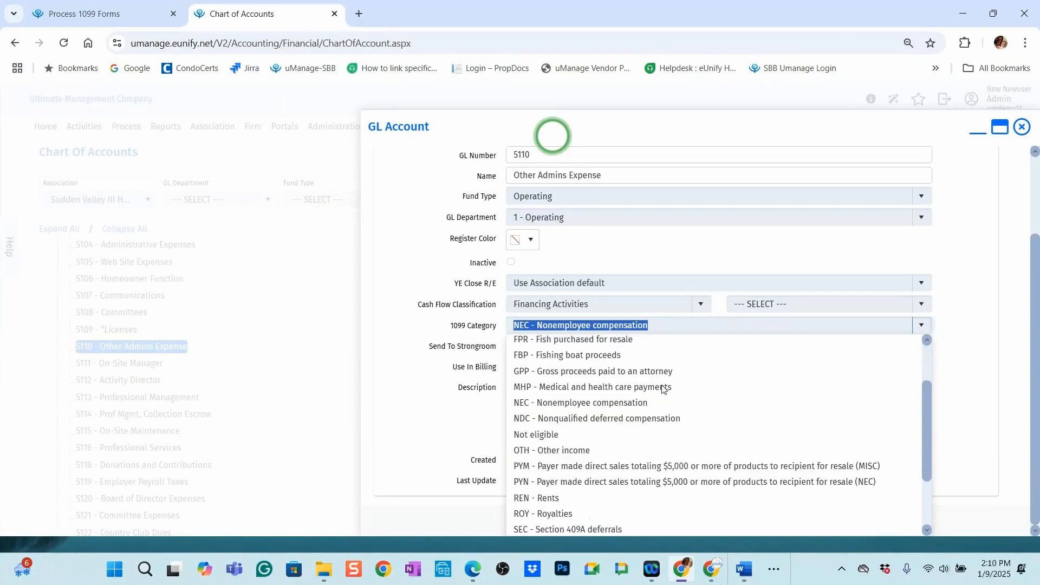
scroll(656, 417, "down", 2)
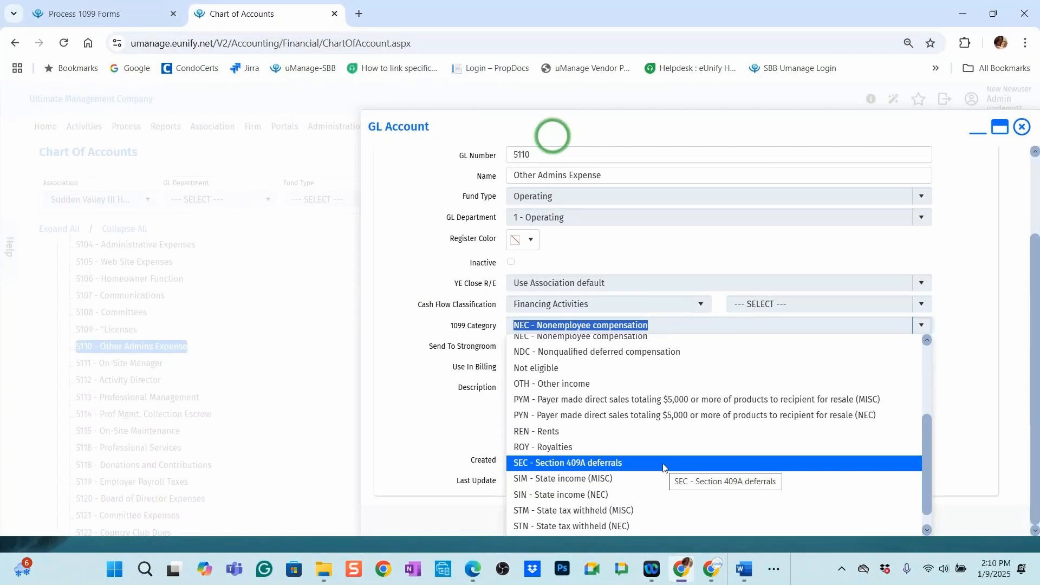
scroll(663, 467, "up", 2)
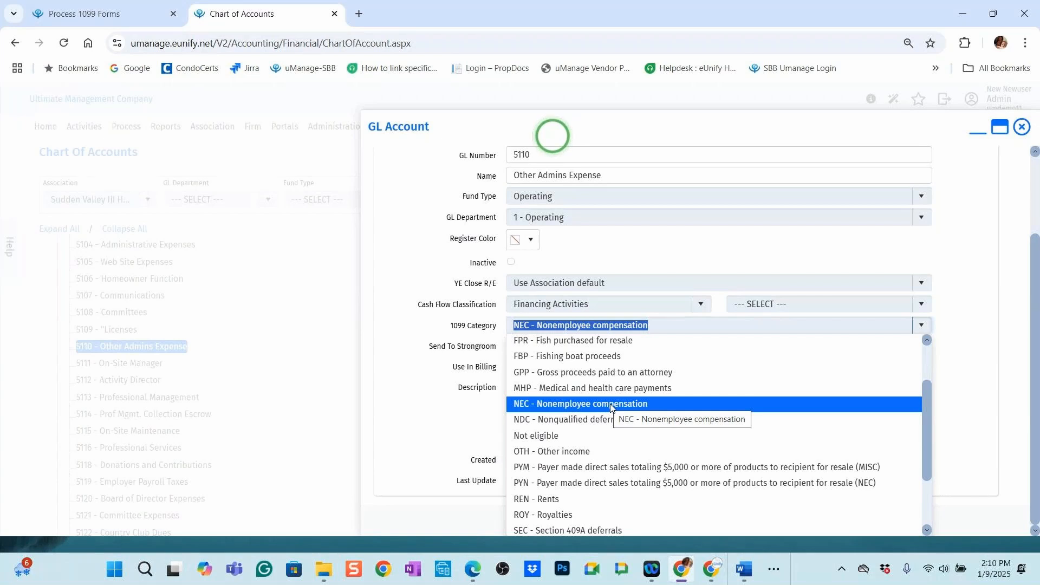
scroll(611, 407, "up", 2)
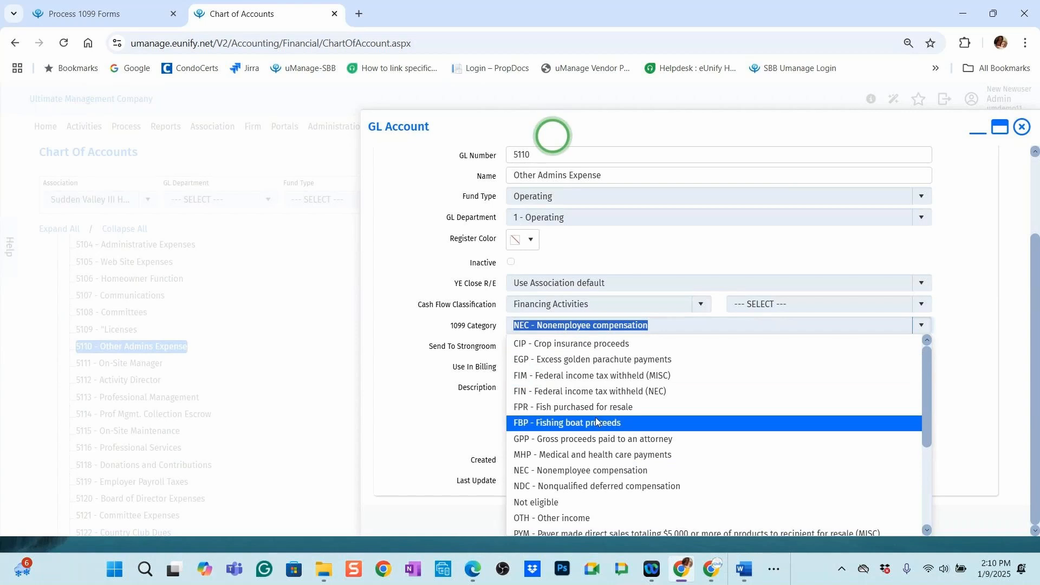
scroll(618, 417, "down", 3)
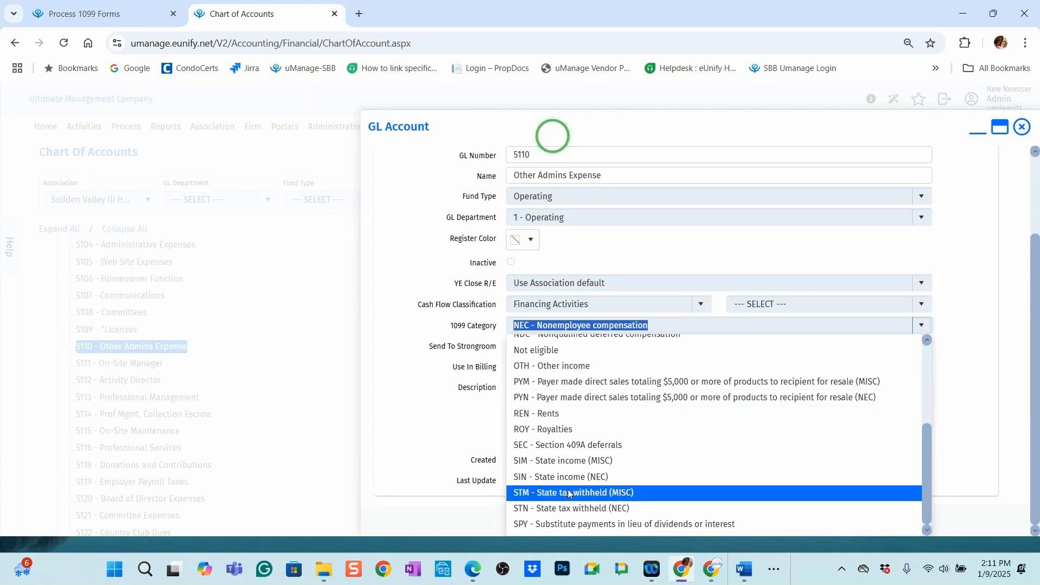
scroll(574, 482, "up", 2)
scroll(574, 482, "up", 1)
scroll(576, 469, "down", 3)
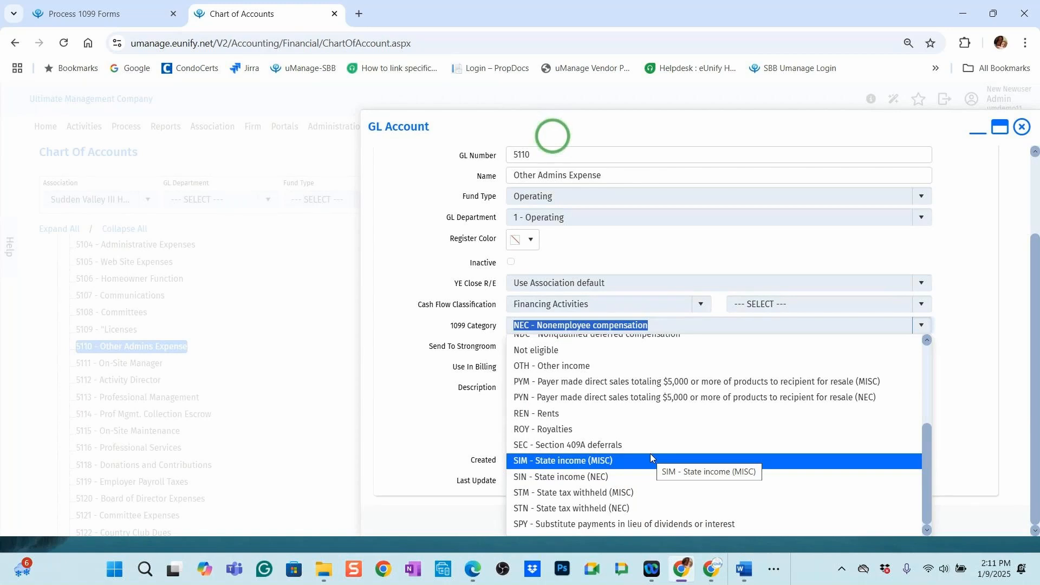
scroll(652, 415, "up", 3)
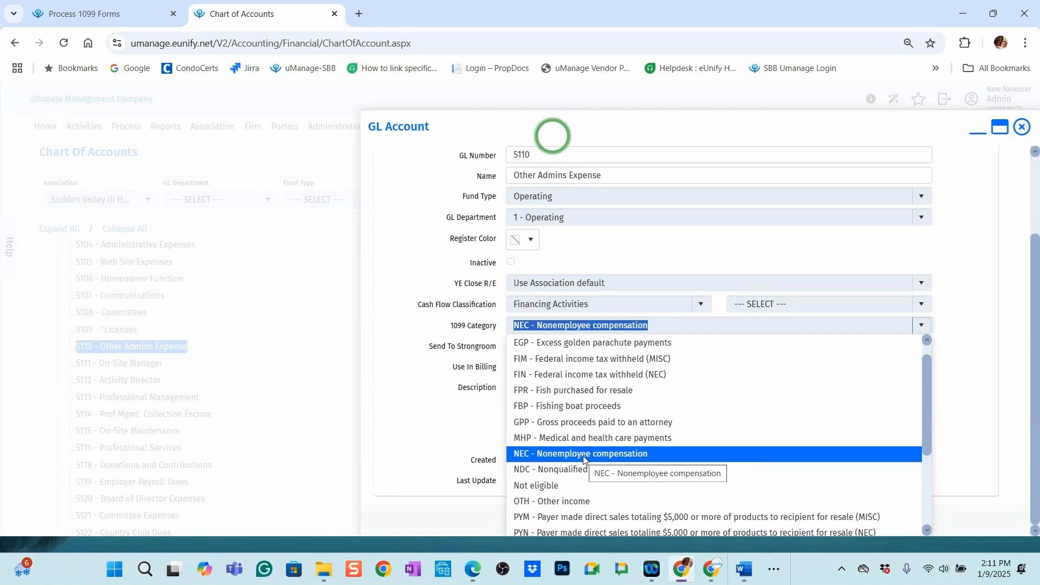
left_click(419, 376)
Reopen the 1099 Category list to browse the options again and cancel the account edit
left_click(661, 331)
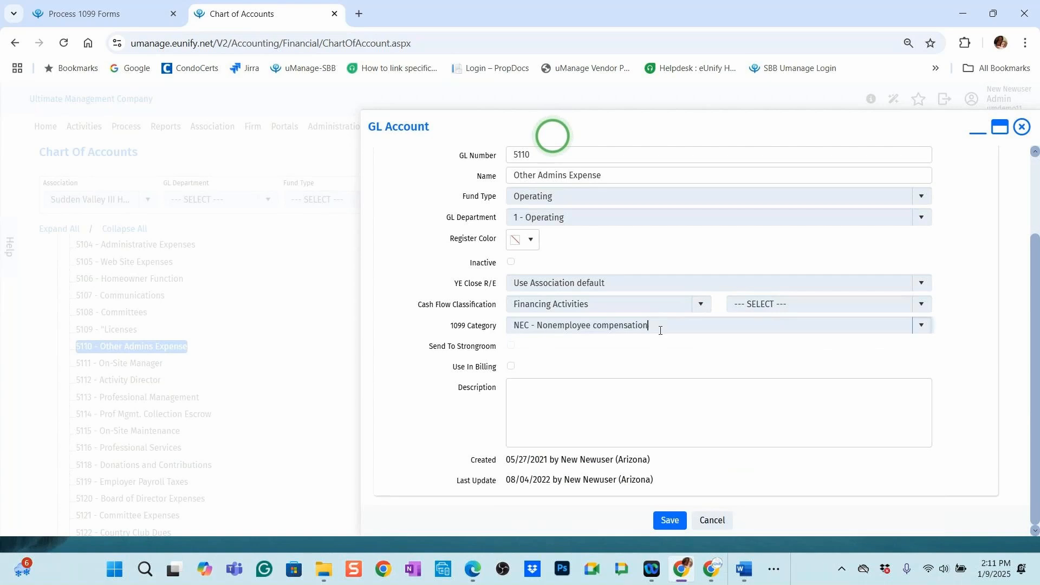
left_click(661, 330)
scroll(714, 416, "up", 4)
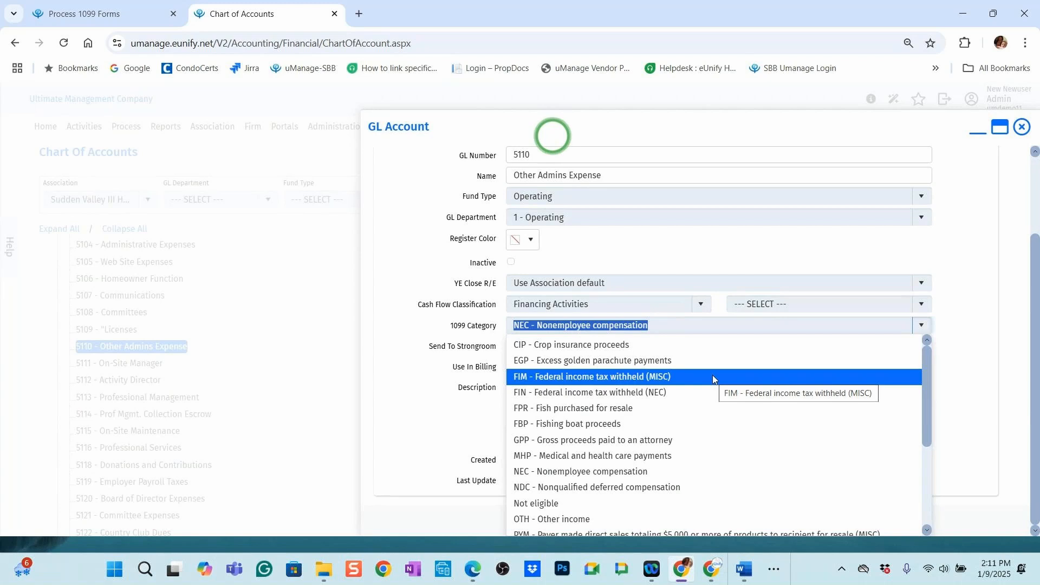
scroll(715, 390, "down", 3)
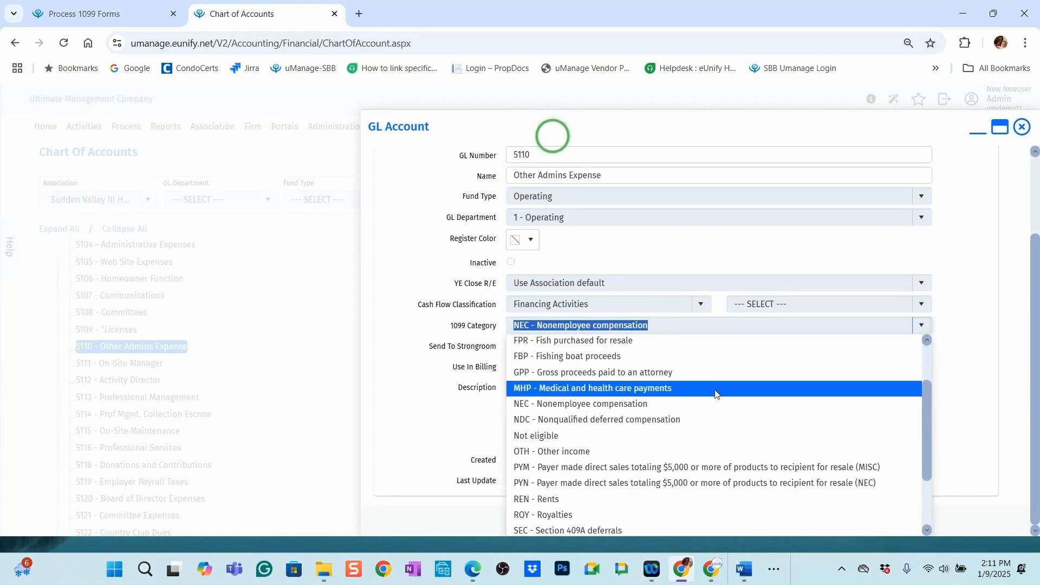
scroll(680, 444, "down", 2)
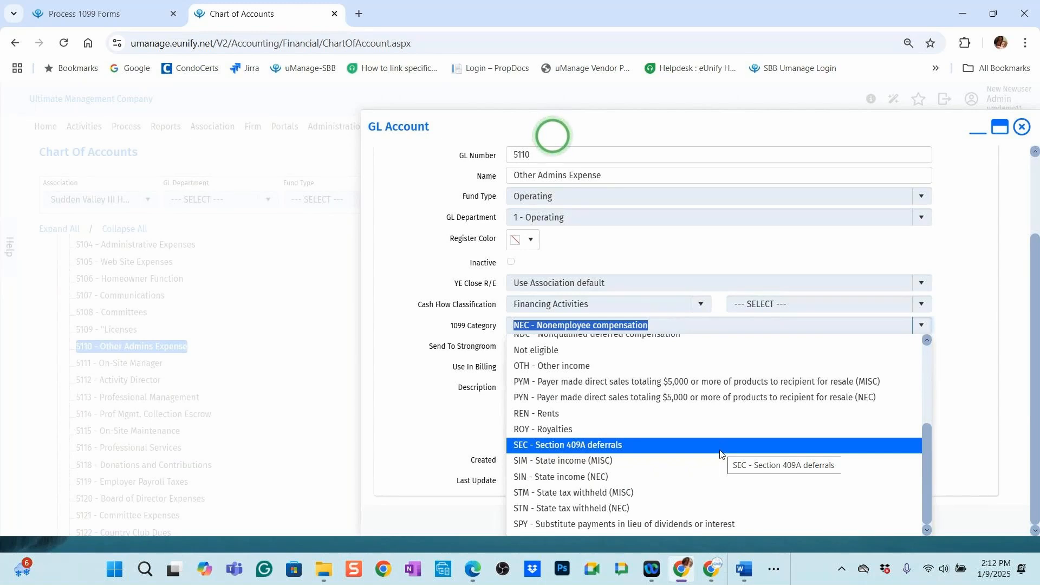
left_click(423, 414)
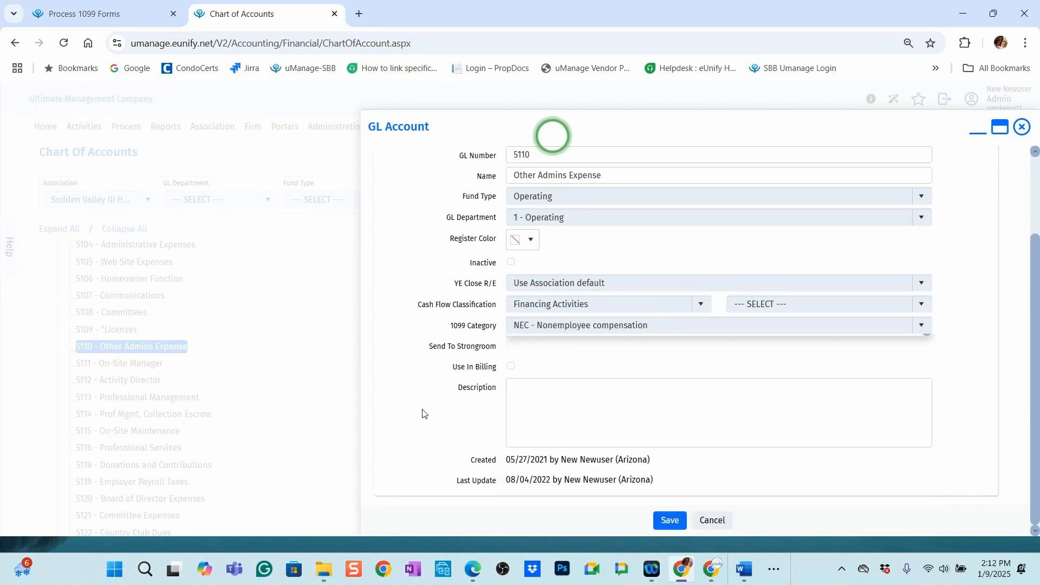
left_click(726, 524)
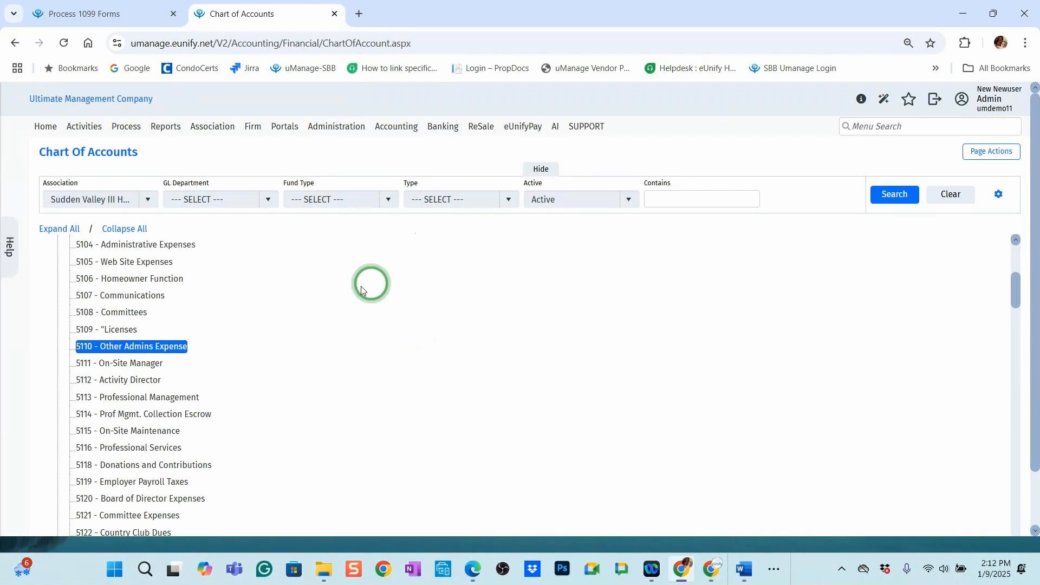
Open the Accounting reports list in a new tab and switch to it
mouse_move(176, 133)
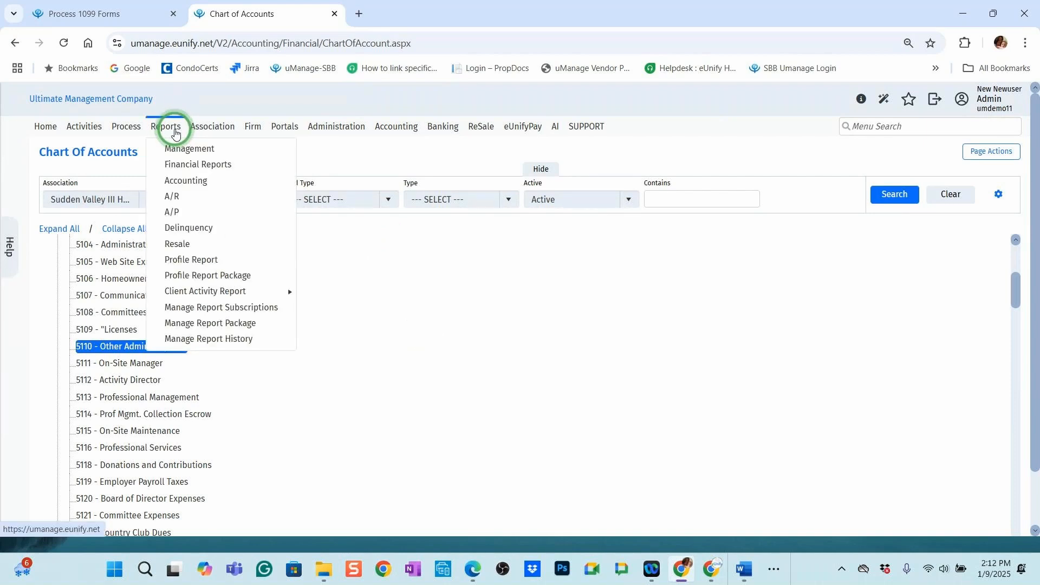
right_click(184, 182)
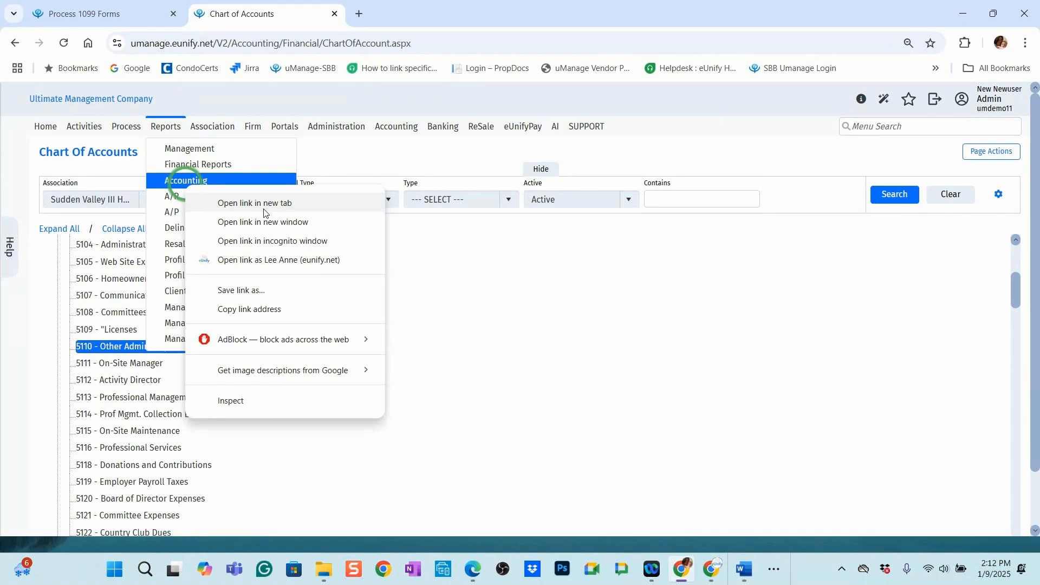
left_click(265, 209)
left_click(404, 11)
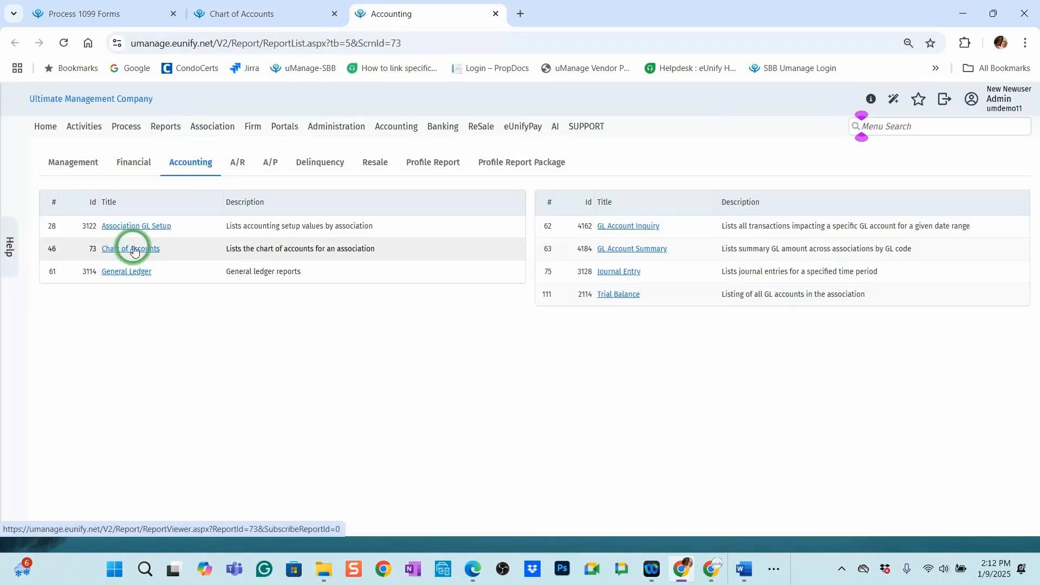
Run the Chart of Accounts report sorted ascending by GL Account Number in the report viewer
left_click(135, 251)
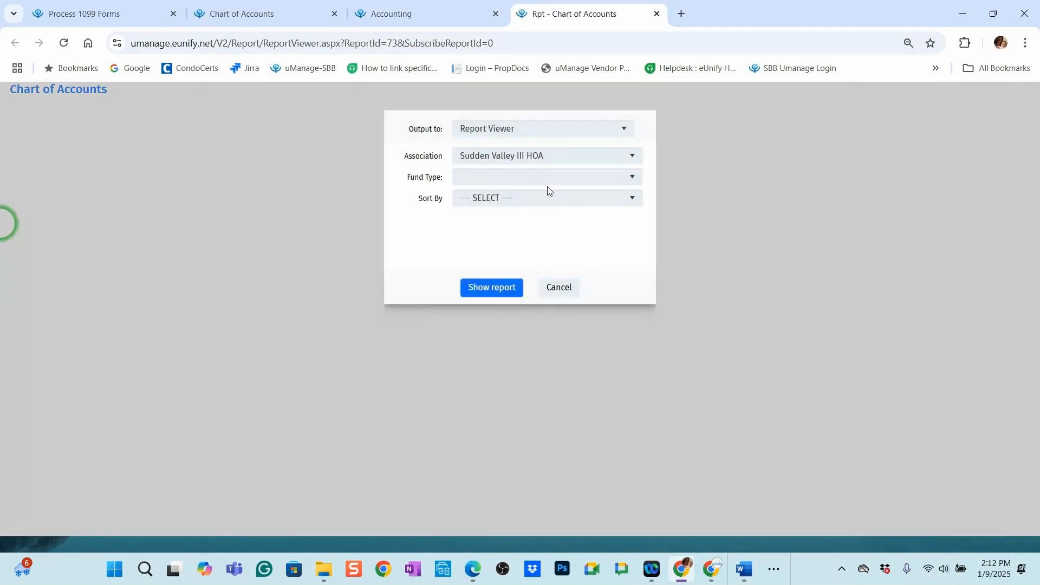
left_click(544, 195)
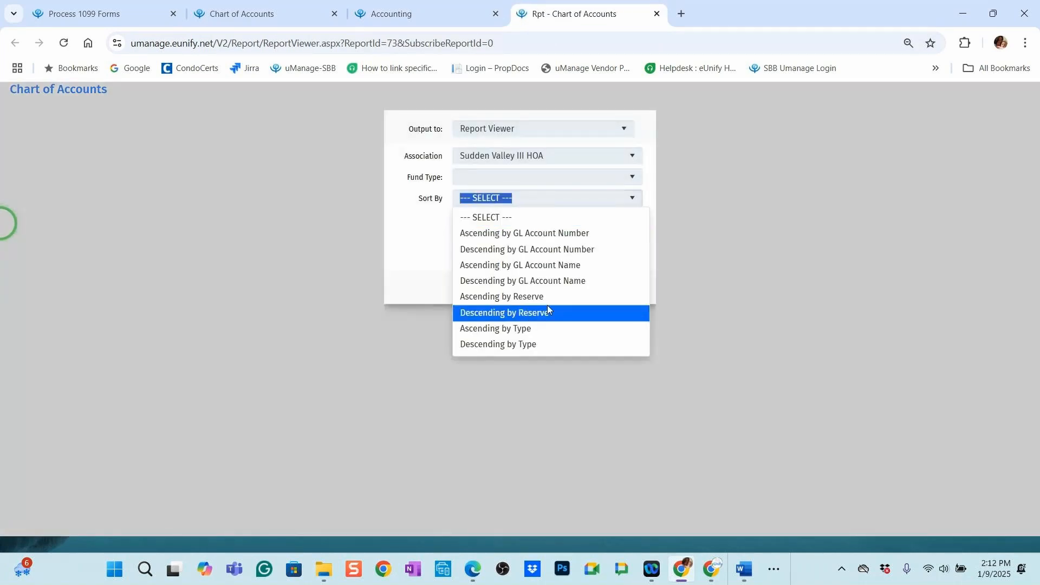
left_click(611, 240)
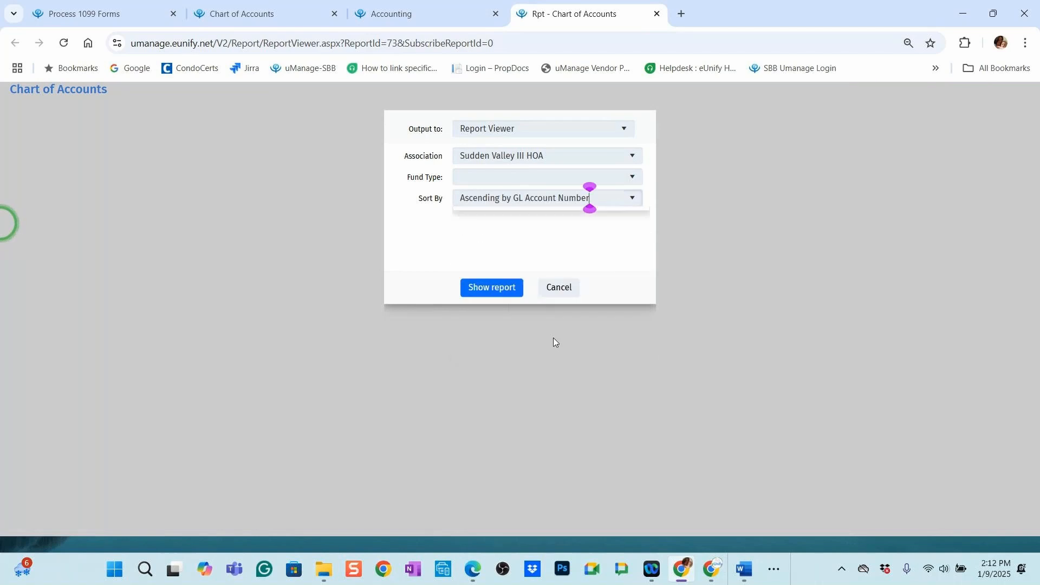
left_click(516, 294)
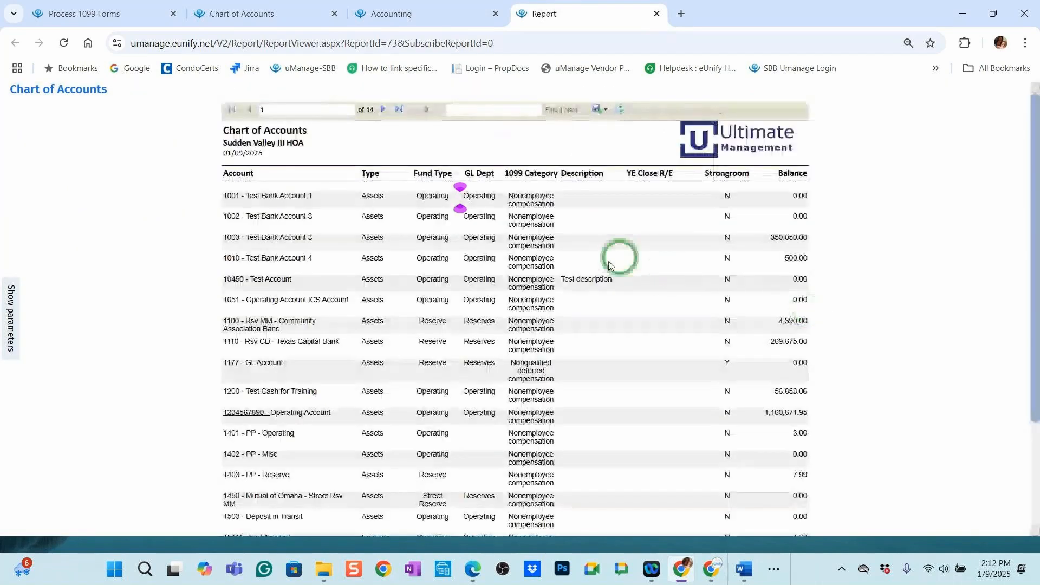
Examine the 1099 Category column of the Chart of Accounts report
scroll(580, 233, "down", 3)
scroll(583, 259, "up", 3)
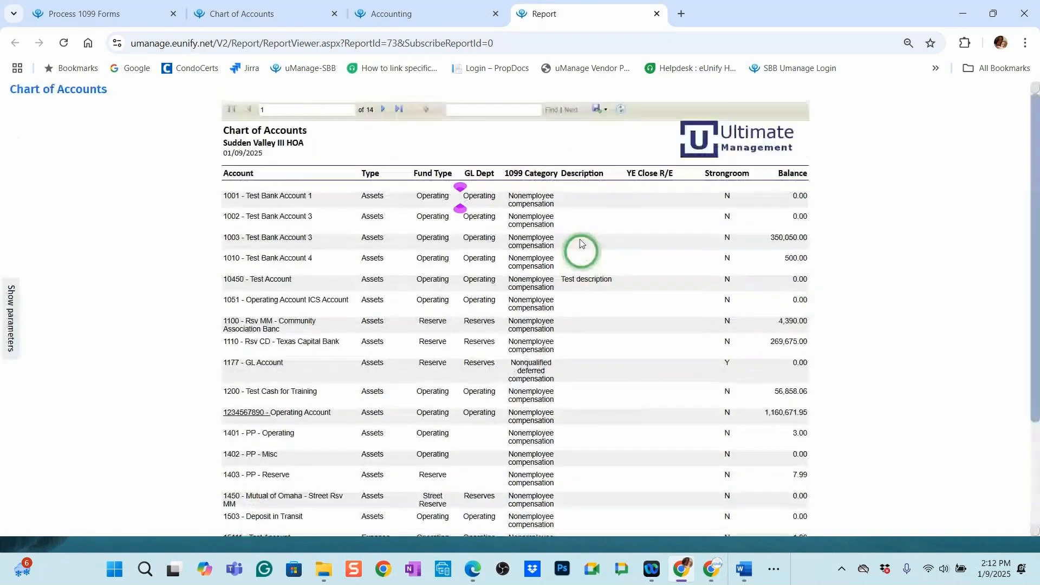
scroll(553, 397, "down", 3)
scroll(553, 388, "up", 3)
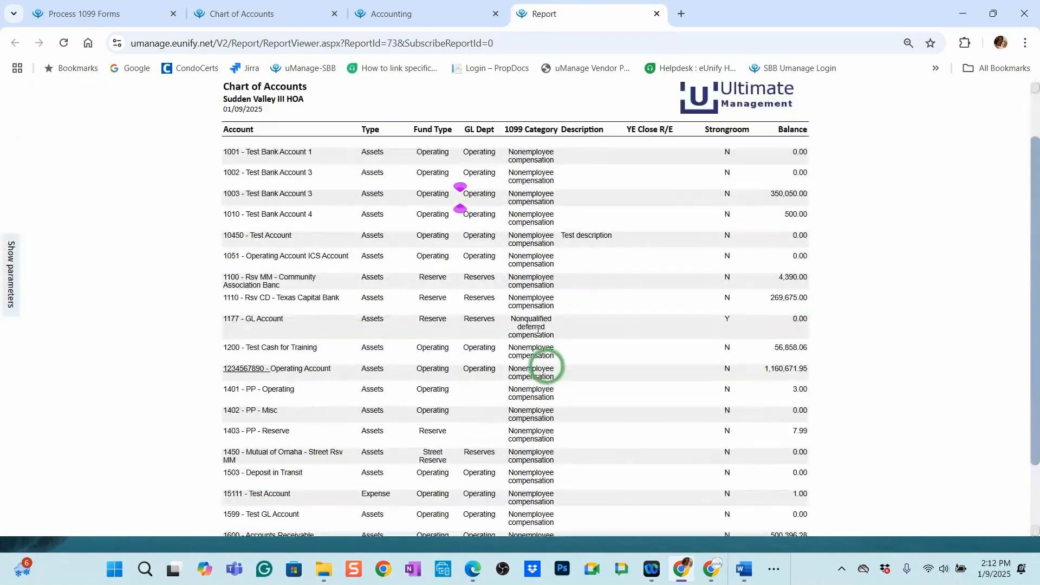
Page through the Chart of Accounts report to review the 1099 Category assigned to each account
left_click(384, 110)
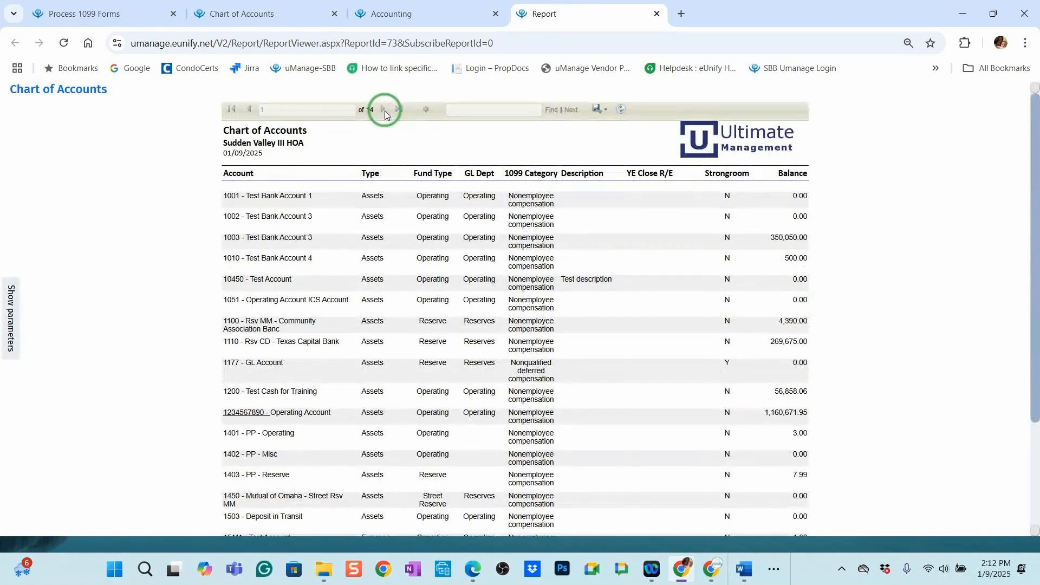
left_click(385, 110)
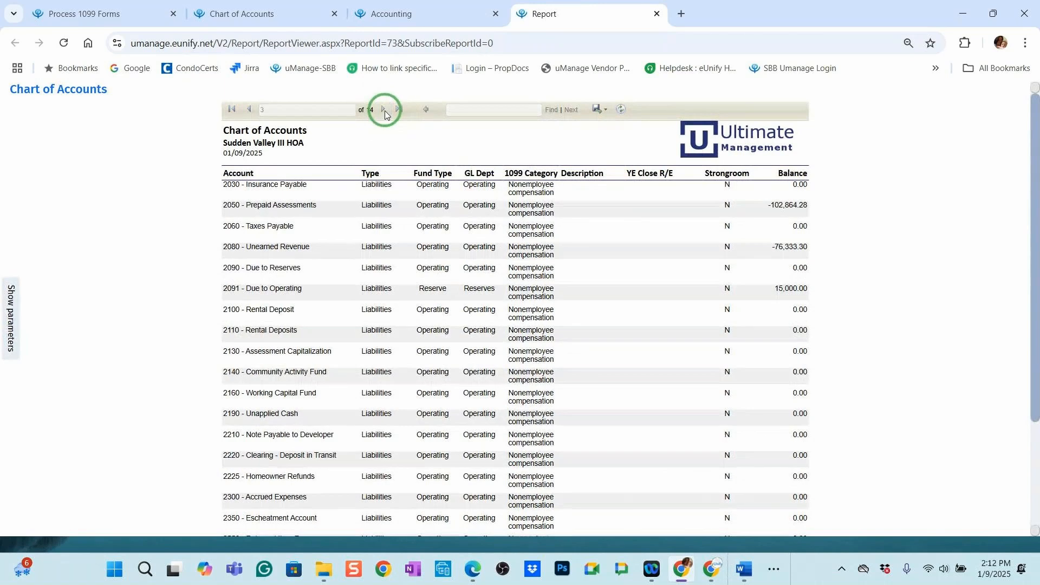
left_click(384, 110)
scroll(613, 412, "down", 3)
scroll(544, 240, "up", 2)
scroll(544, 240, "up", 1)
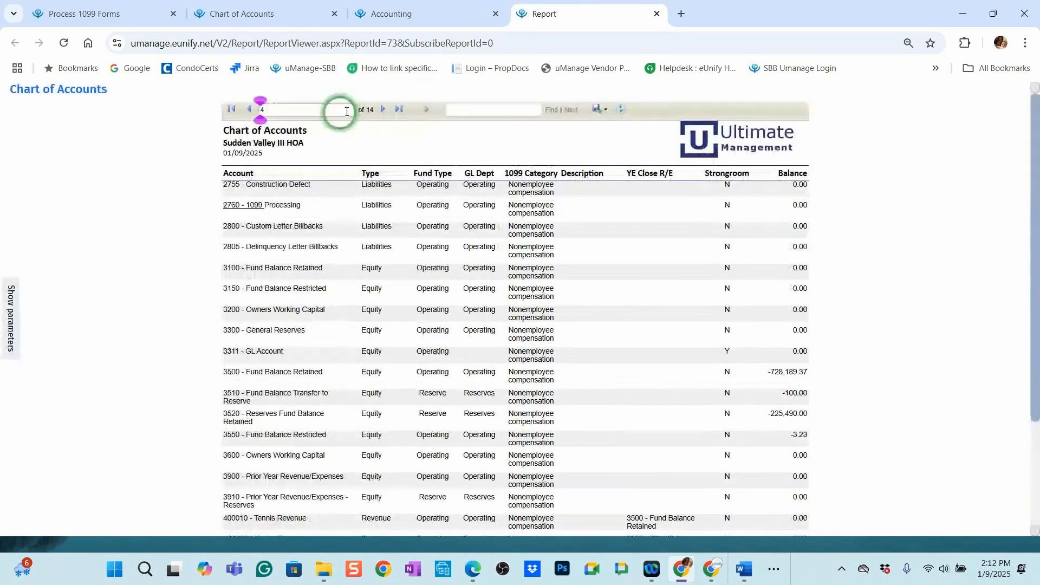
left_click(383, 110)
left_click(383, 109)
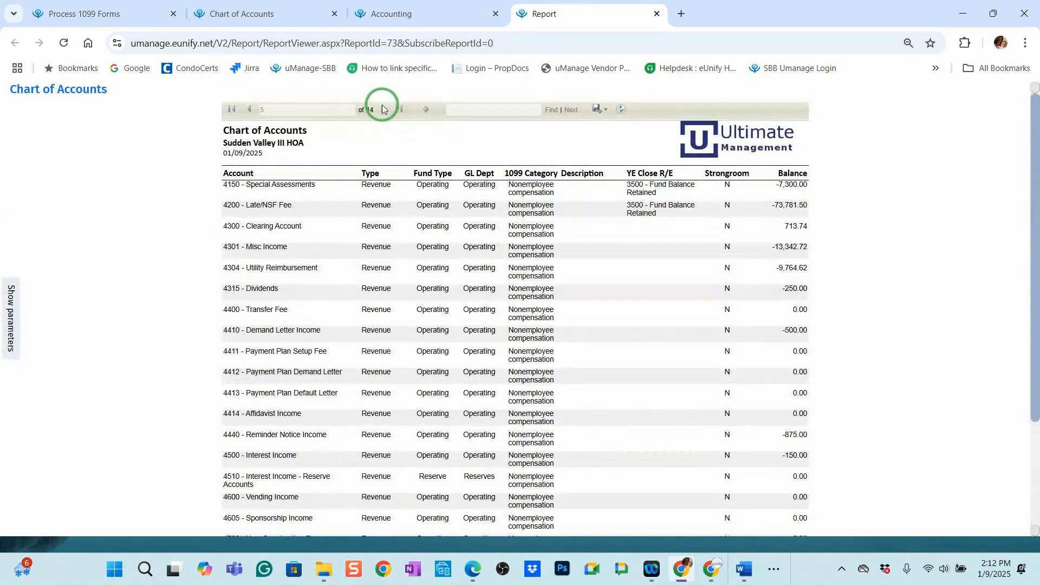
left_click(385, 110)
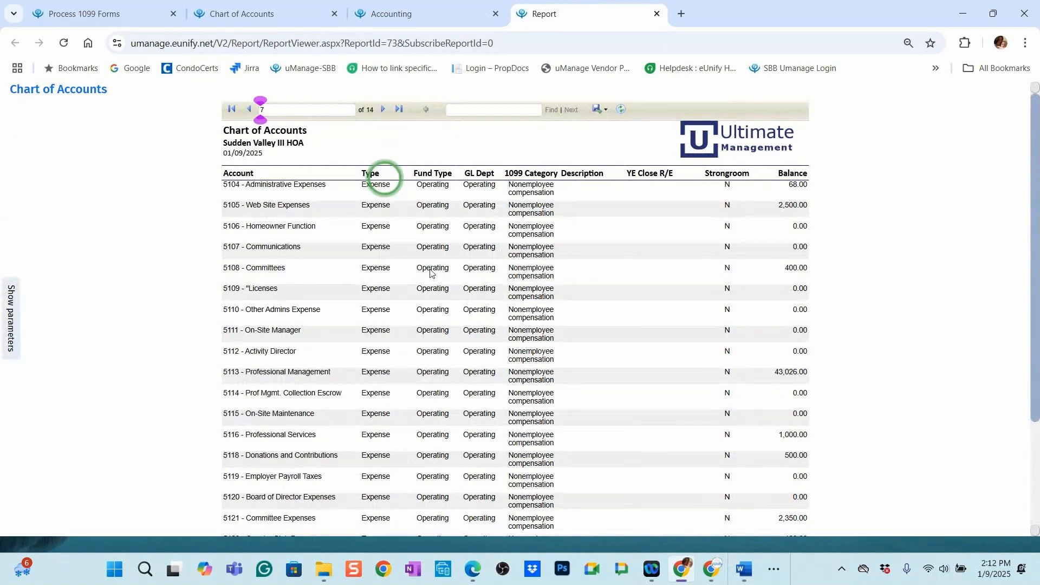
scroll(600, 458, "down", 3)
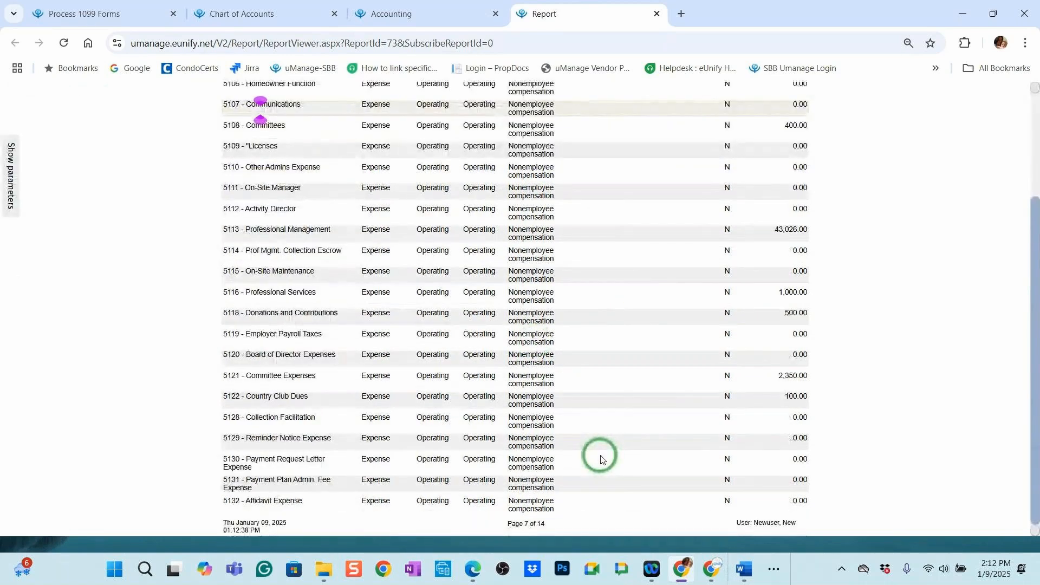
scroll(600, 457, "up", 3)
scroll(600, 458, "down", 3)
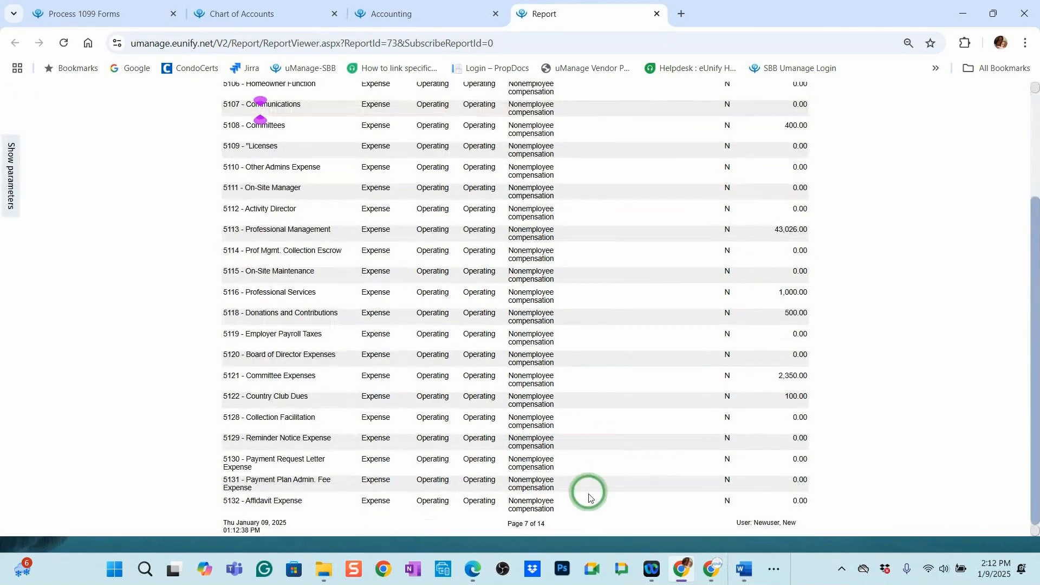
scroll(643, 452, "up", 3)
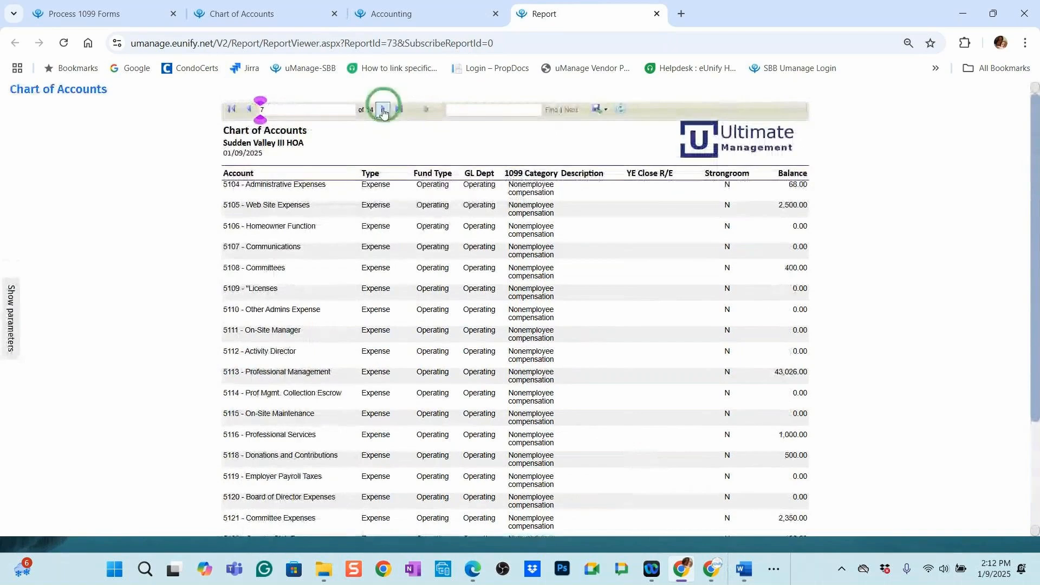
left_click(383, 109)
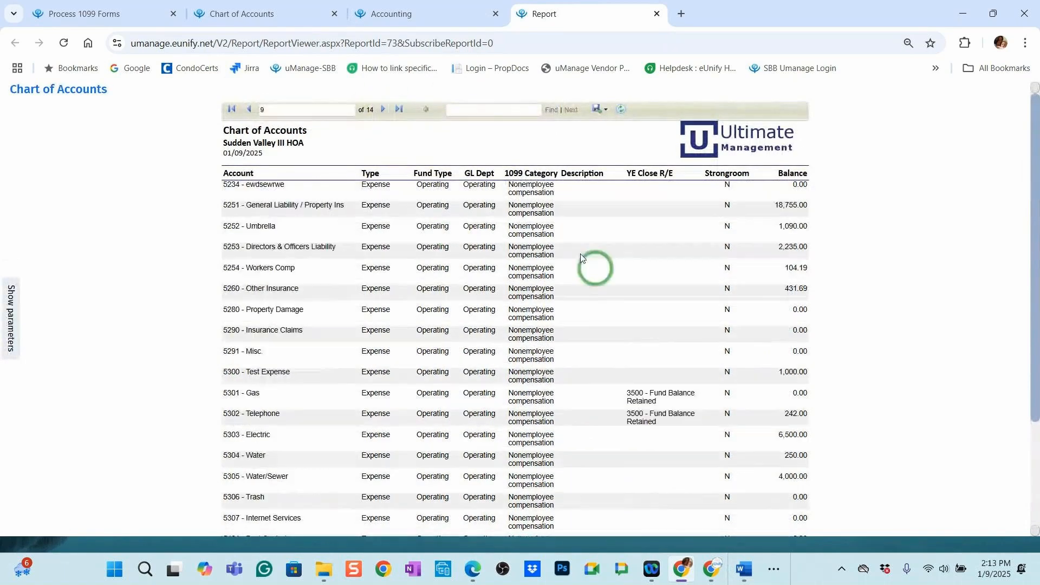
Close the Chart of Accounts report tab
left_click(426, 14)
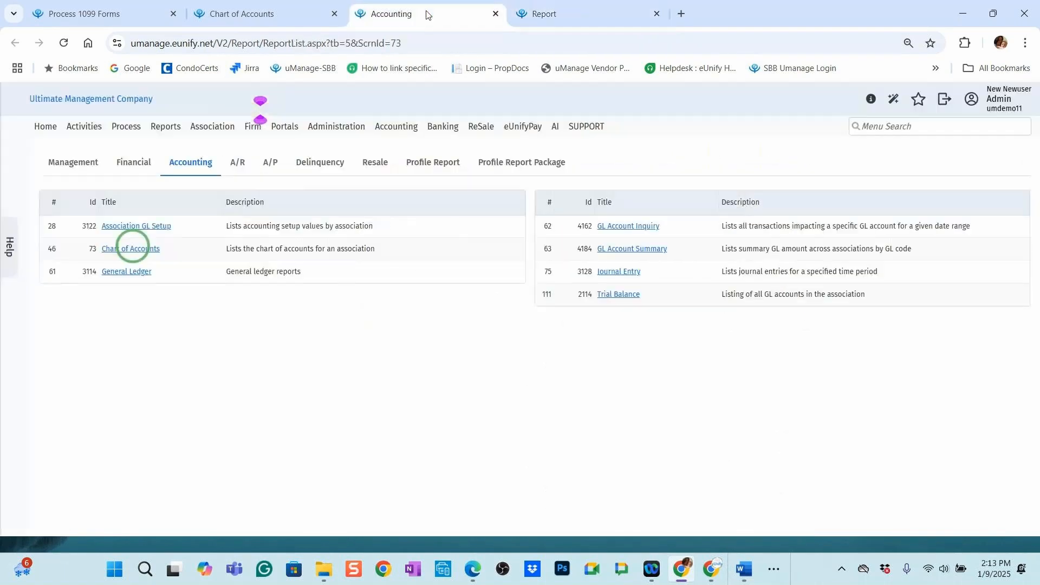
left_click(284, 18)
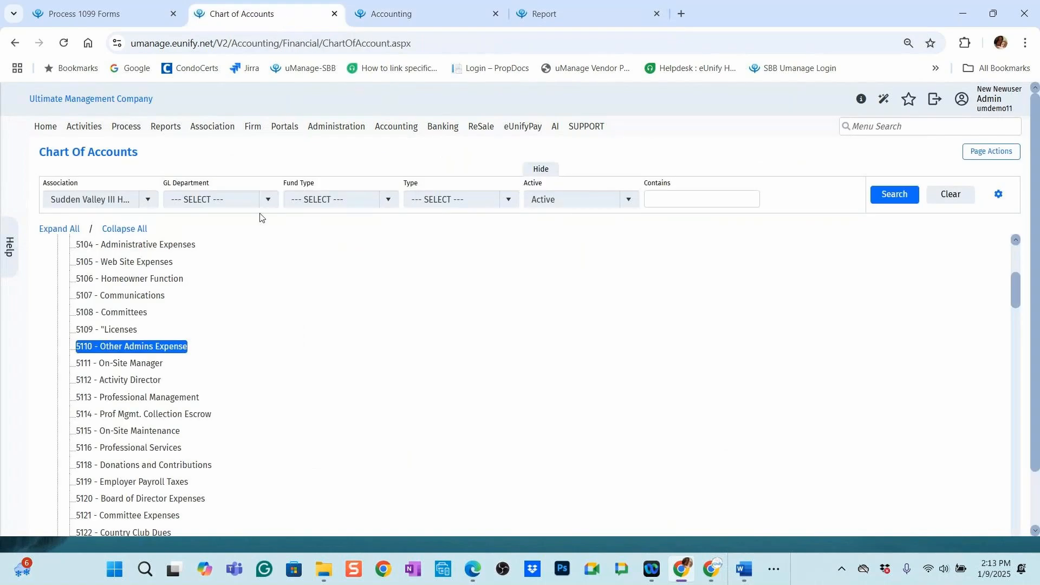
left_click(543, 16)
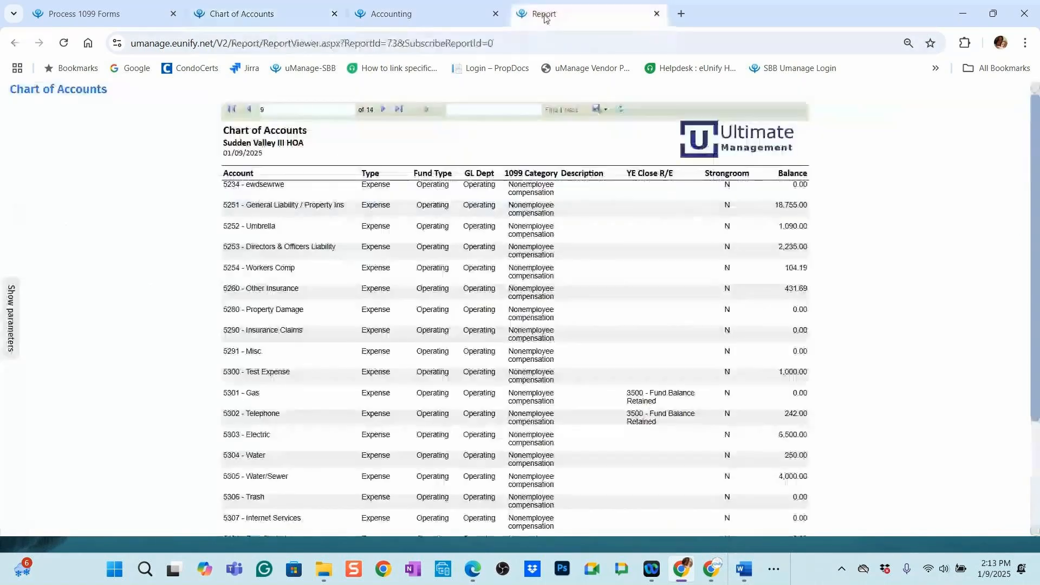
left_click(657, 14)
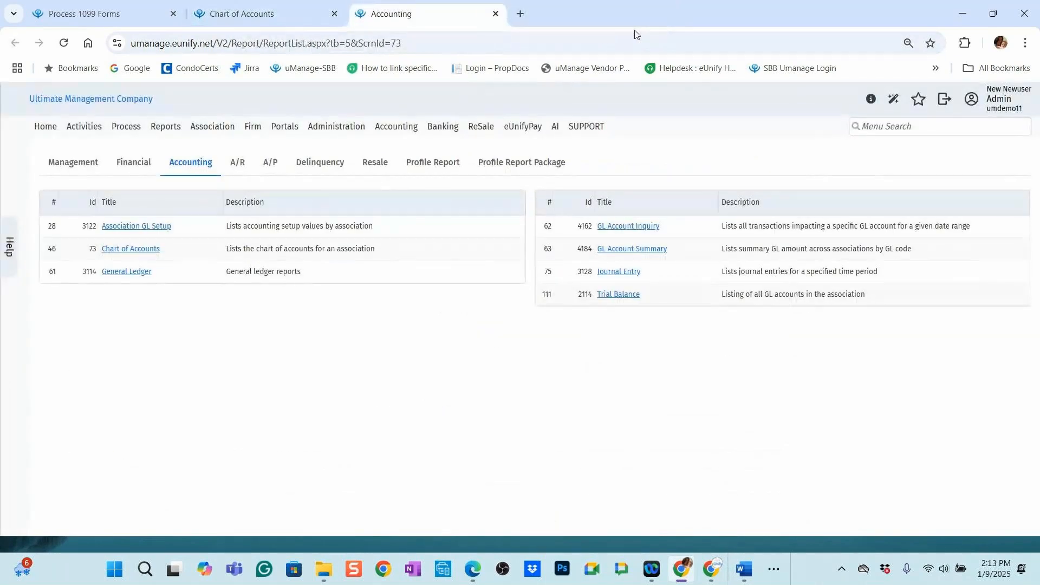
Open Import Data and set the entity type to Chart of Accounts with Update Mode enabled
left_click(341, 127)
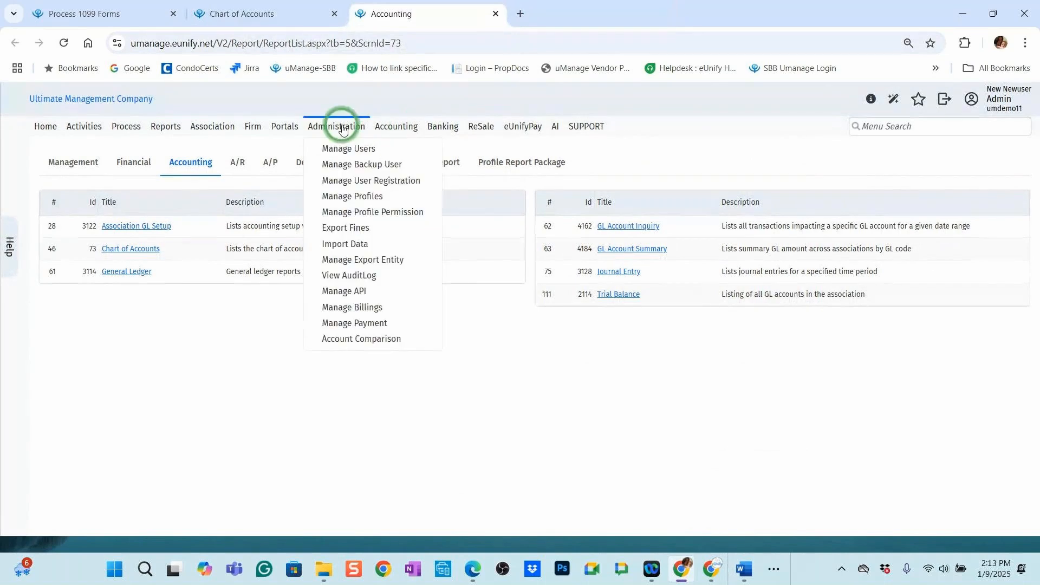
left_click(346, 245)
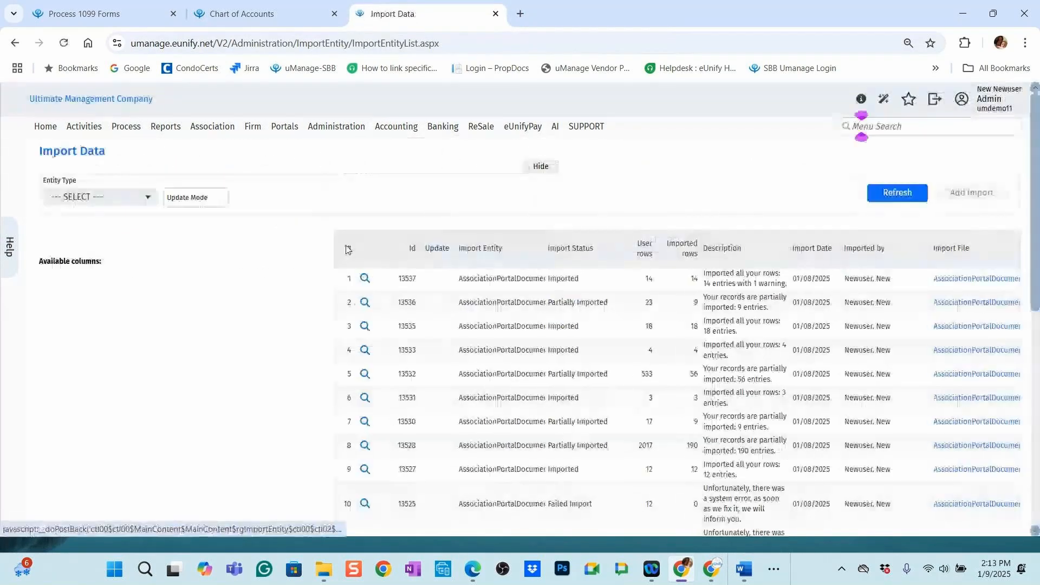
left_click(147, 204)
left_click(218, 199)
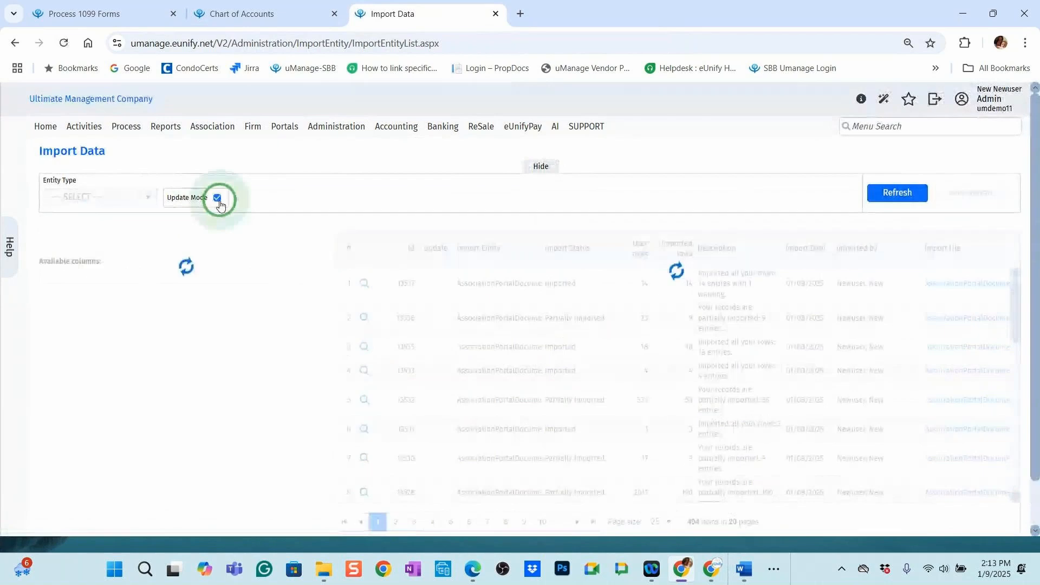
left_click(147, 198)
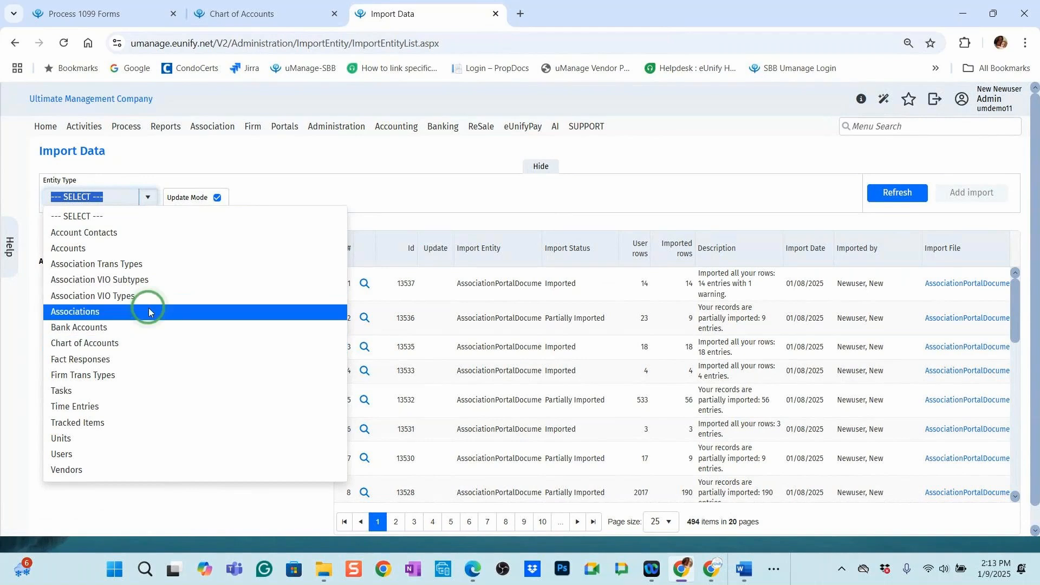
left_click(128, 344)
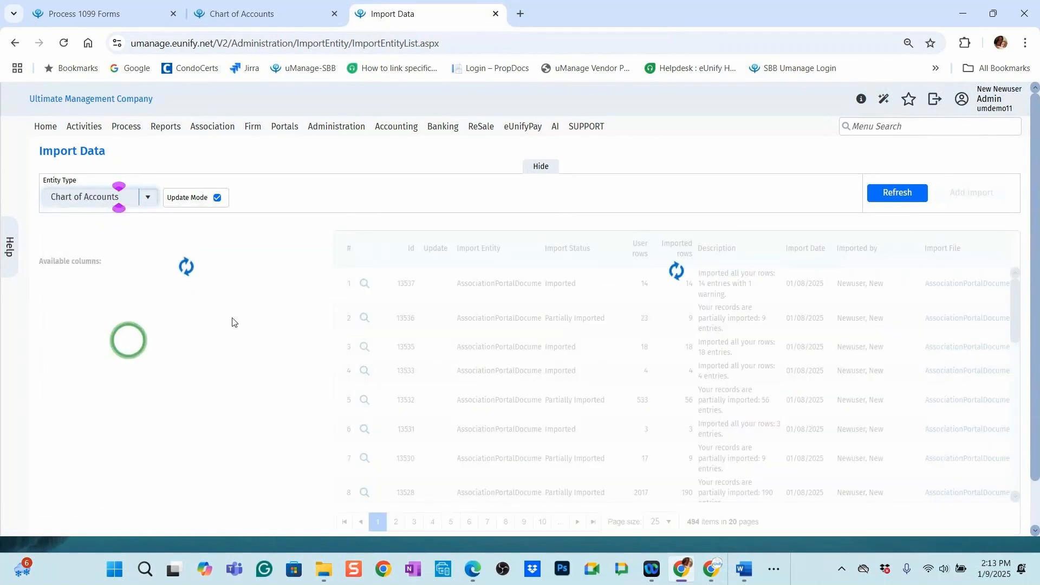
Examine the available Chart of Accounts import columns and the new-import form, then cancel it
scroll(198, 325, "down", 1)
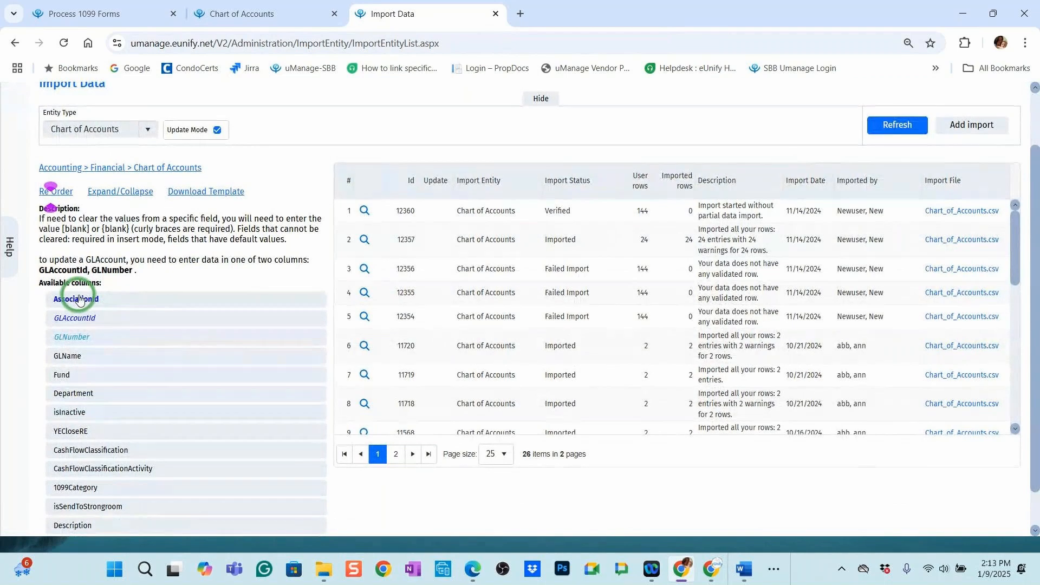
scroll(77, 340, "down", 1)
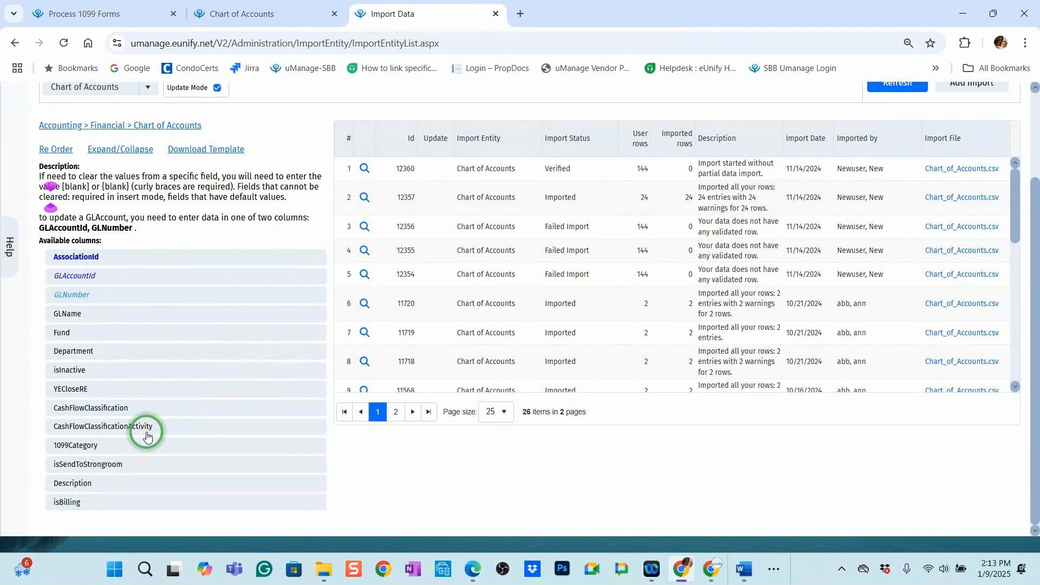
scroll(734, 329, "up", 2)
left_click(971, 84)
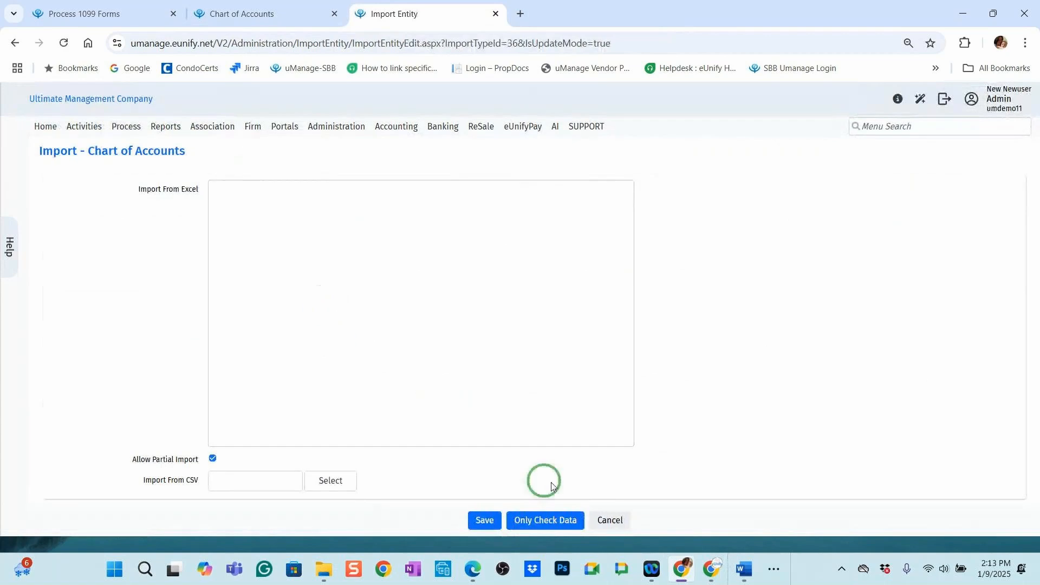
left_click(609, 520)
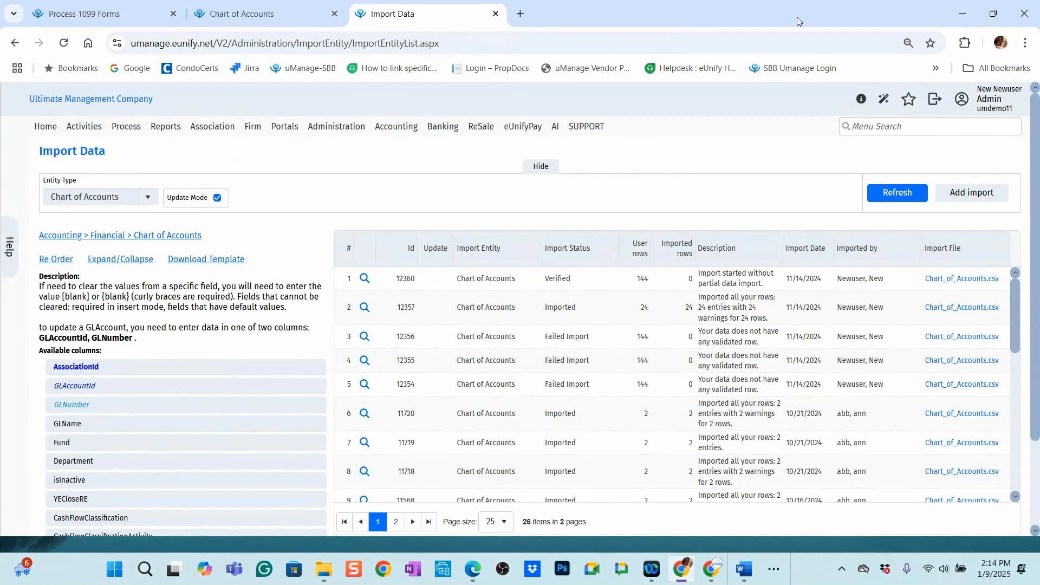
left_click(266, 14)
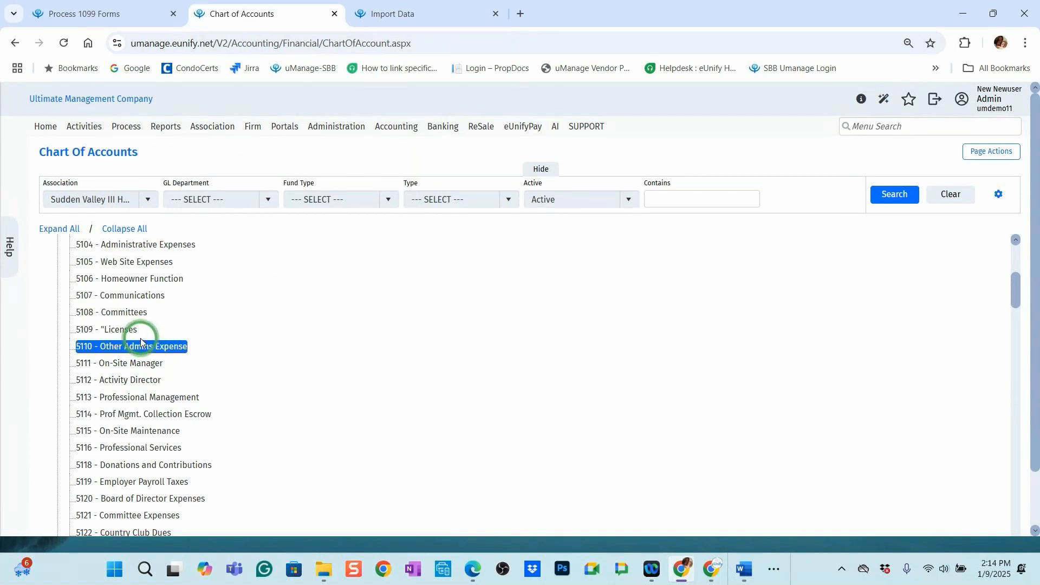
left_click(350, 11)
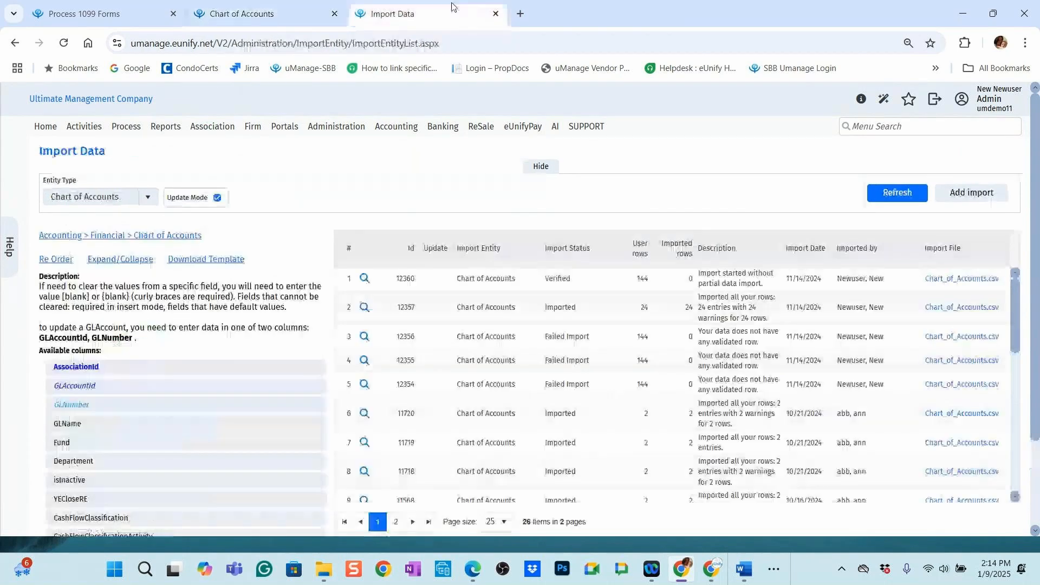
left_click(319, 15)
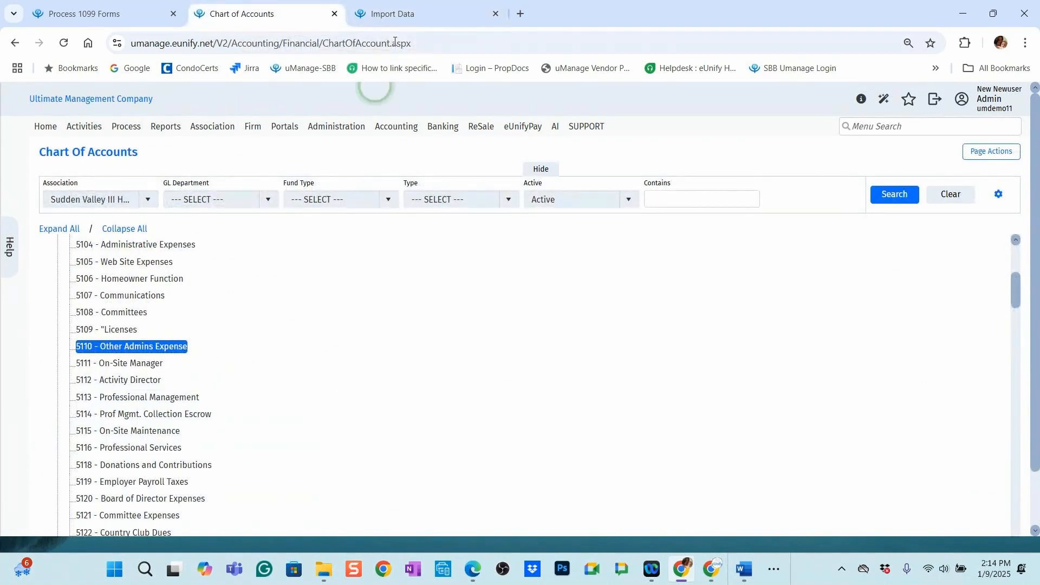
left_click(401, 16)
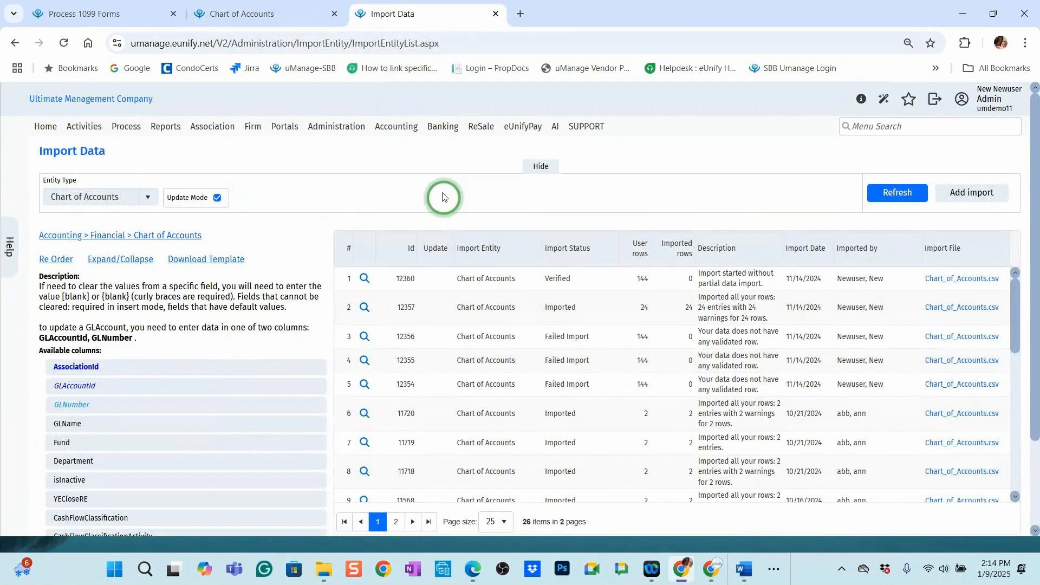
Open the Bluth Landscaping vendor from Manage Vendor and review its 1099 details
mouse_move(403, 129)
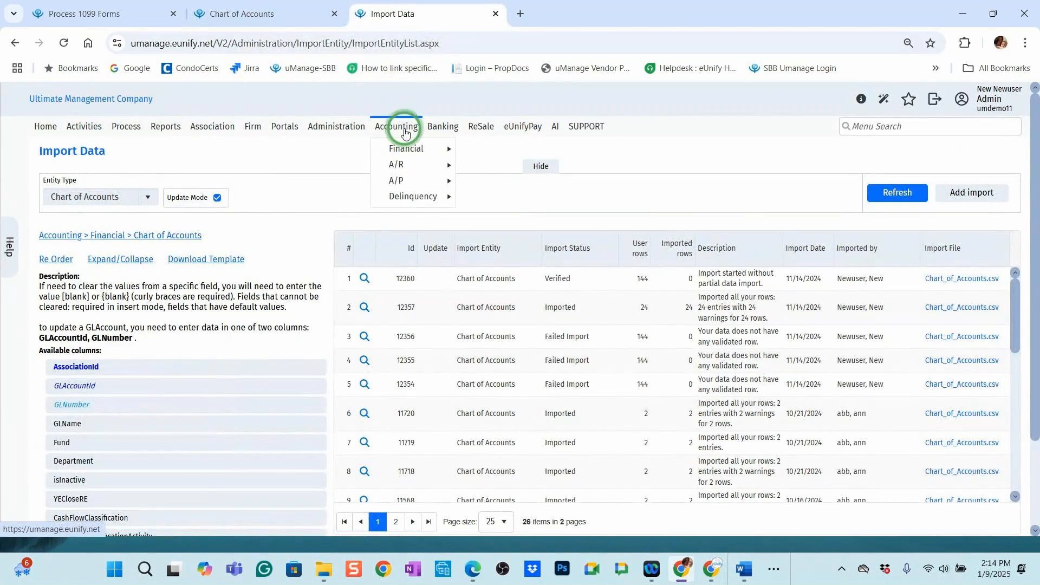
mouse_move(425, 181)
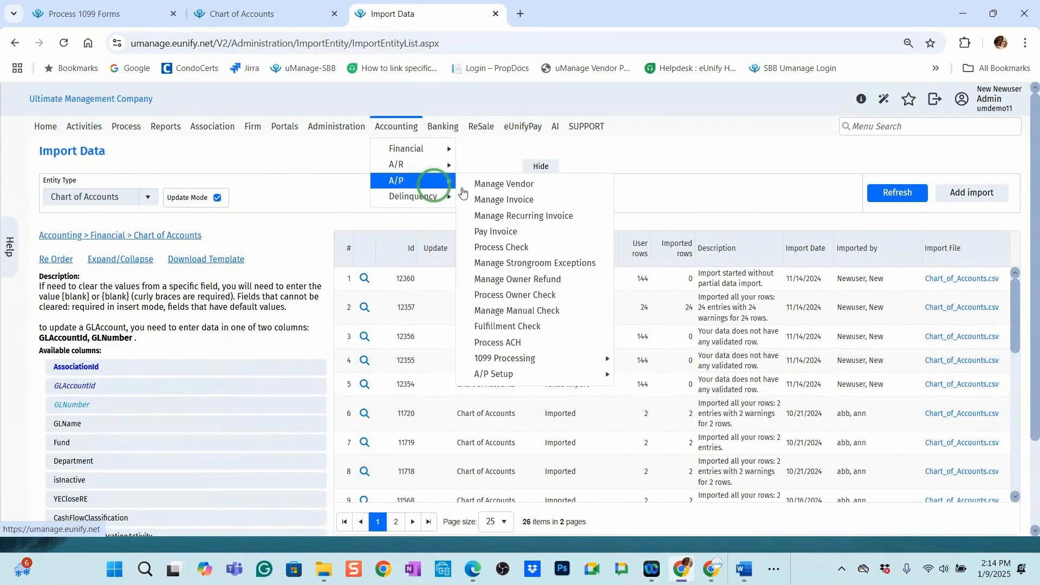
left_click(525, 188)
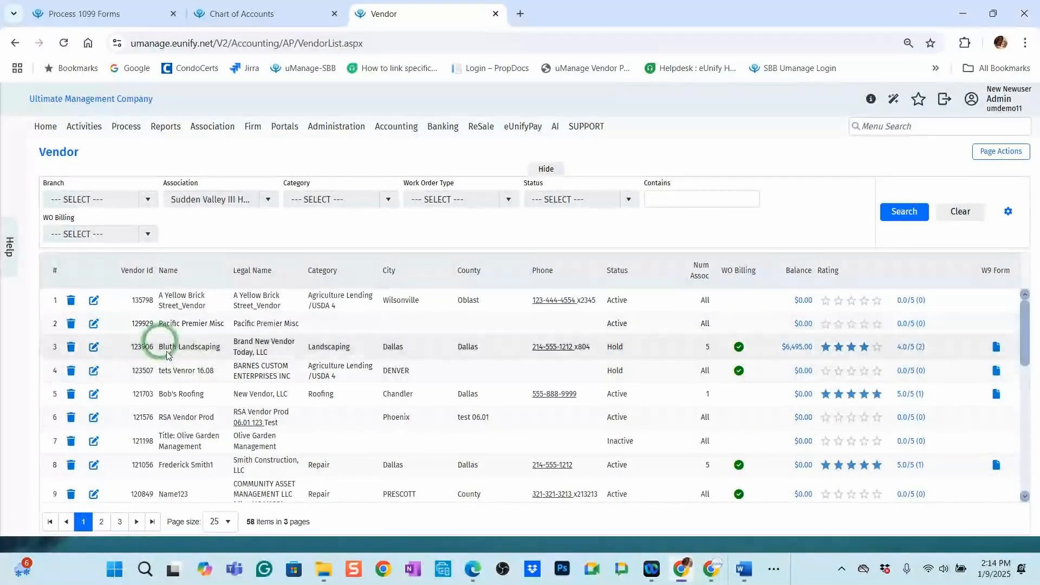
left_click(93, 347)
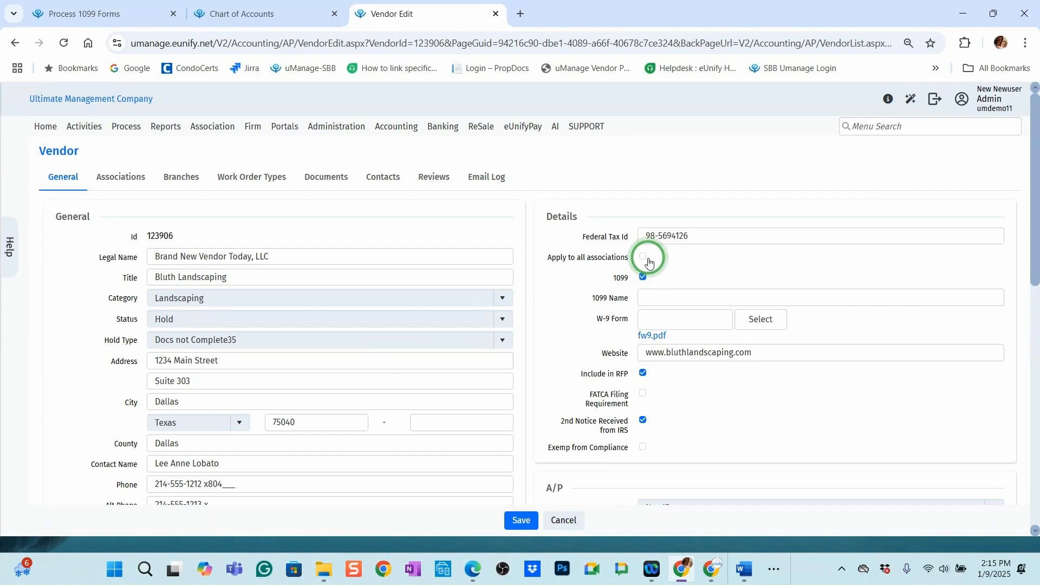
scroll(902, 375, "down", 2)
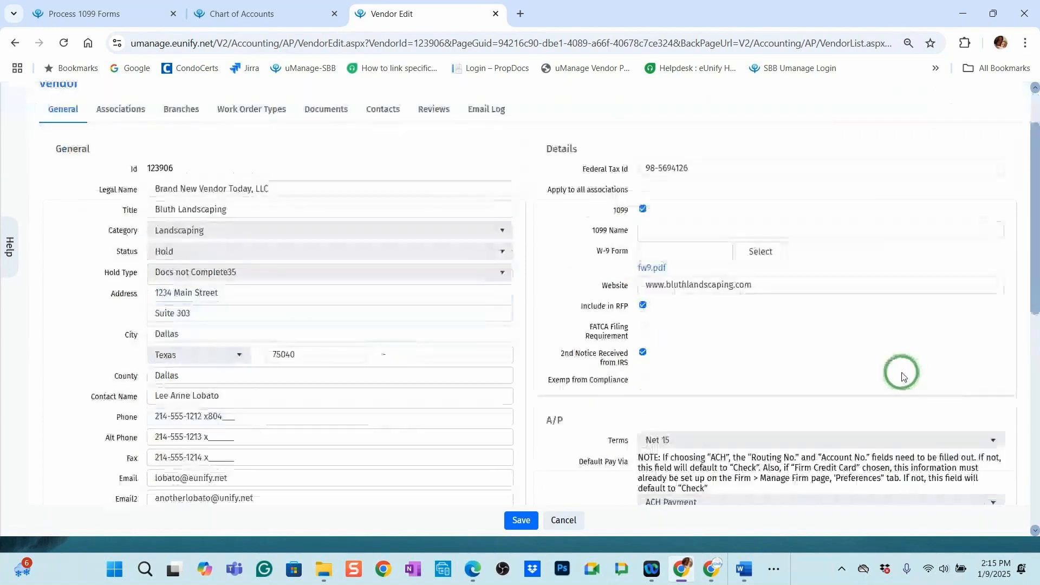
scroll(883, 319, "down", 2)
scroll(688, 124, "up", 2)
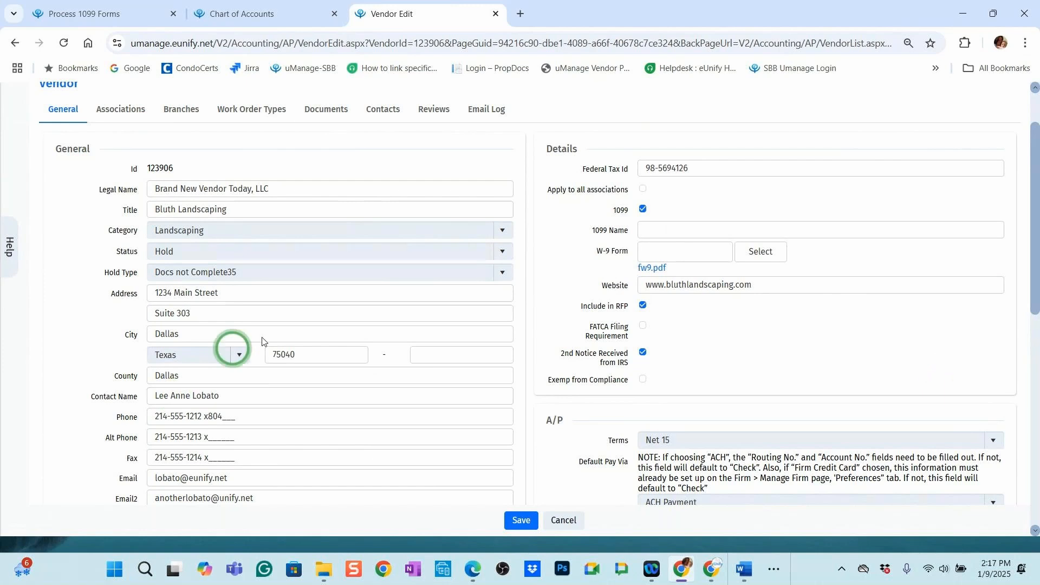
scroll(364, 302, "up", 3)
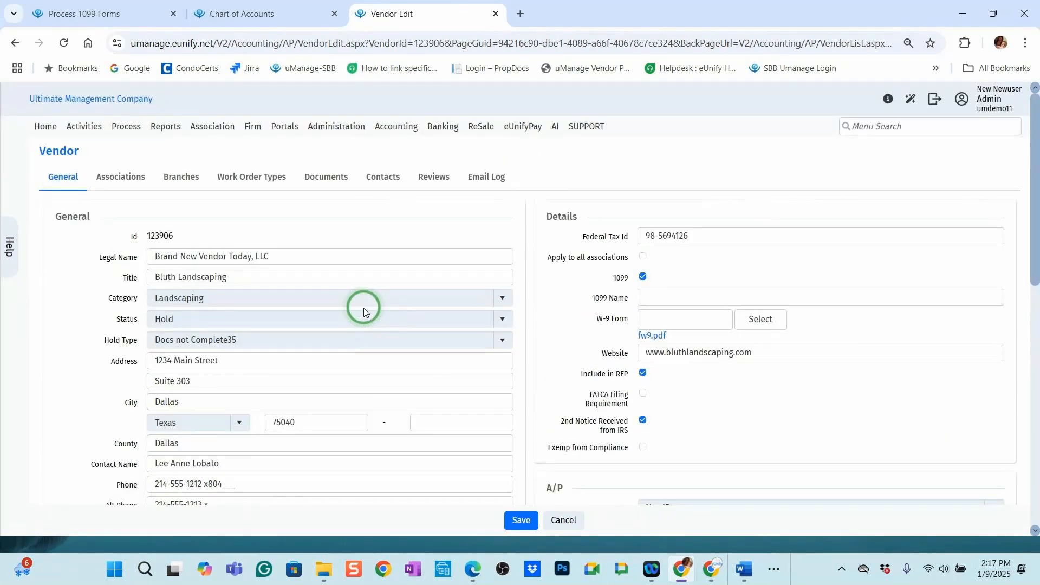
Open the Additional Vendor Amounts list under 1099 Processing and browse the vendor rows
mouse_move(397, 131)
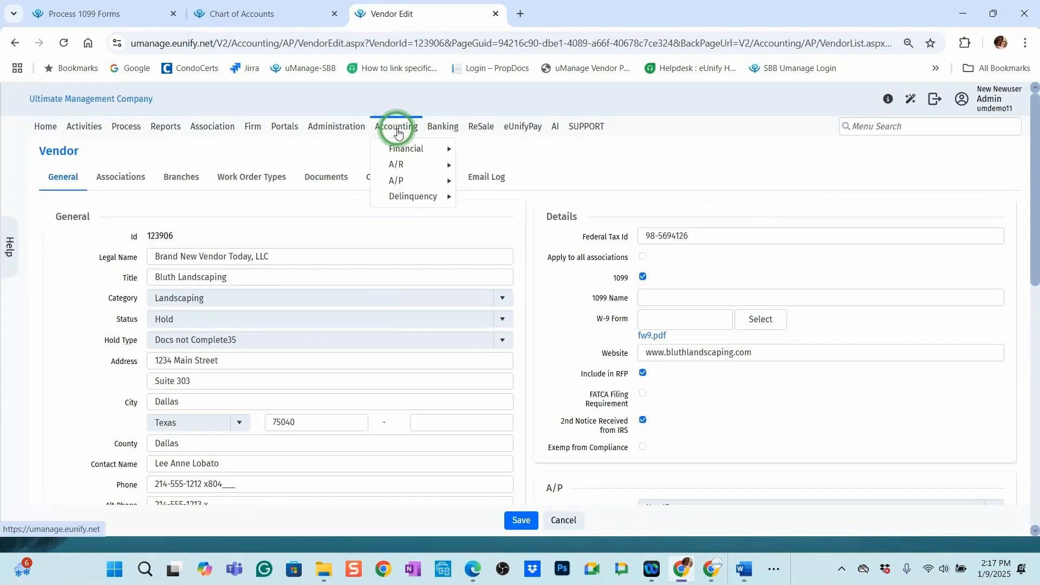
mouse_move(399, 185)
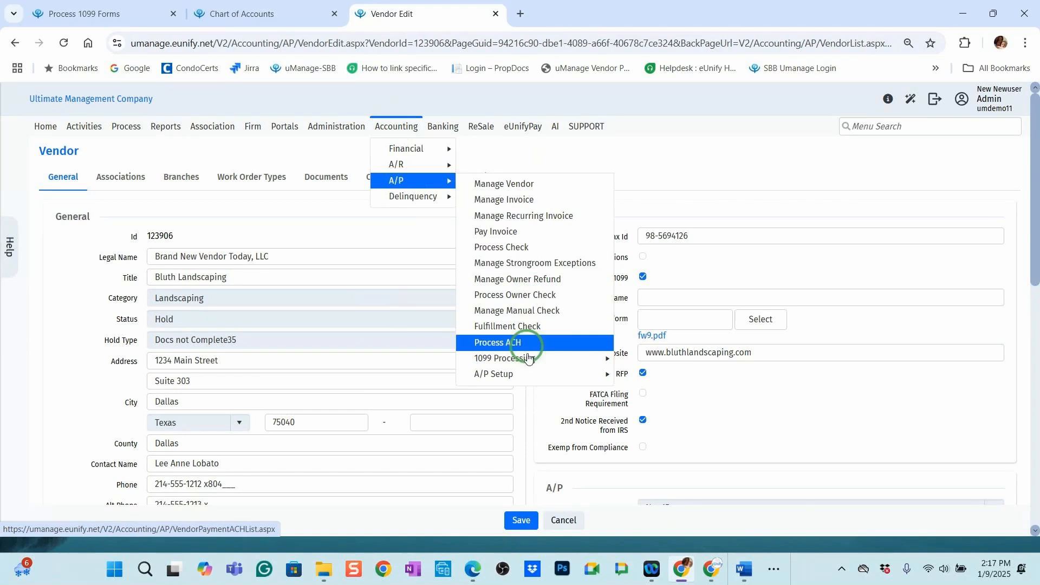
mouse_move(529, 360)
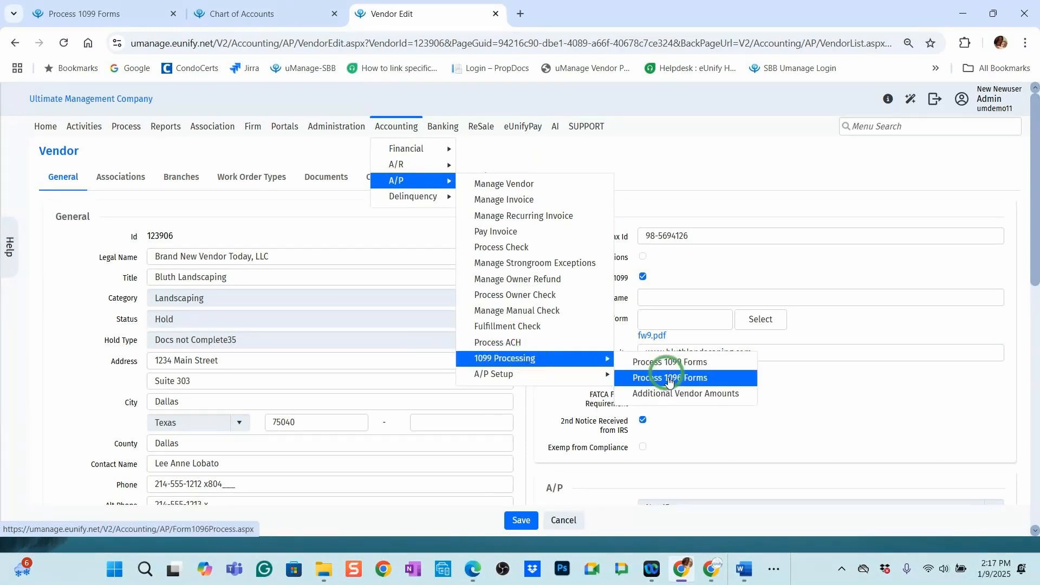
left_click(699, 399)
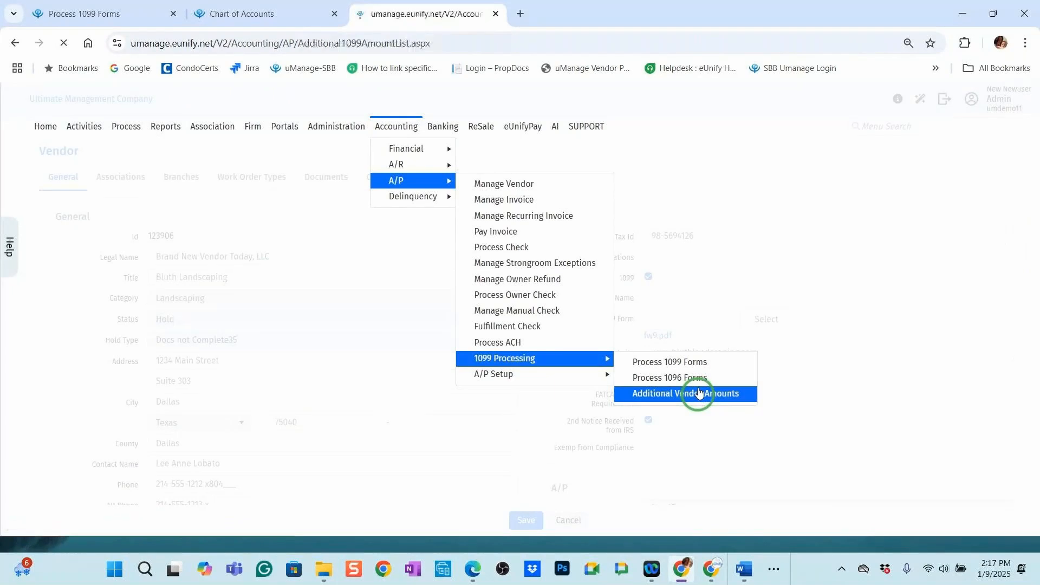
scroll(279, 418, "down", 3)
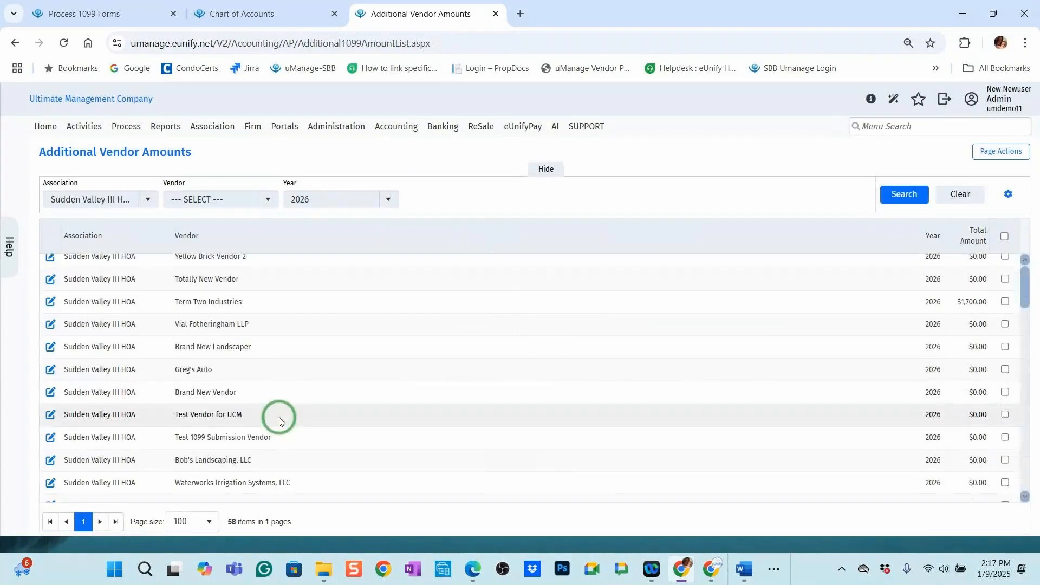
scroll(280, 420, "up", 3)
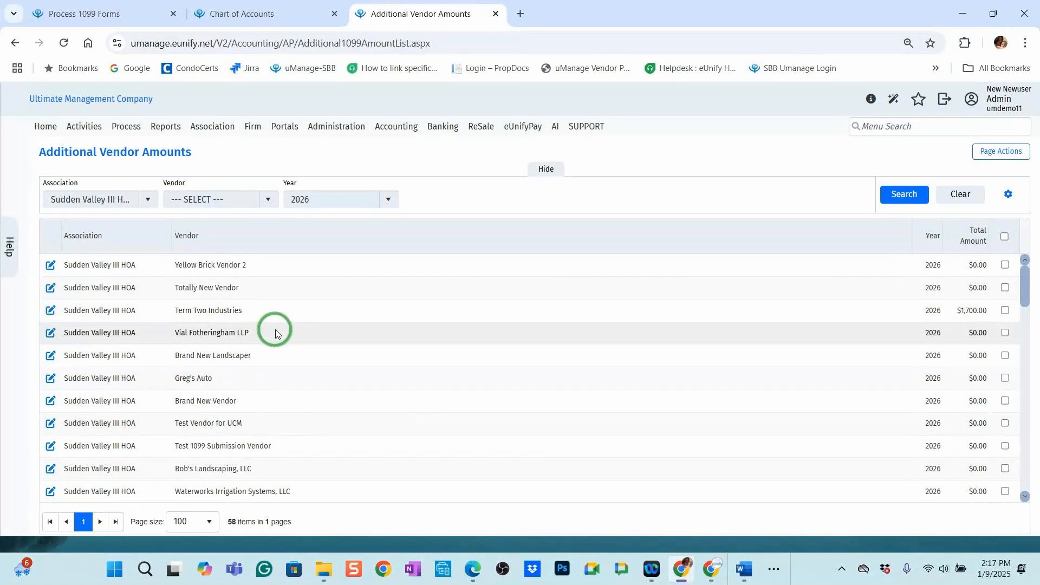
Open Term Two Industries' additional 1099 amounts, review the box amounts, and cancel out
left_click(50, 311)
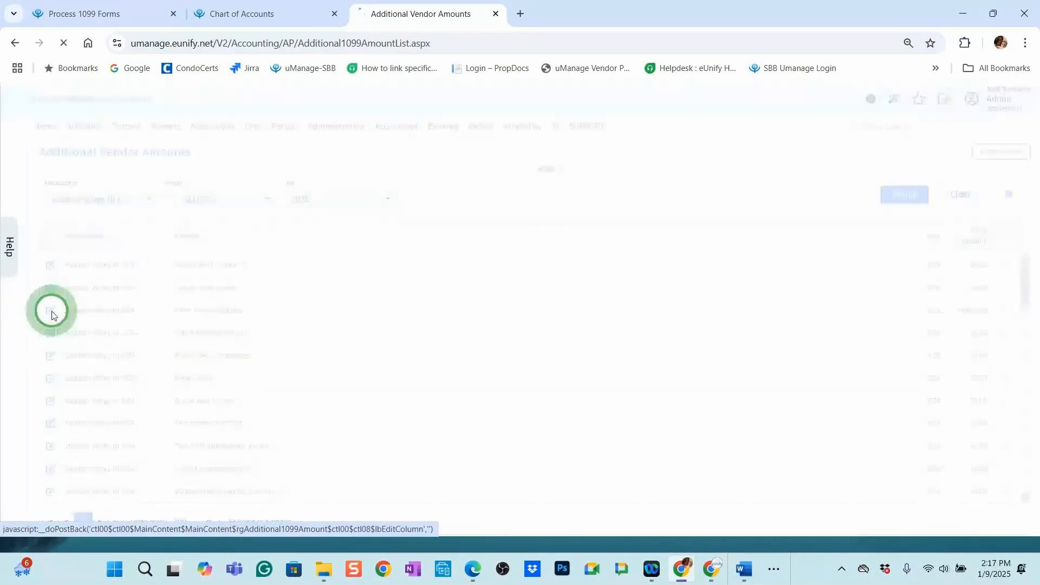
scroll(589, 332, "down", 4)
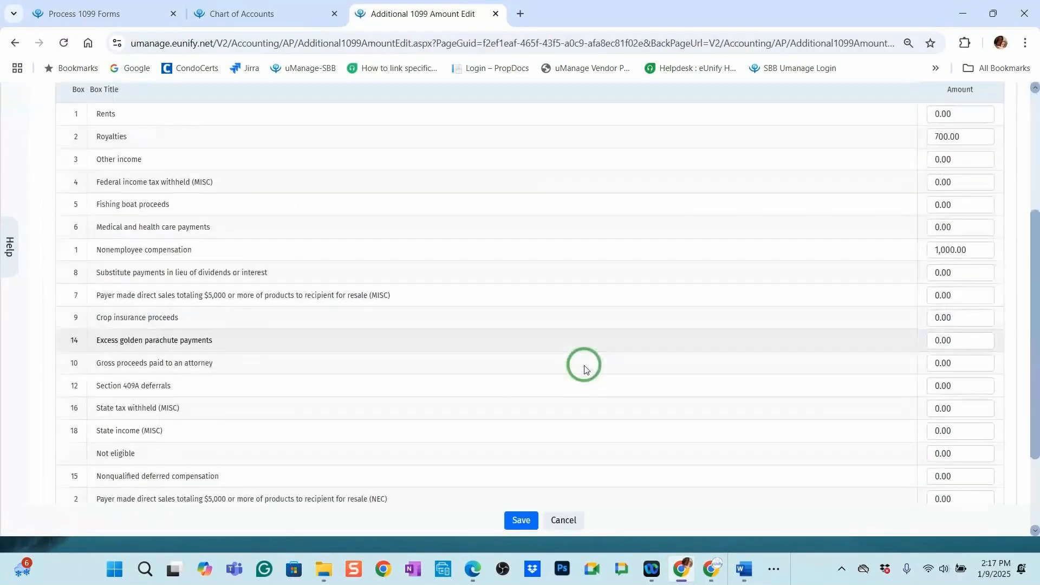
scroll(584, 369, "down", 2)
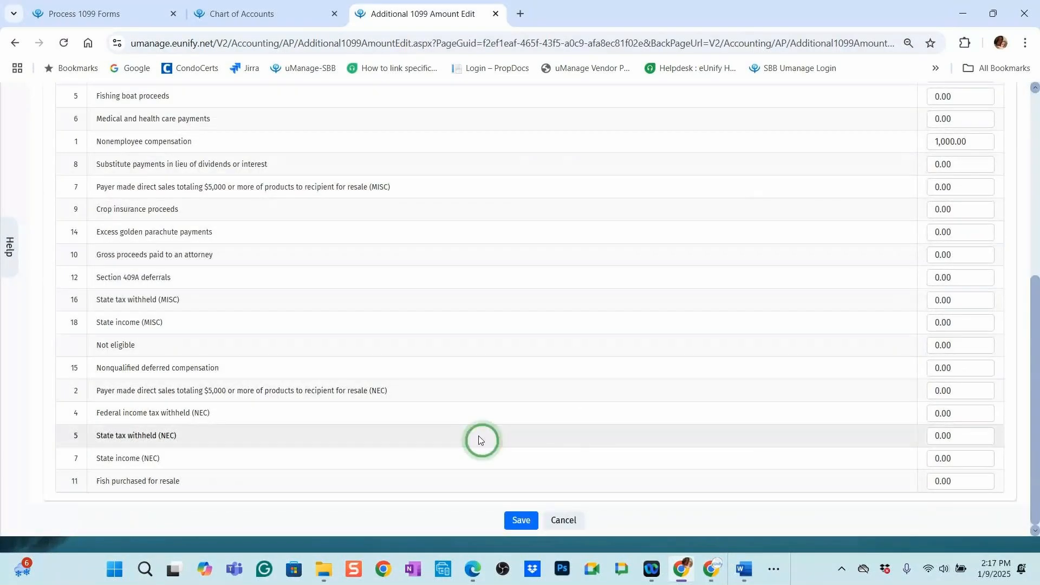
scroll(407, 367, "up", 3)
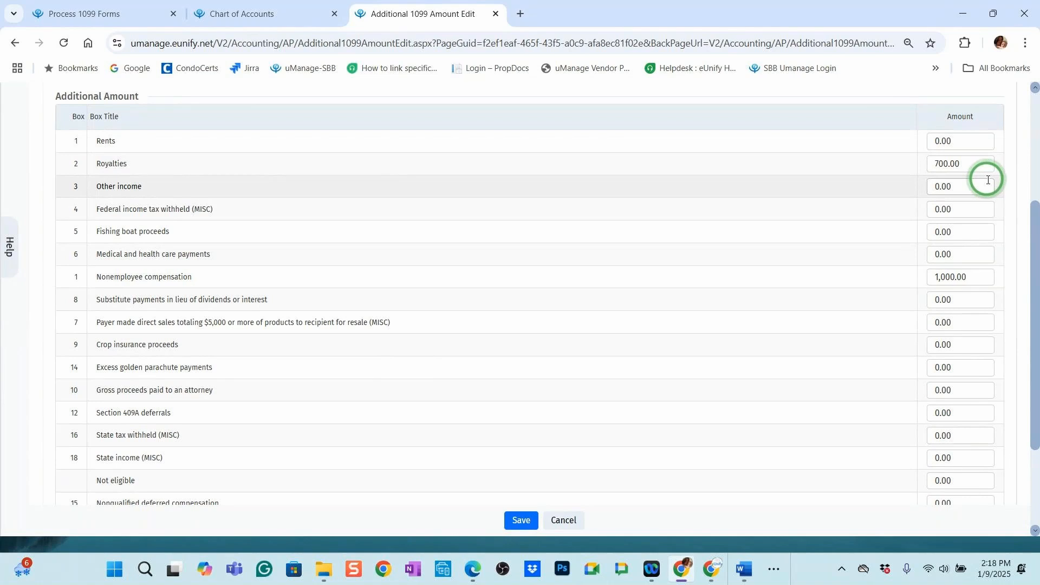
scroll(306, 301, "up", 3)
scroll(305, 297, "up", 2)
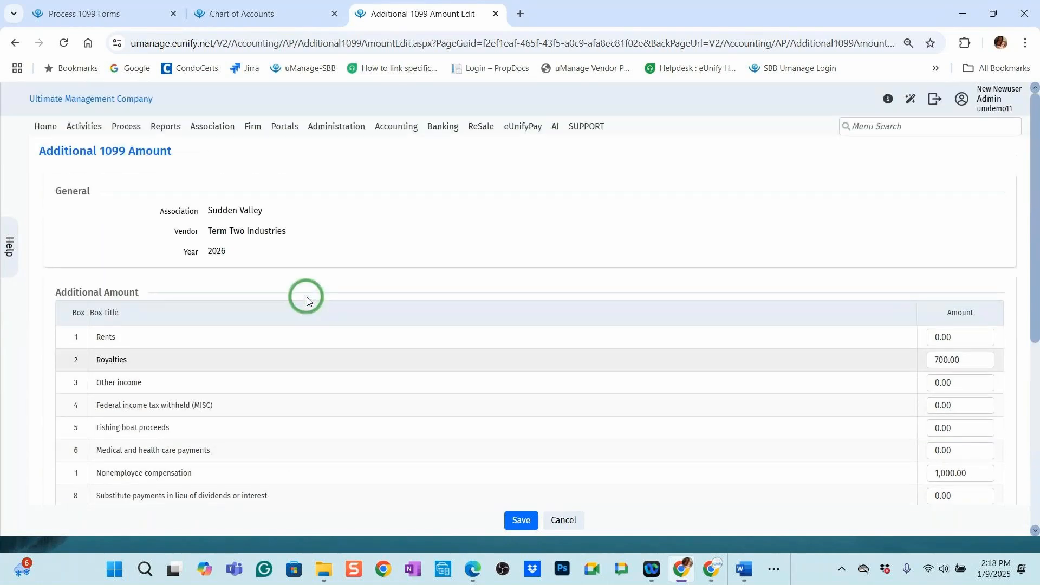
left_click(566, 518)
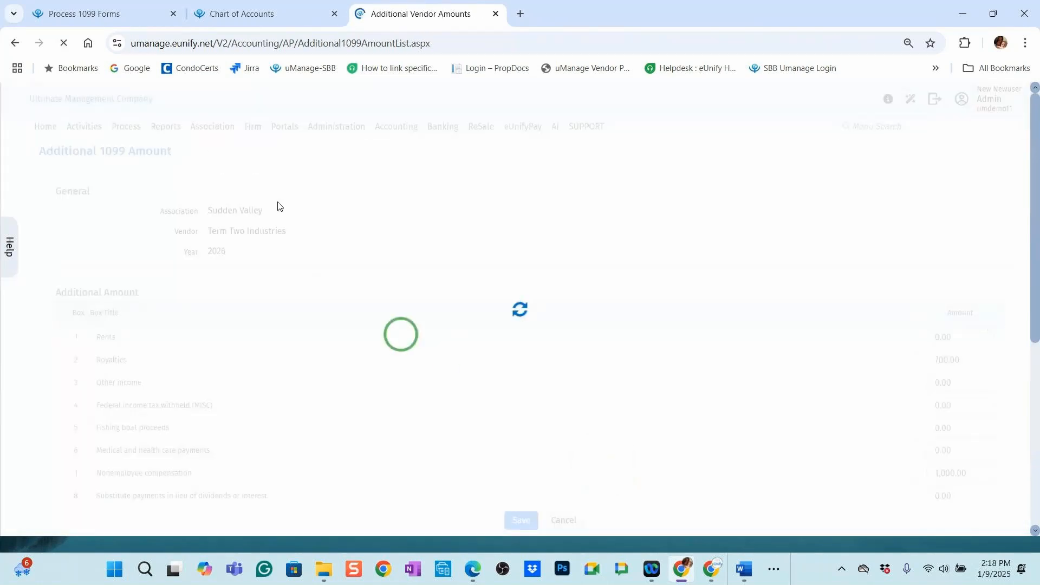
Filter the additional vendor amounts to year 2024, open Tim's Tree Trims' amounts, review and cancel
left_click(383, 201)
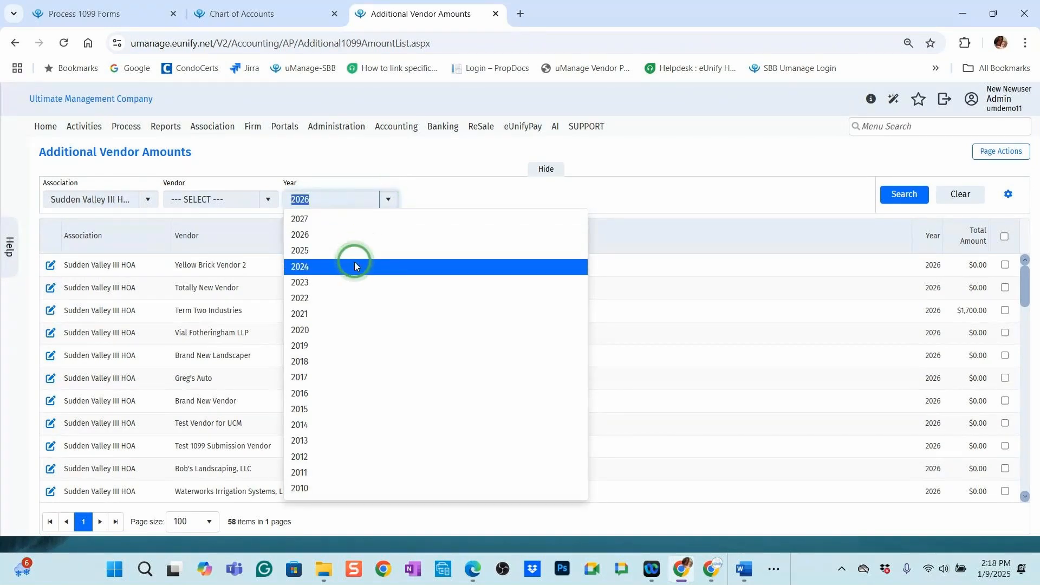
left_click(295, 266)
left_click(910, 198)
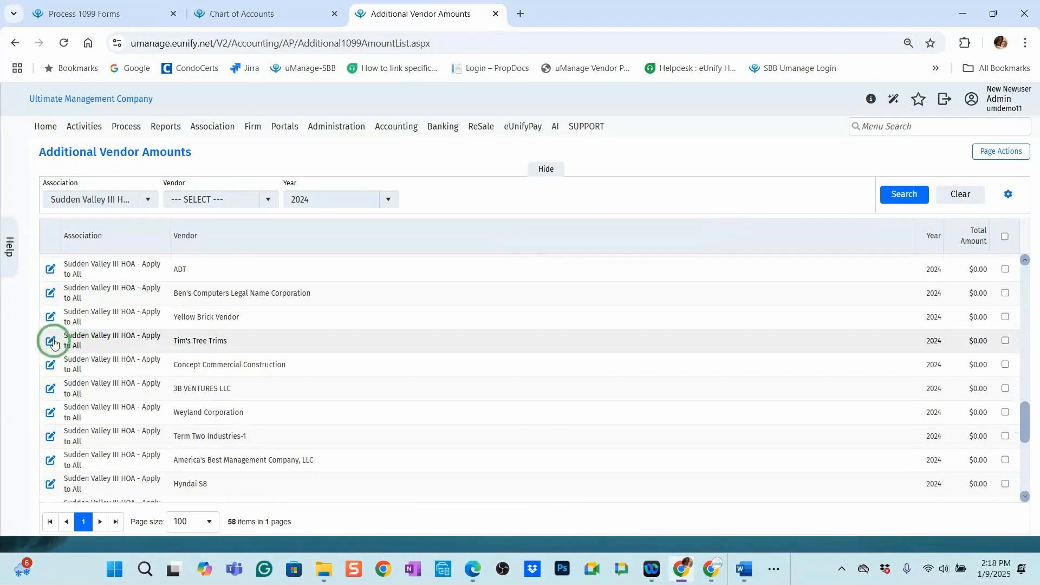
left_click(49, 340)
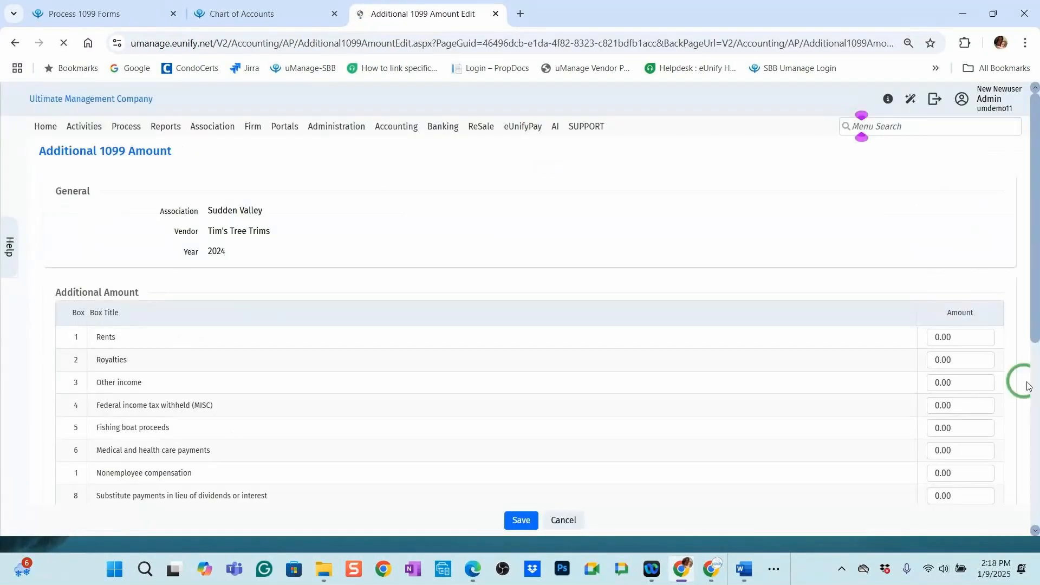
scroll(1028, 379, "down", 4)
left_click(558, 517)
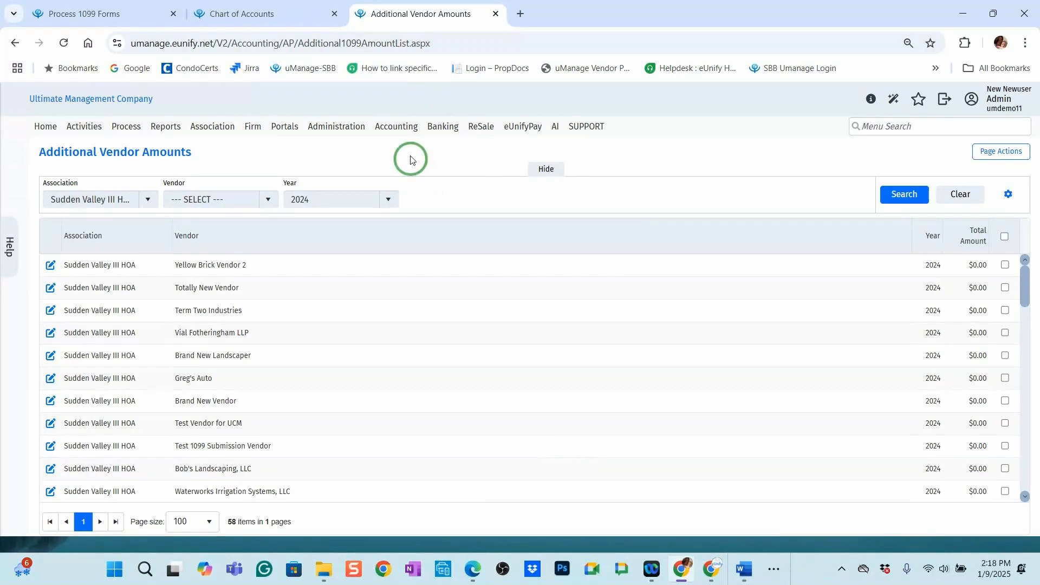
Open Import Data and switch the entity type to Additional 1099 Amount to view its columns
mouse_move(408, 130)
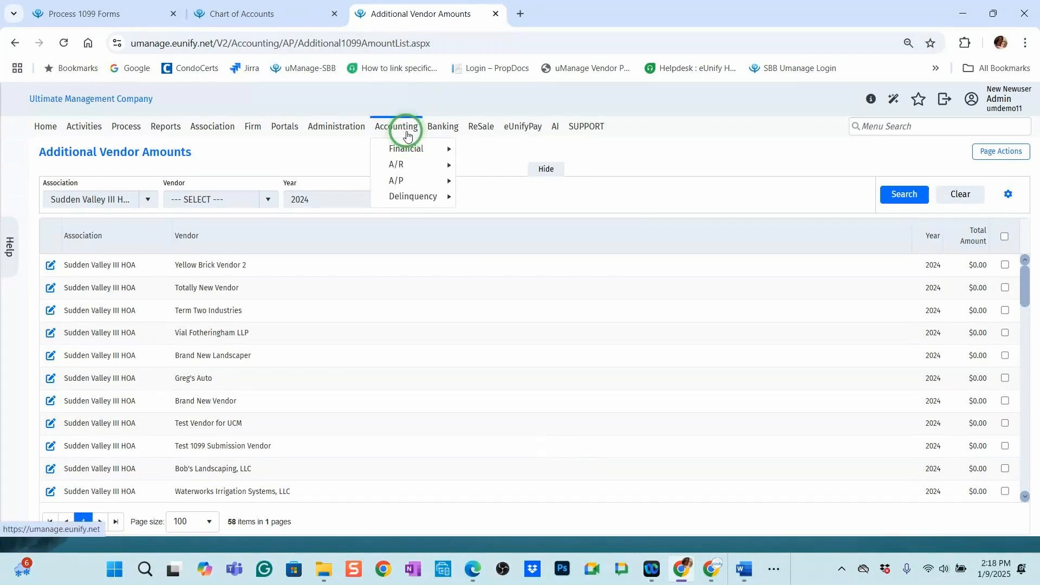
mouse_move(346, 130)
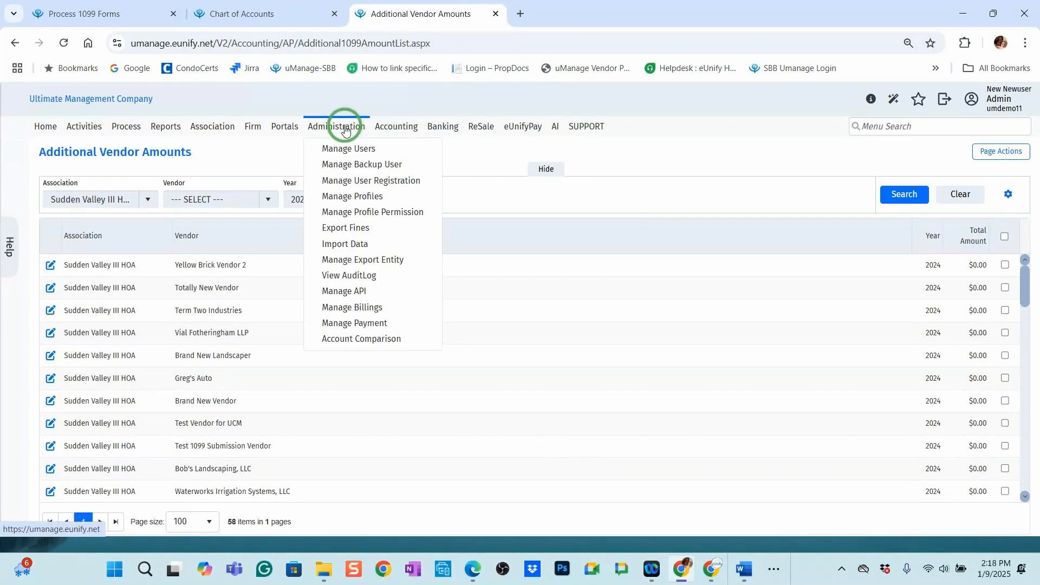
left_click(374, 245)
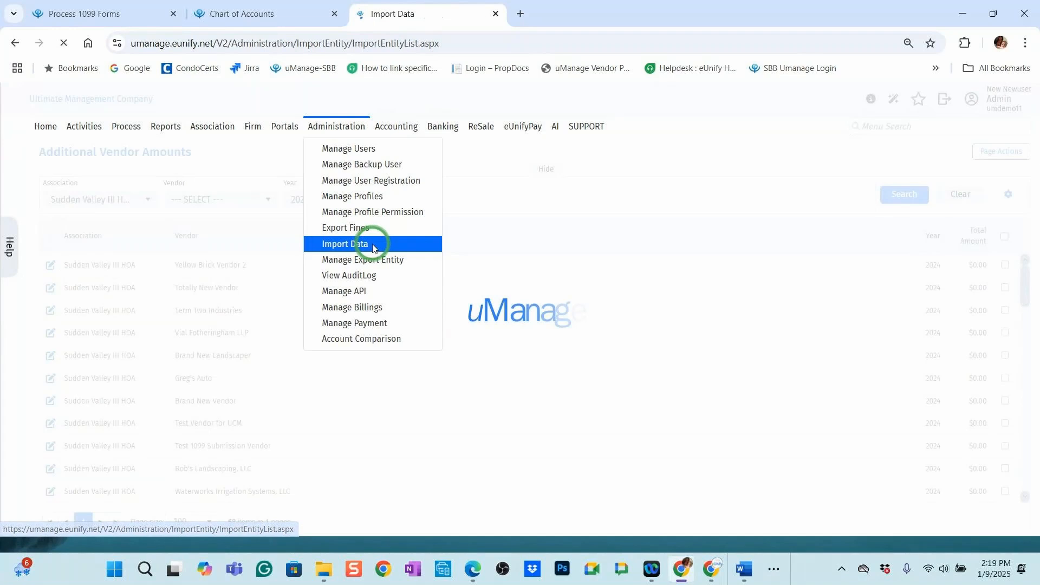
left_click(216, 198)
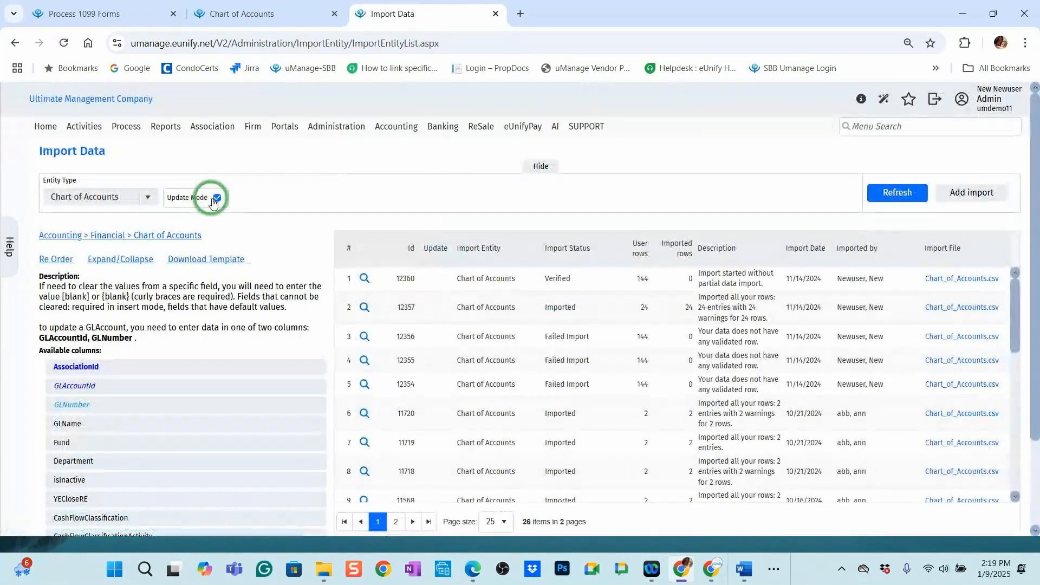
left_click(151, 204)
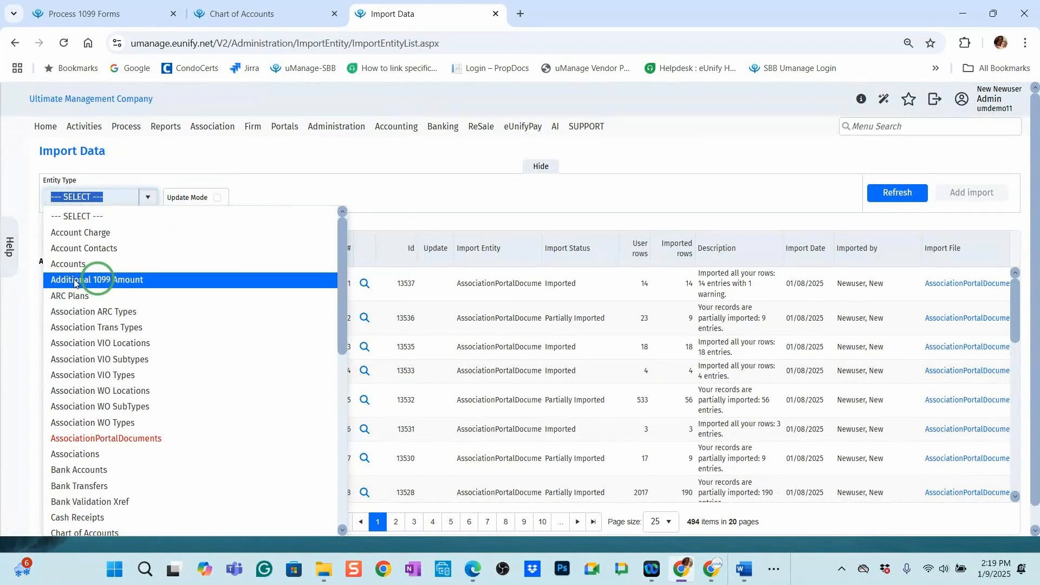
left_click(101, 283)
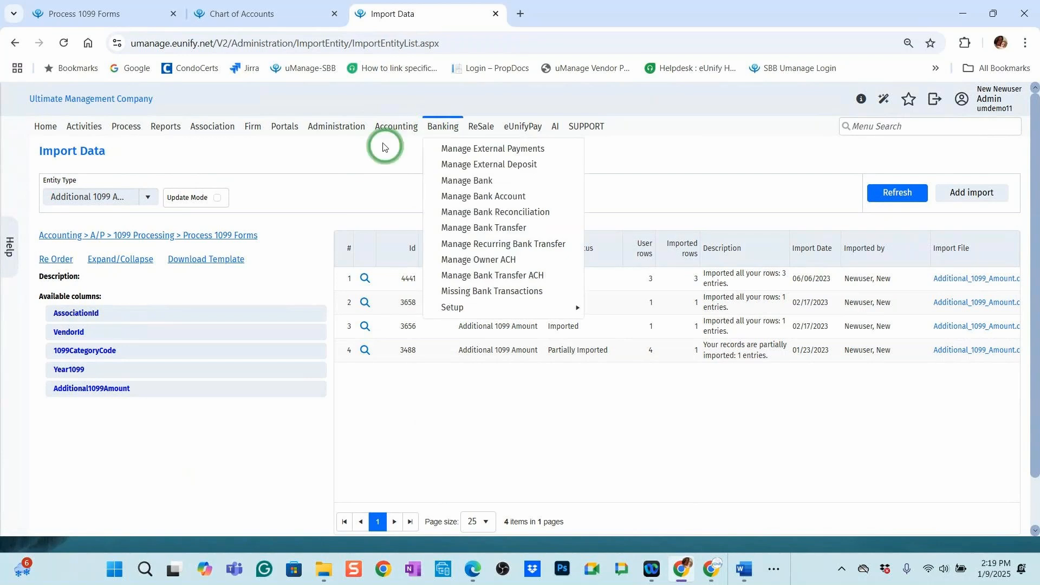
Open Manage Vendor in a new browser tab and view the vendor list
mouse_move(345, 139)
mouse_move(399, 128)
mouse_move(428, 182)
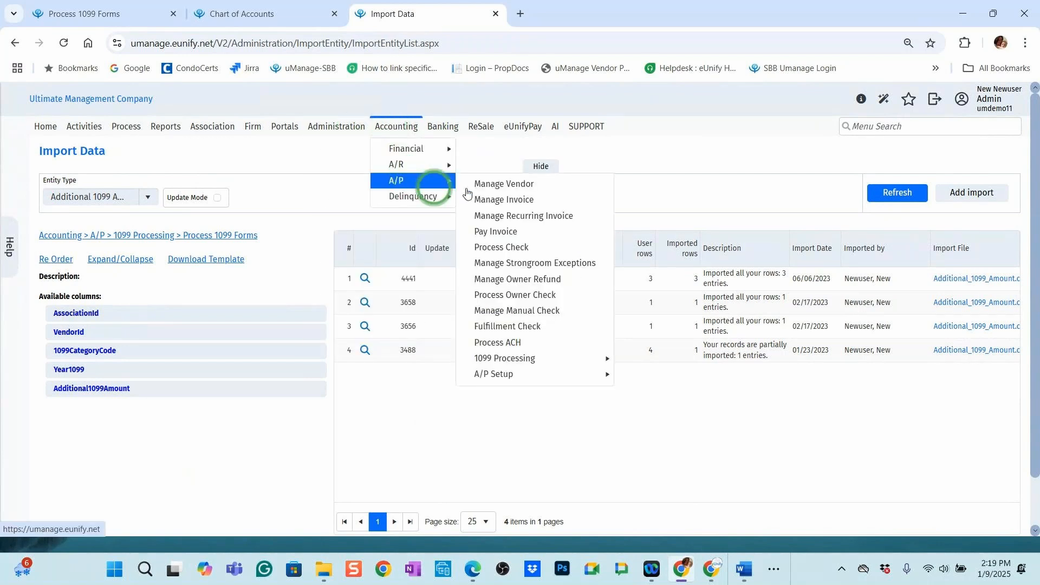
right_click(509, 184)
left_click(562, 208)
left_click(561, 12)
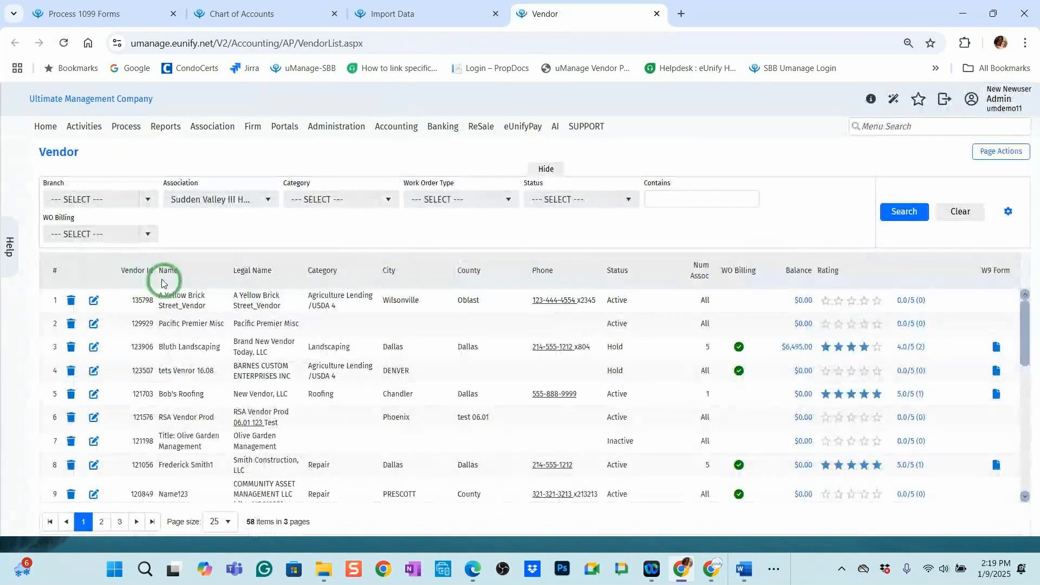
Open the Invoice report from the A/P reports list
left_click(410, 16)
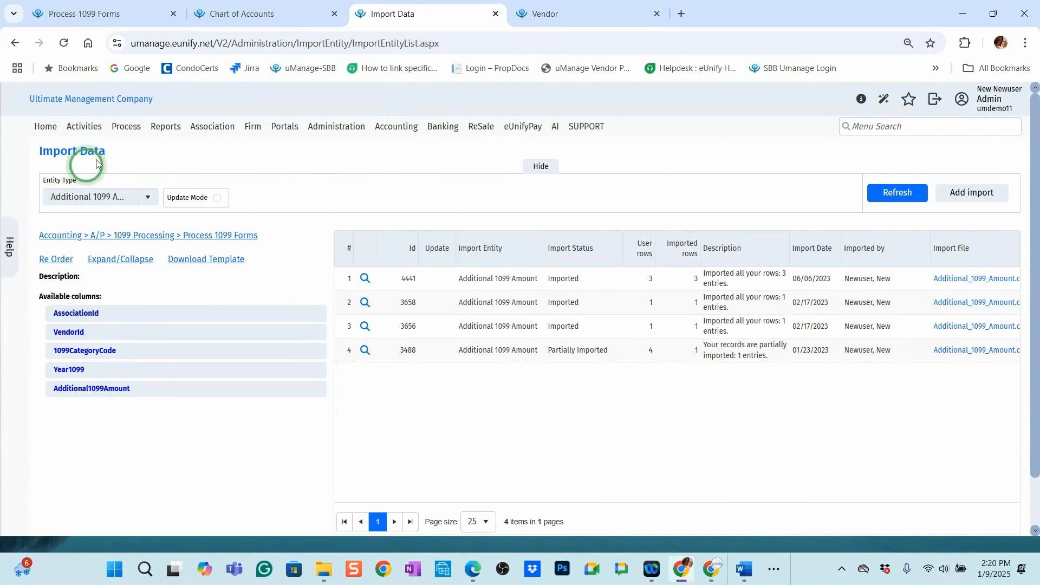
left_click(163, 127)
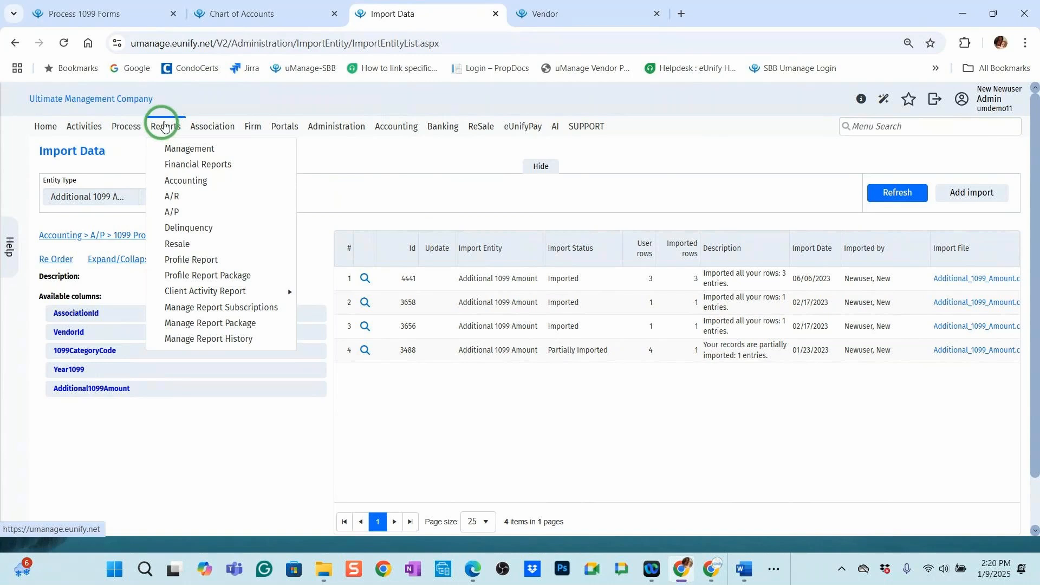
left_click(190, 215)
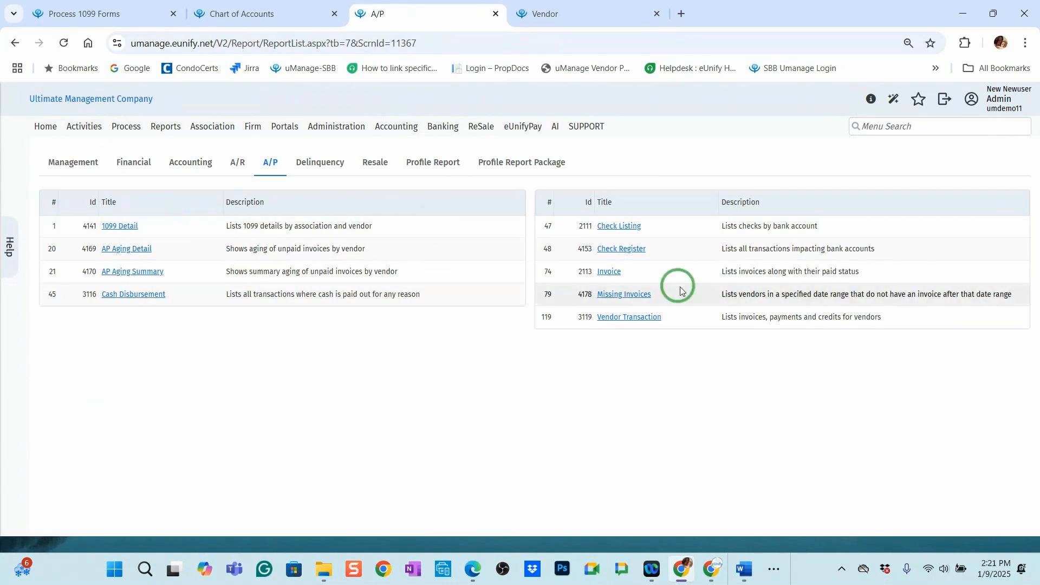
left_click(609, 274)
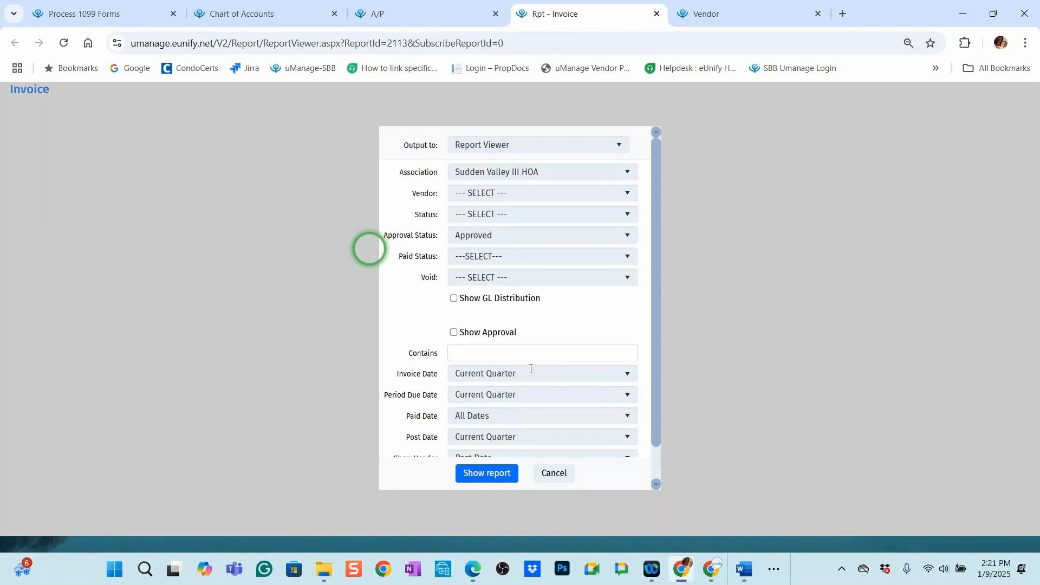
In the Invoice report parameters, set Paid Date to Prior Year and both Invoice Date and Period Due Date to All Dates
scroll(537, 370, "down", 1)
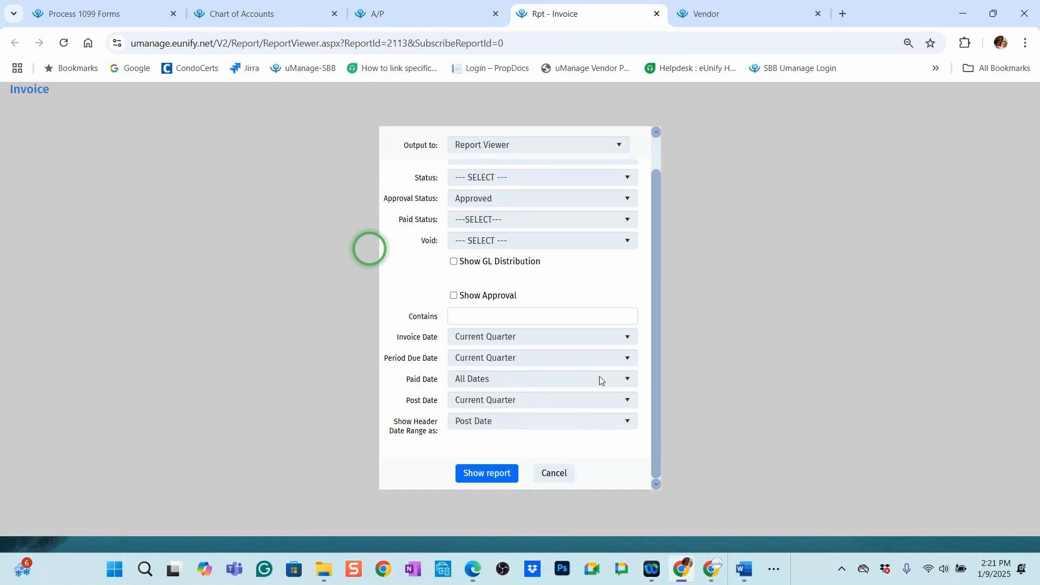
left_click(628, 379)
scroll(599, 173, "up", 1)
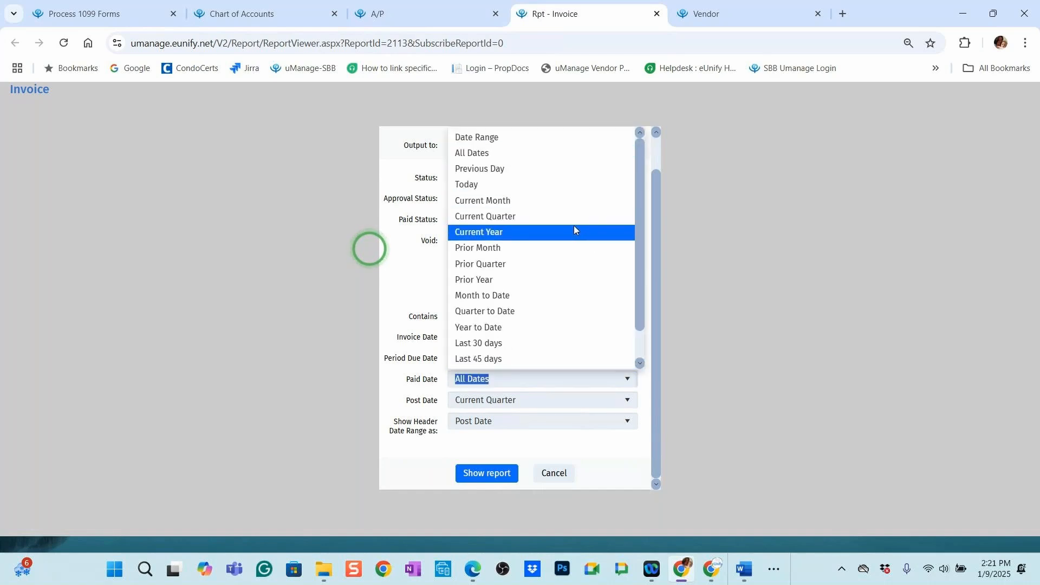
left_click(558, 280)
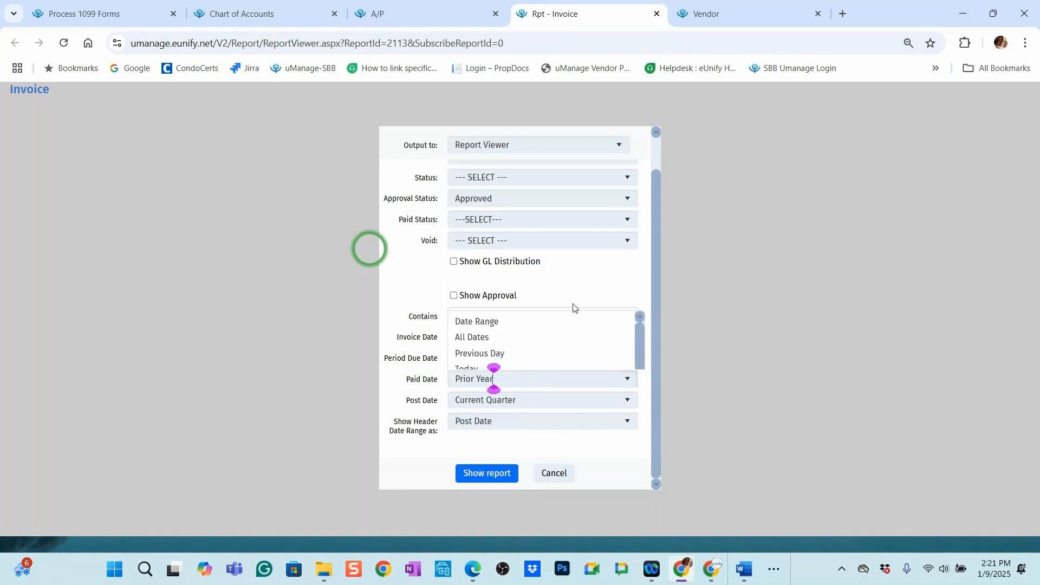
left_click(627, 337)
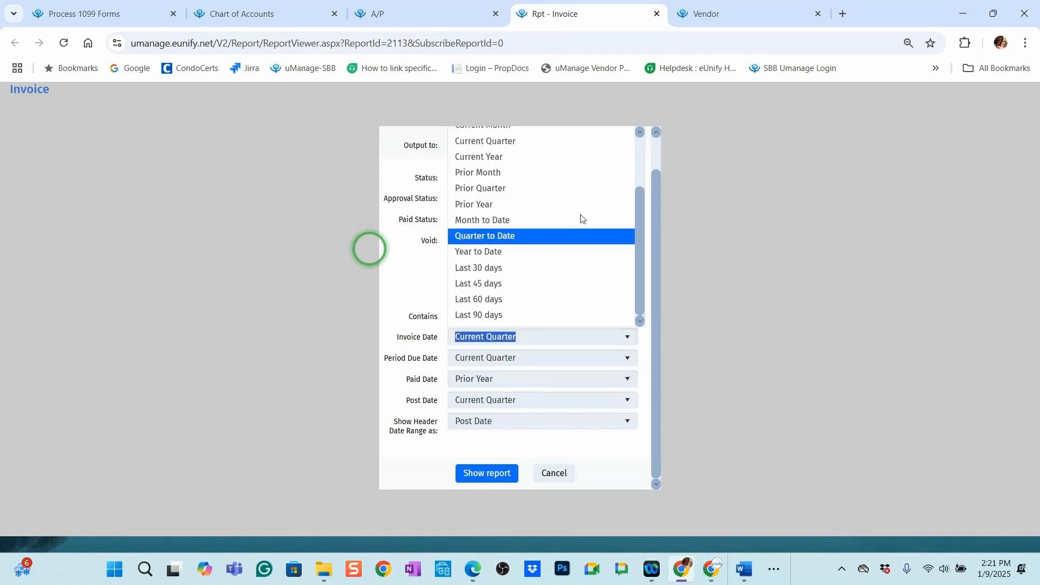
scroll(581, 219, "up", 5)
left_click(585, 187)
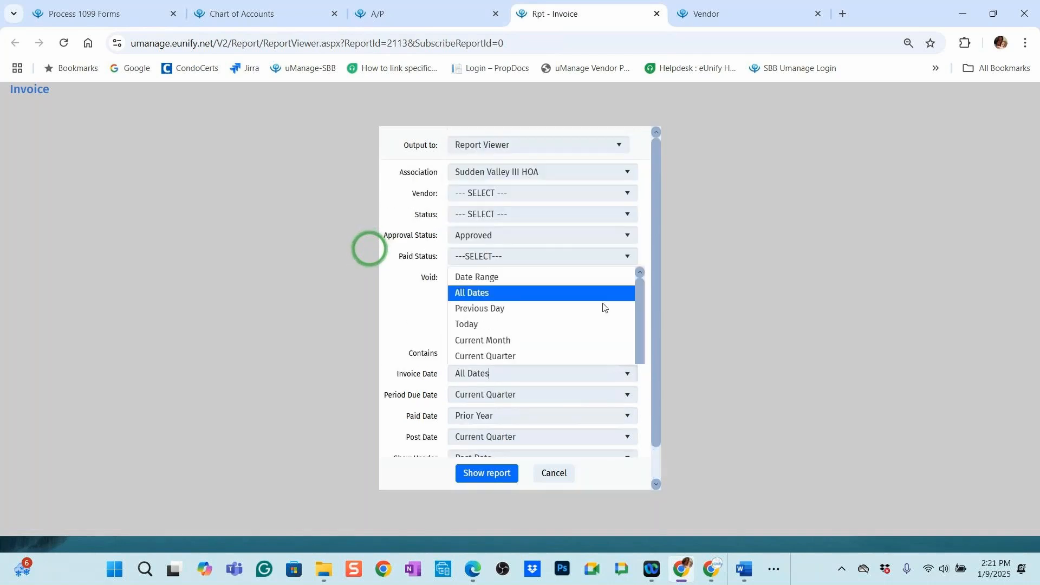
left_click(623, 395)
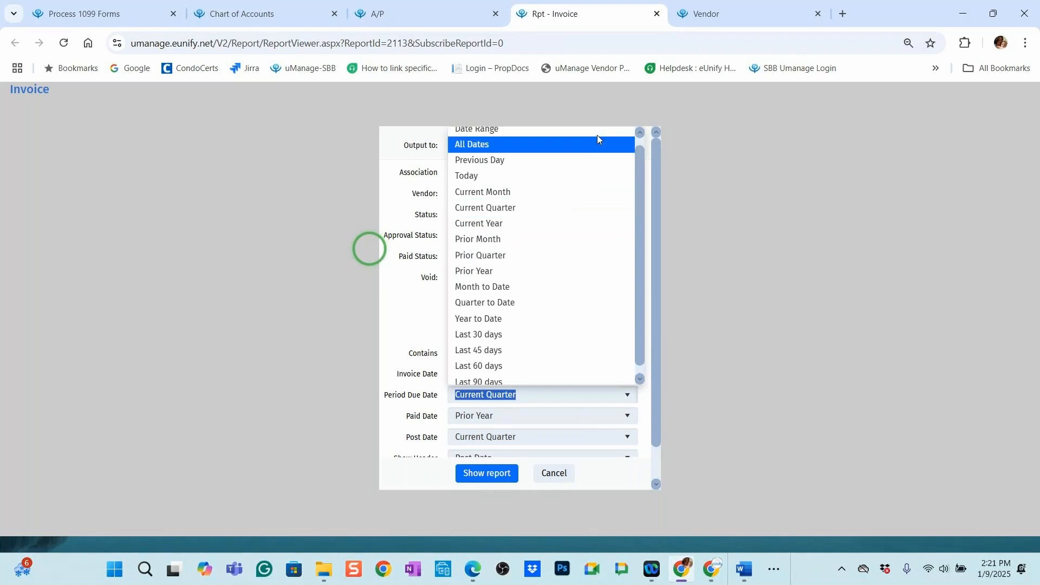
left_click(594, 154)
scroll(638, 272, "down", 1)
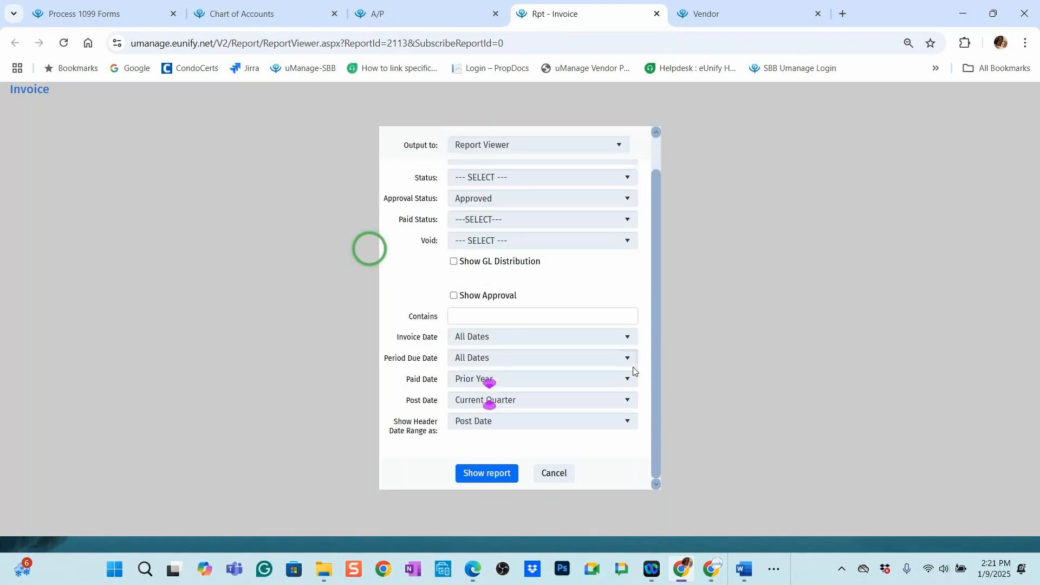
Set Post Date to All Dates, show the header date range as Paid Date, enable Show GL Distribution, and run the report
left_click(626, 403)
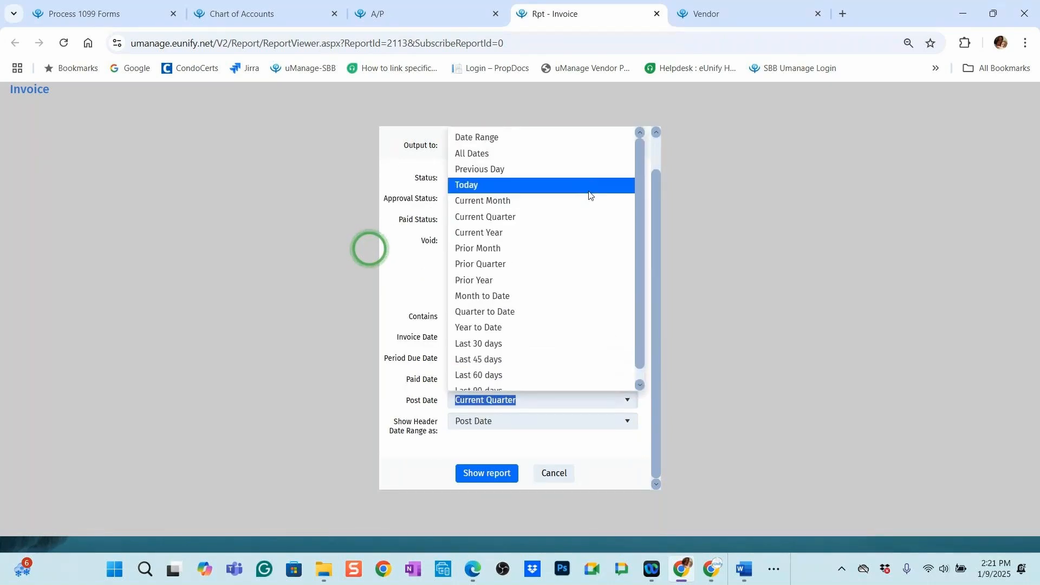
scroll(588, 194, "up", 1)
left_click(583, 193)
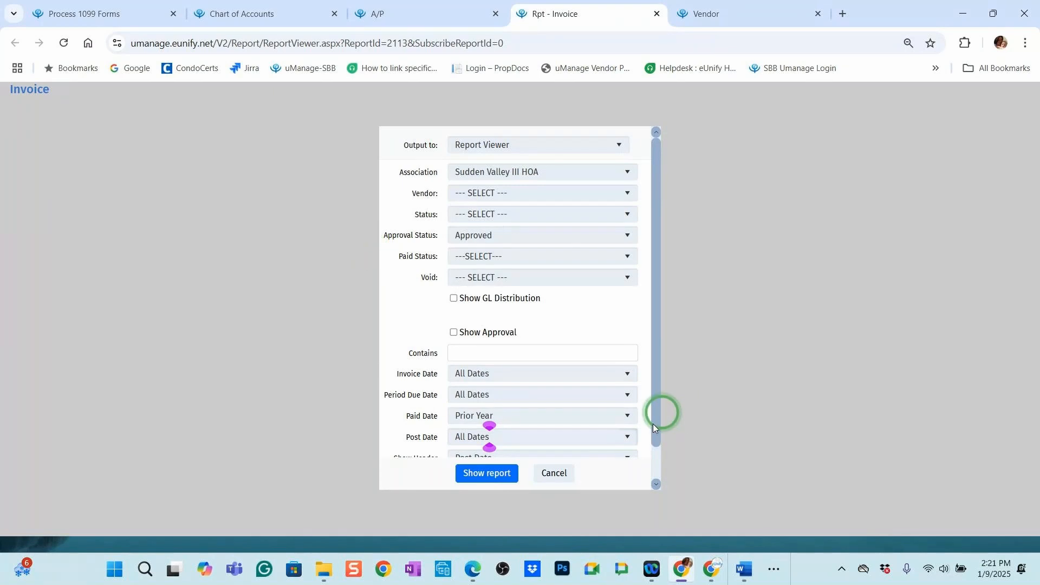
scroll(619, 419, "down", 1)
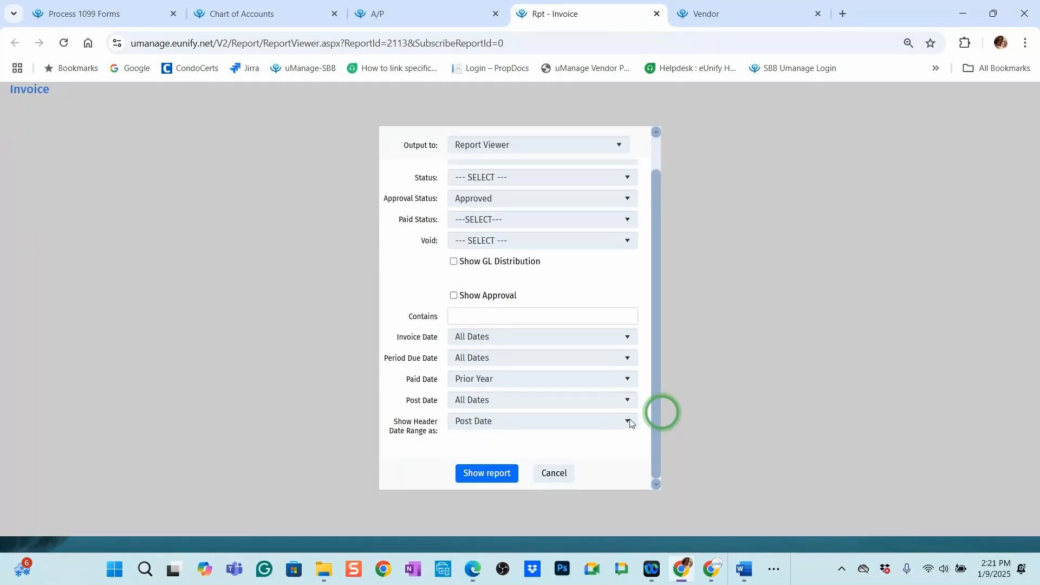
left_click(630, 423)
left_click(599, 383)
scroll(602, 373, "up", 1)
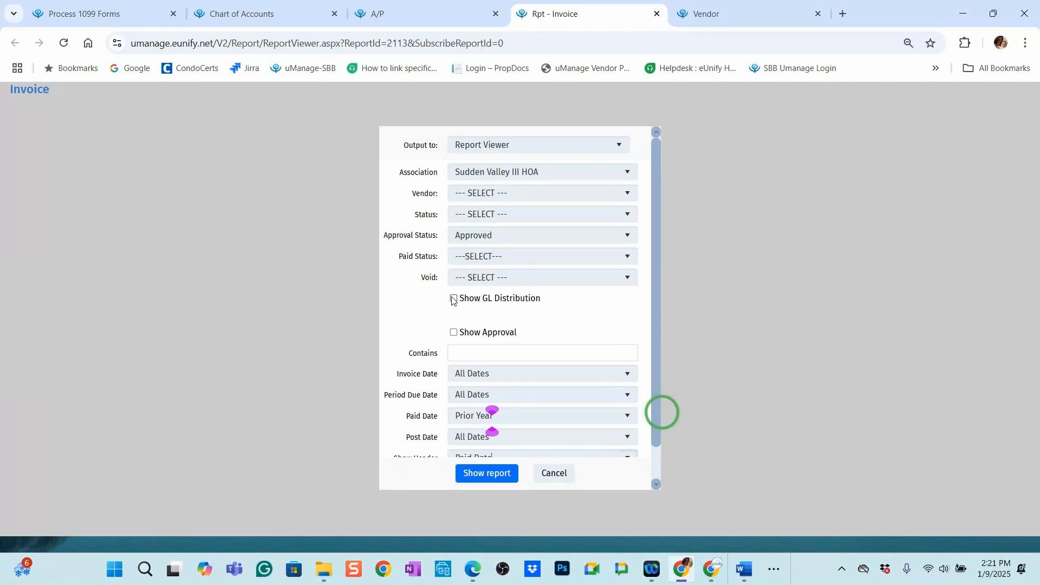
left_click(453, 299)
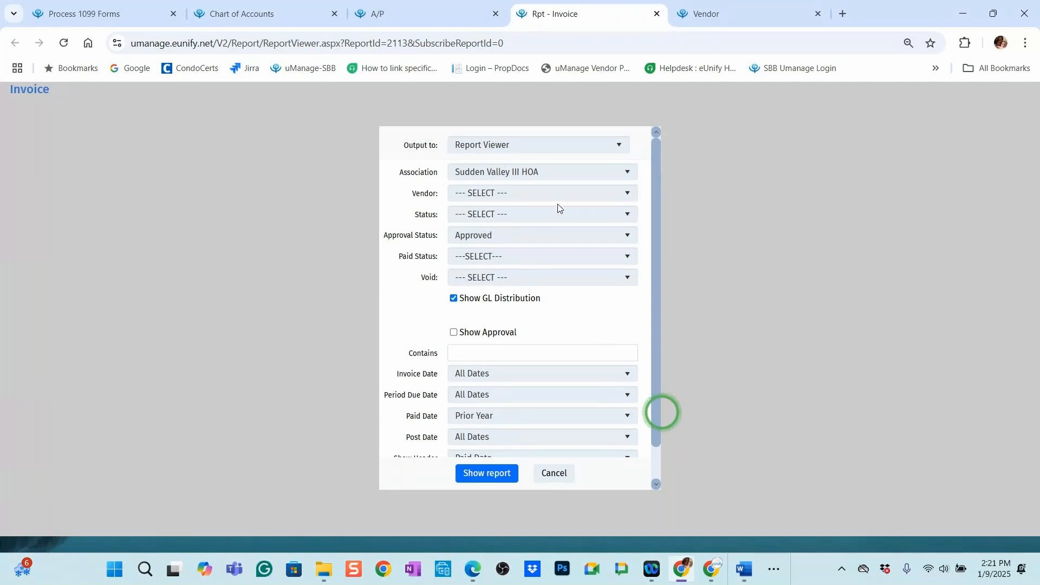
left_click(498, 476)
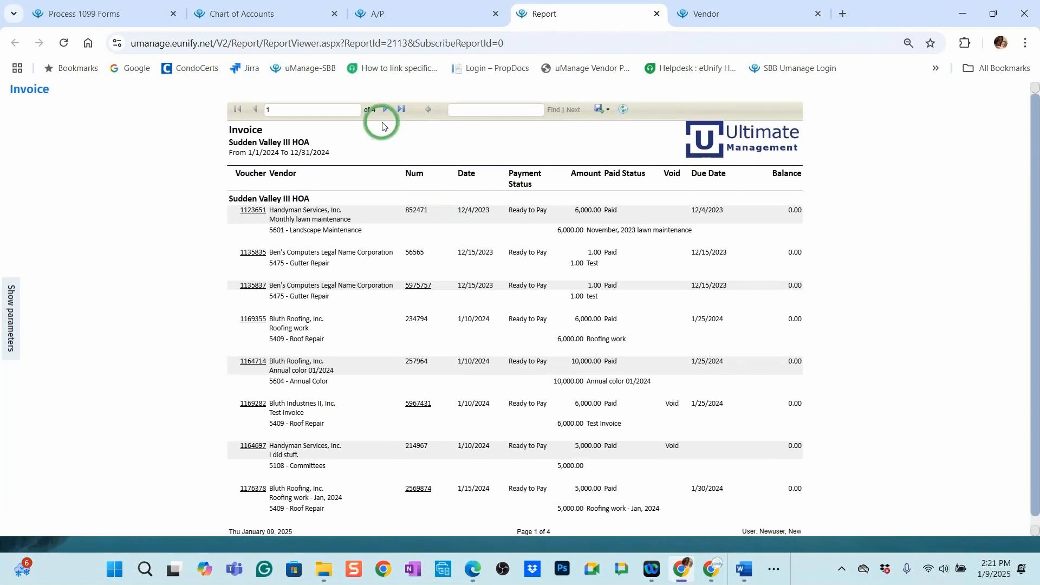
Page through the Invoice report to review every invoice and its GL distribution
left_click(386, 112)
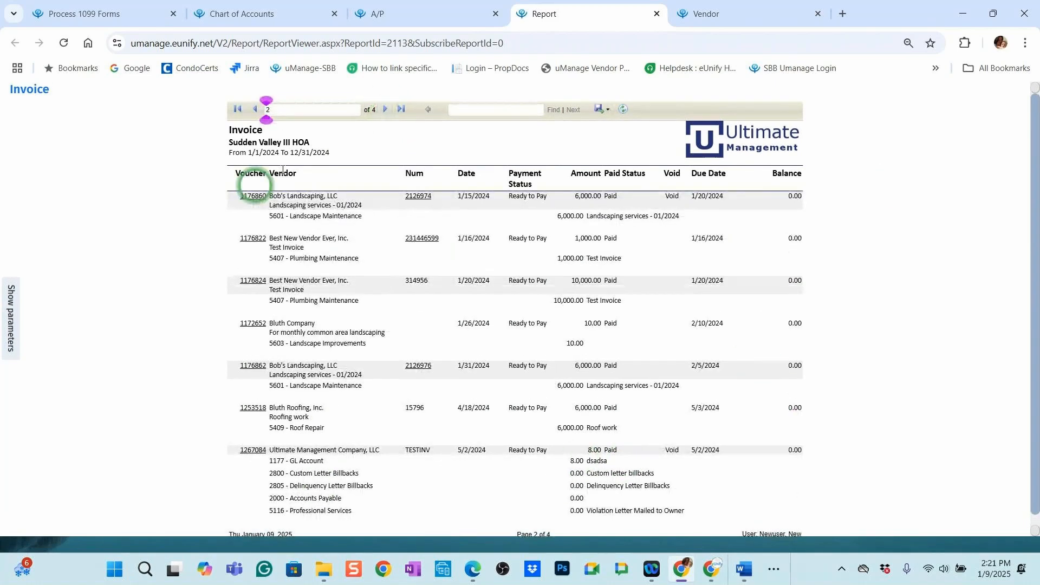
left_click(385, 111)
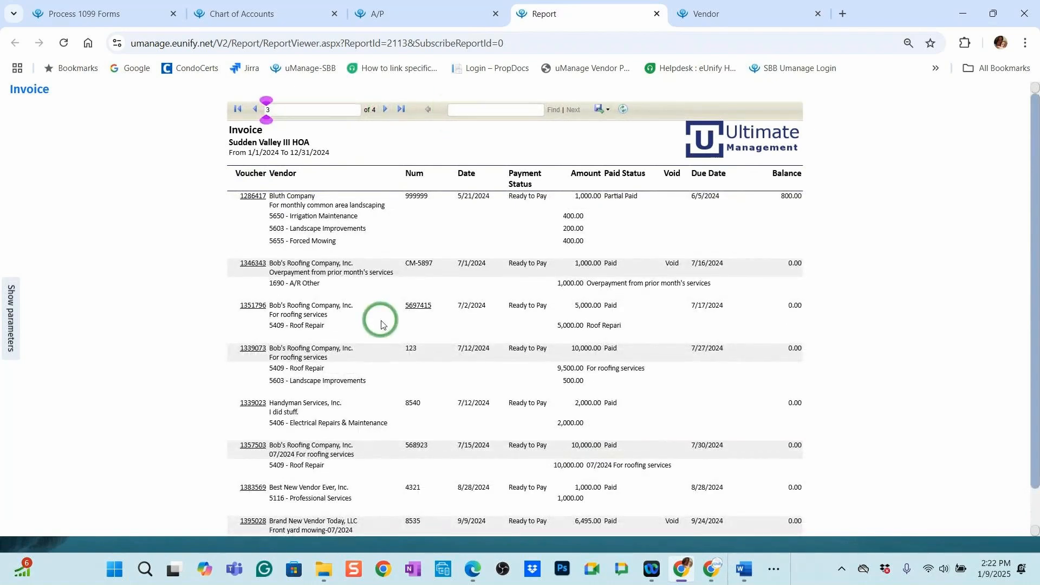
scroll(381, 324, "down", 2)
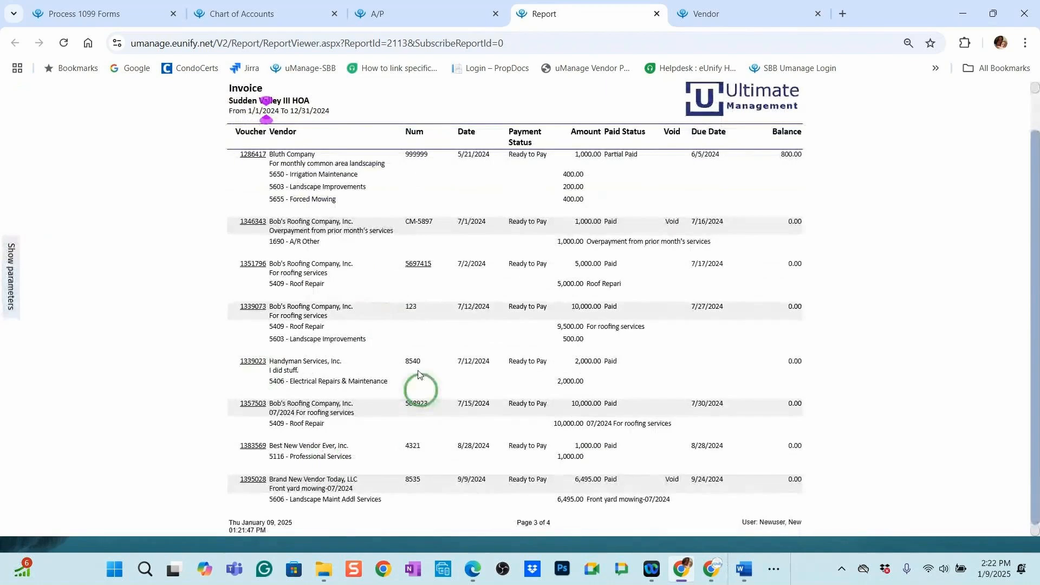
scroll(391, 161, "up", 2)
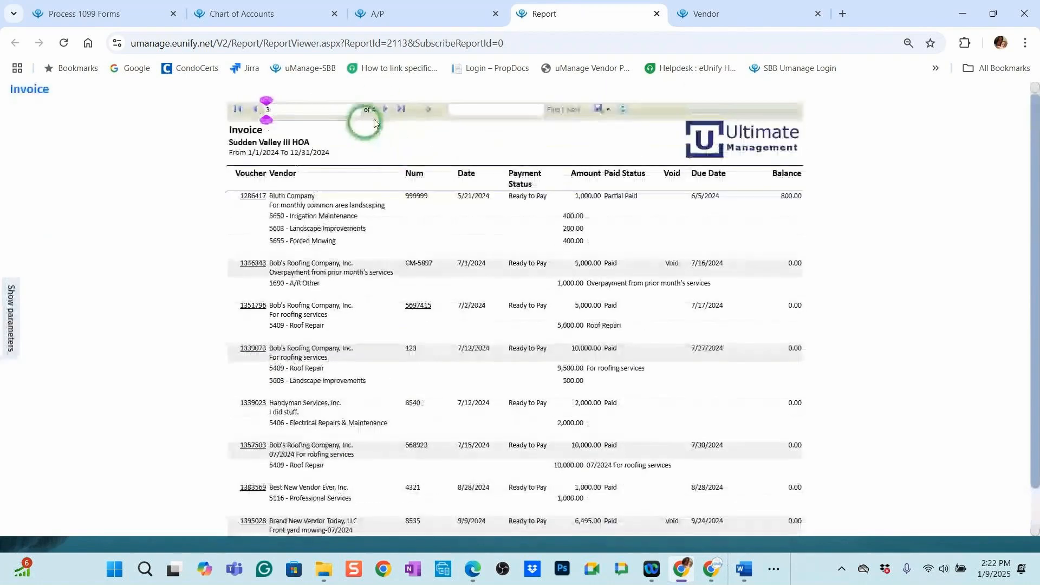
left_click(379, 108)
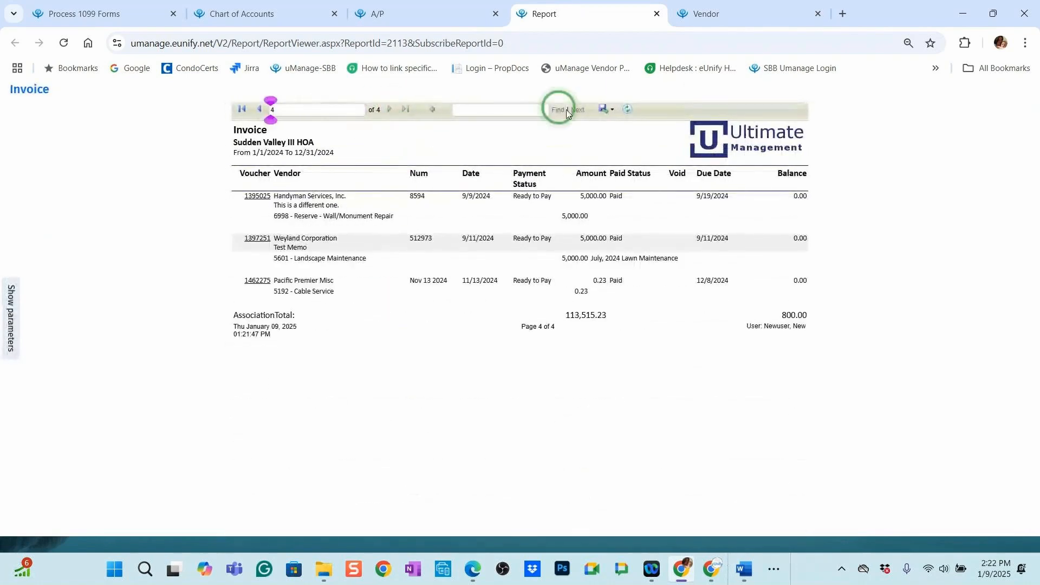
Close the report tab, open the 1099 Detail report, and run it for 1099 Checked vendors in Prior Year
left_click(656, 14)
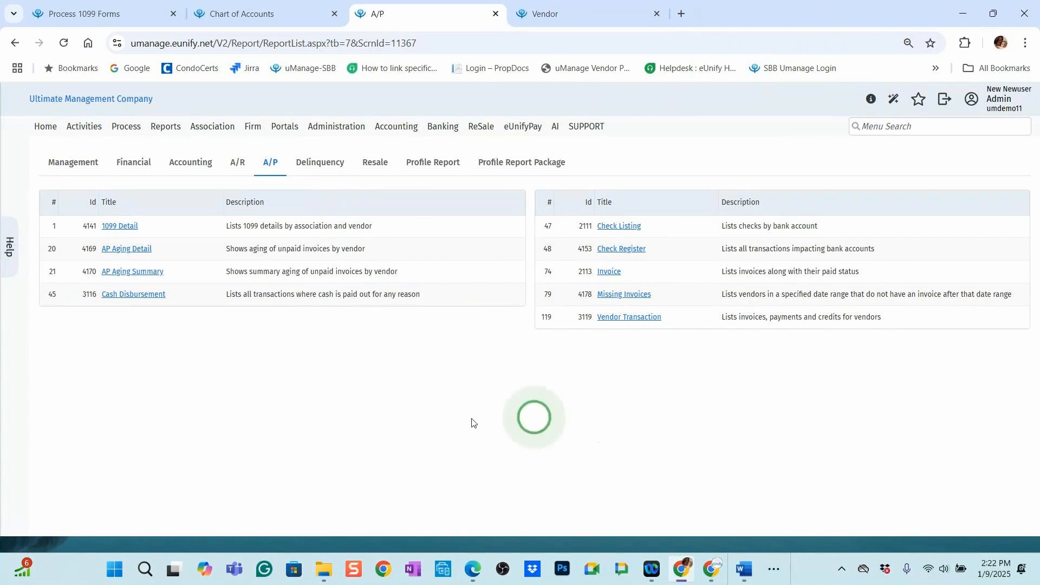
left_click(124, 227)
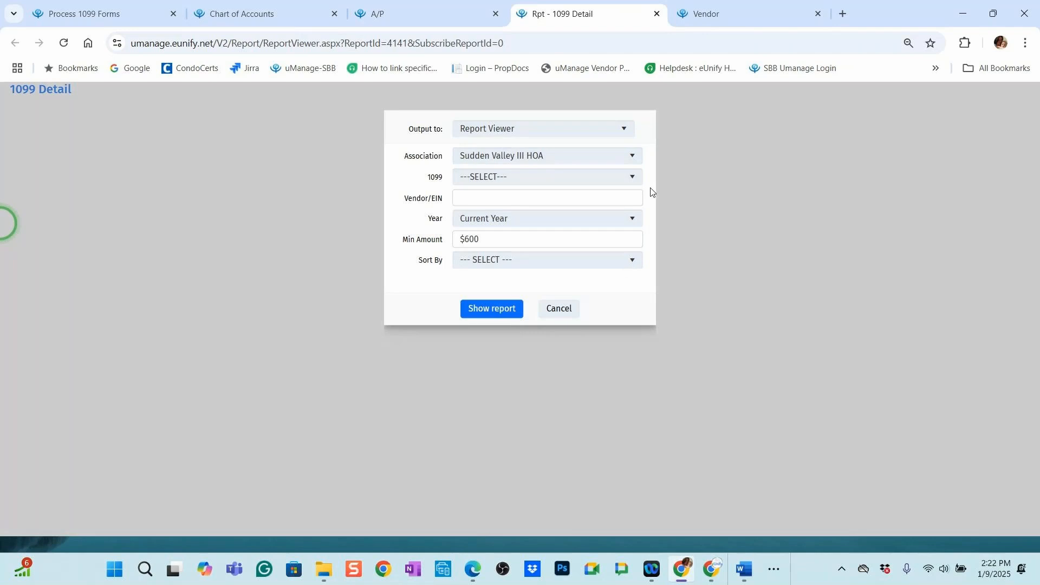
left_click(634, 179)
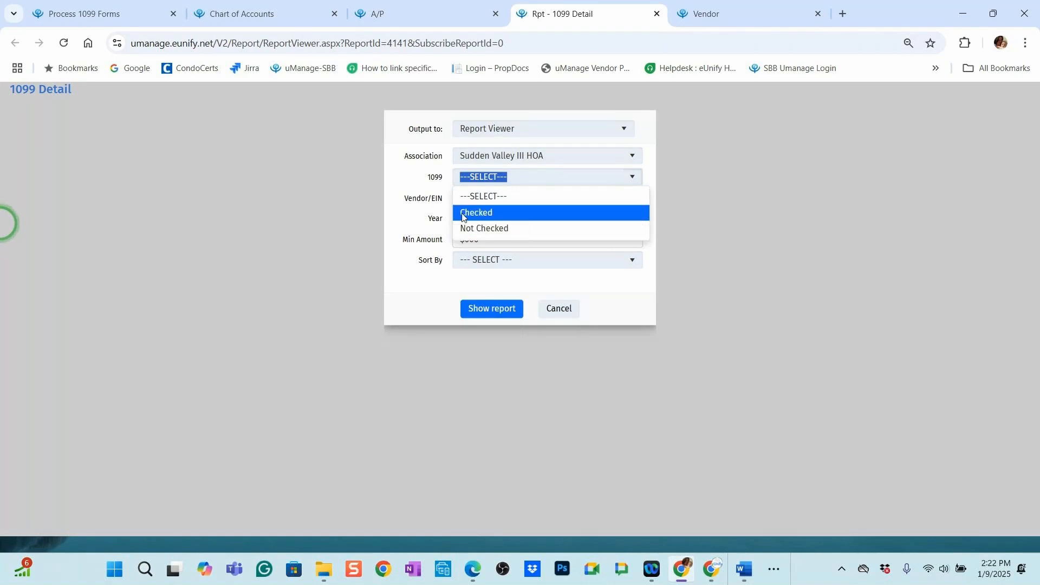
left_click(491, 215)
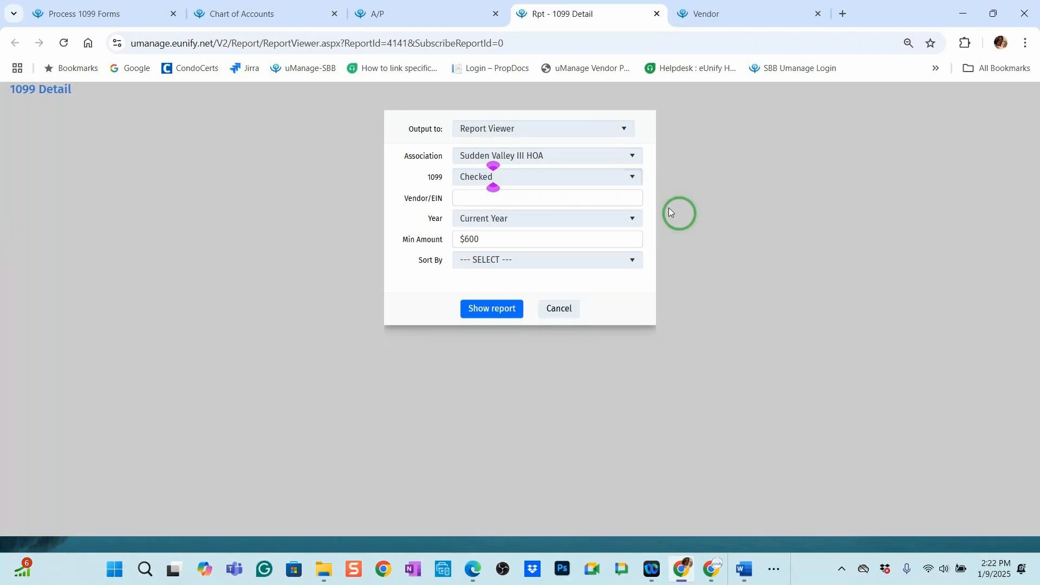
left_click(547, 215)
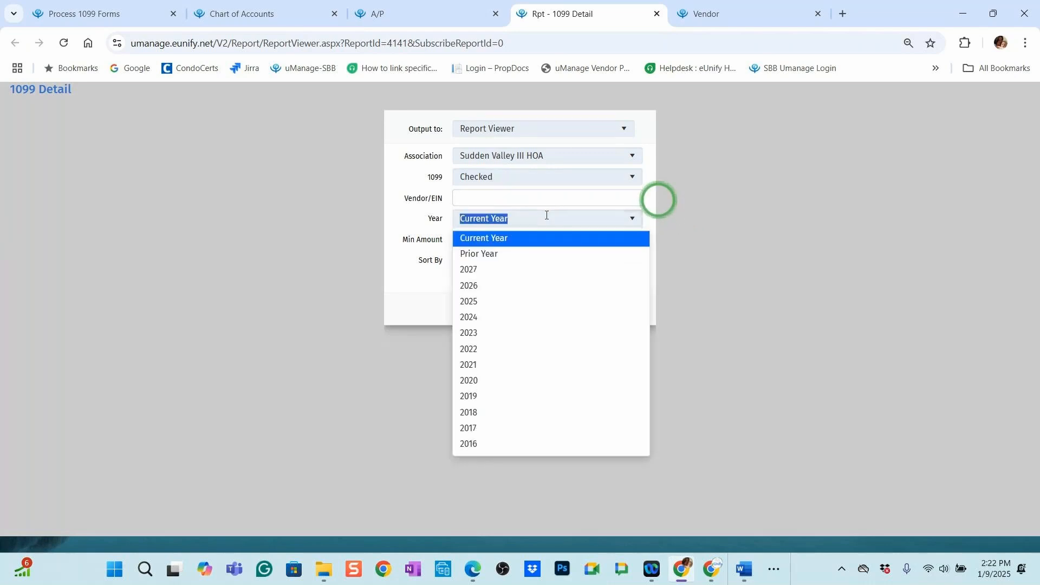
left_click(541, 250)
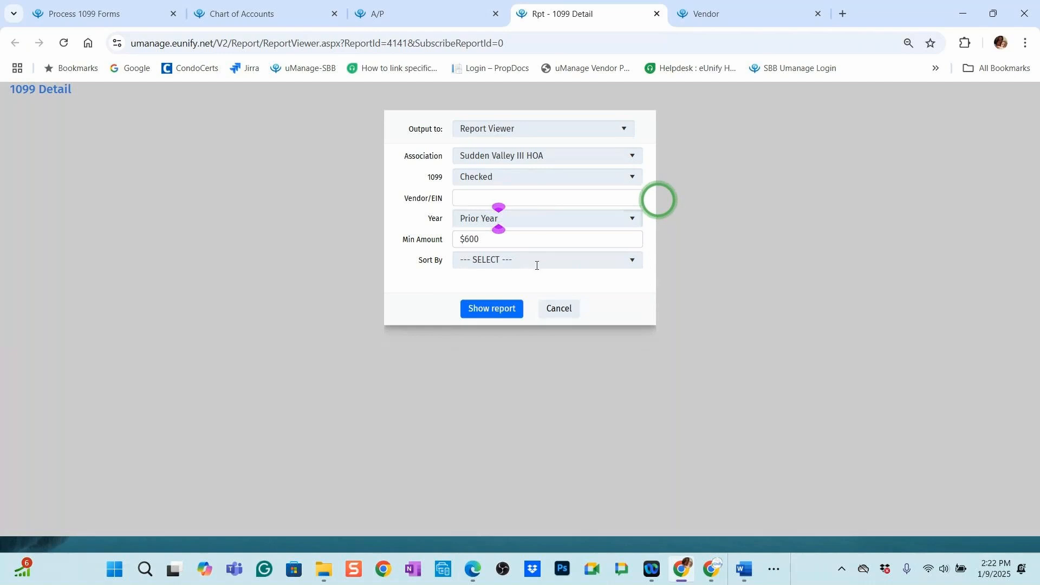
left_click(504, 307)
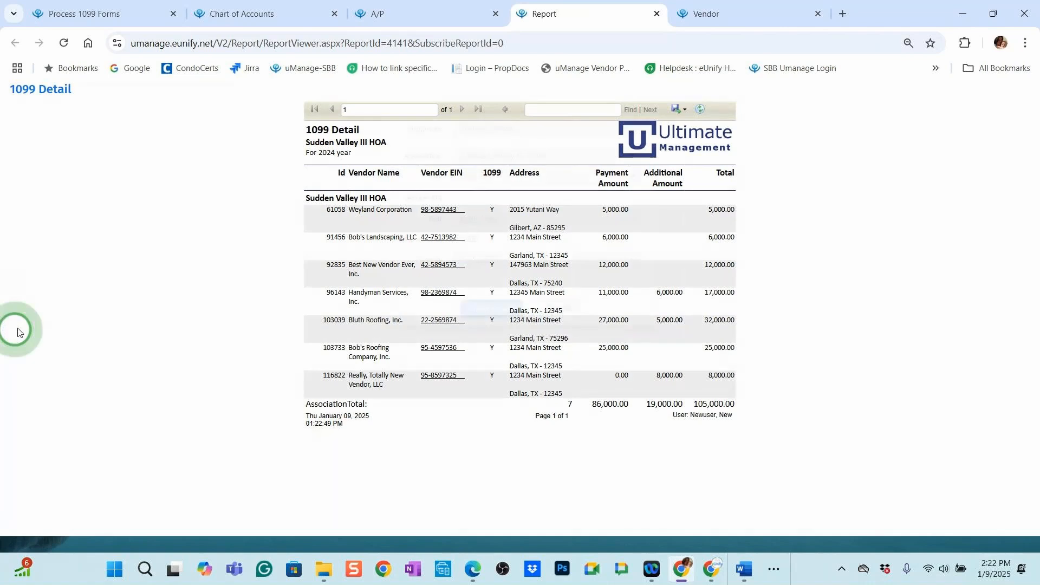
Rerun the 1099 Detail report with the 1099 filter cleared and Min Amount set to $0
left_click(16, 325)
left_click(538, 174)
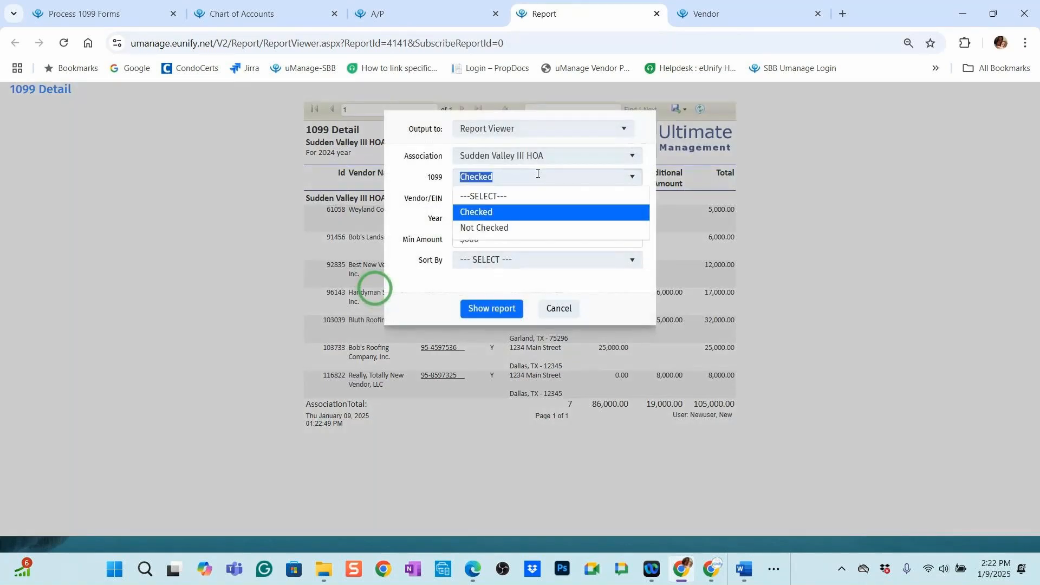
left_click(510, 184)
left_click(504, 238)
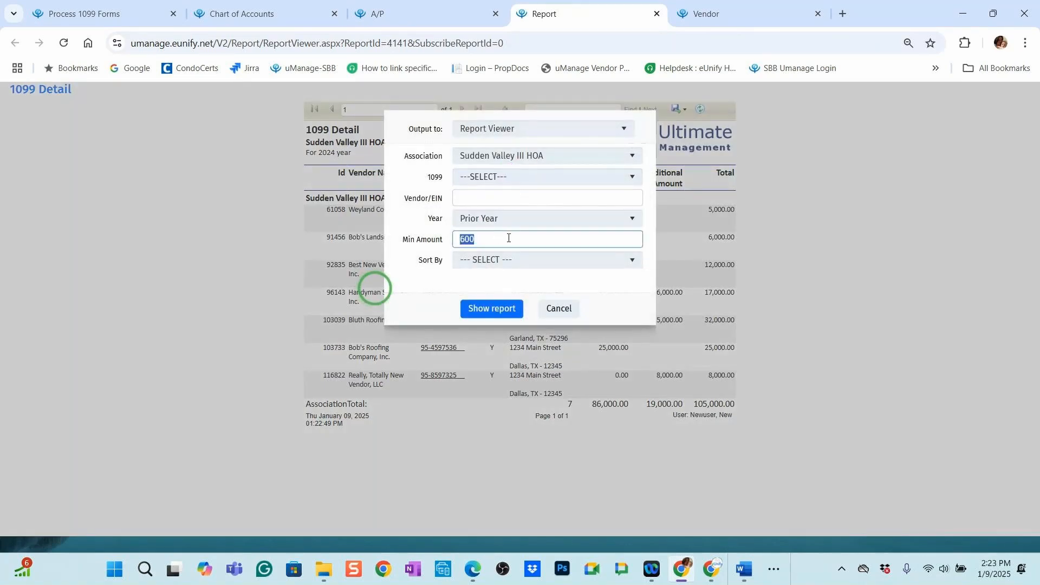
type("0.00")
key("Tab")
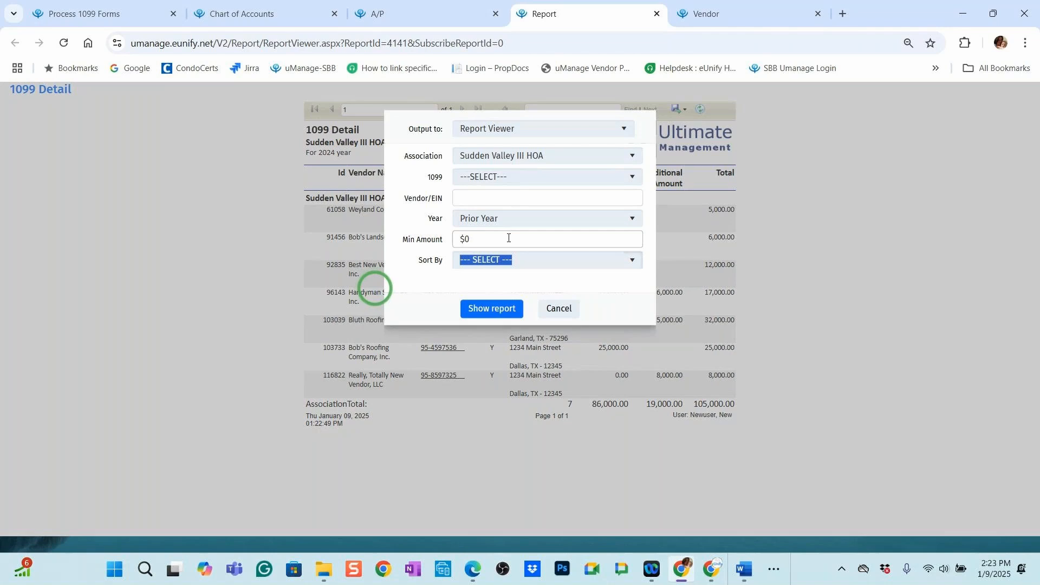
left_click(512, 180)
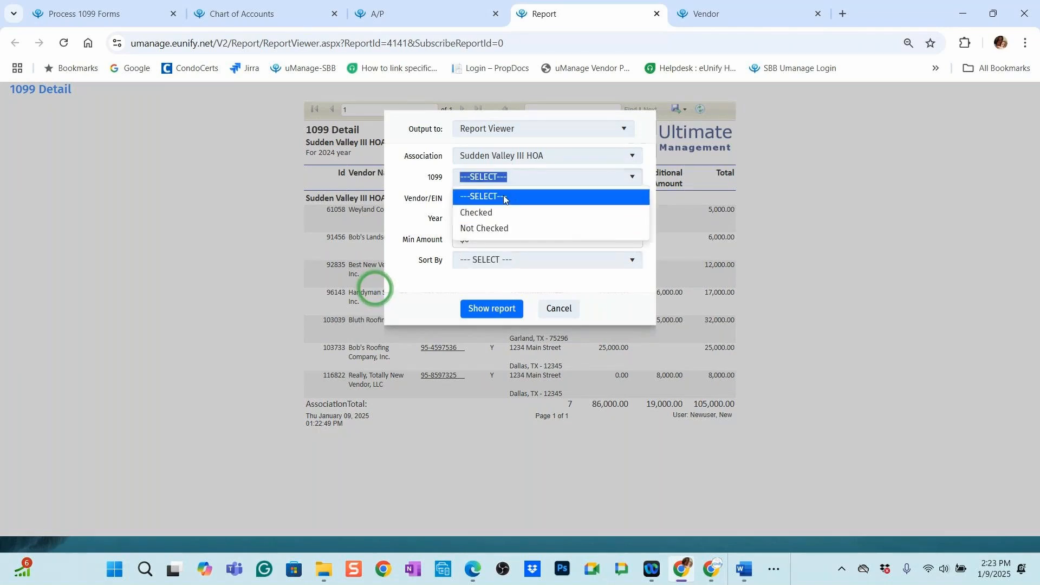
left_click(467, 203)
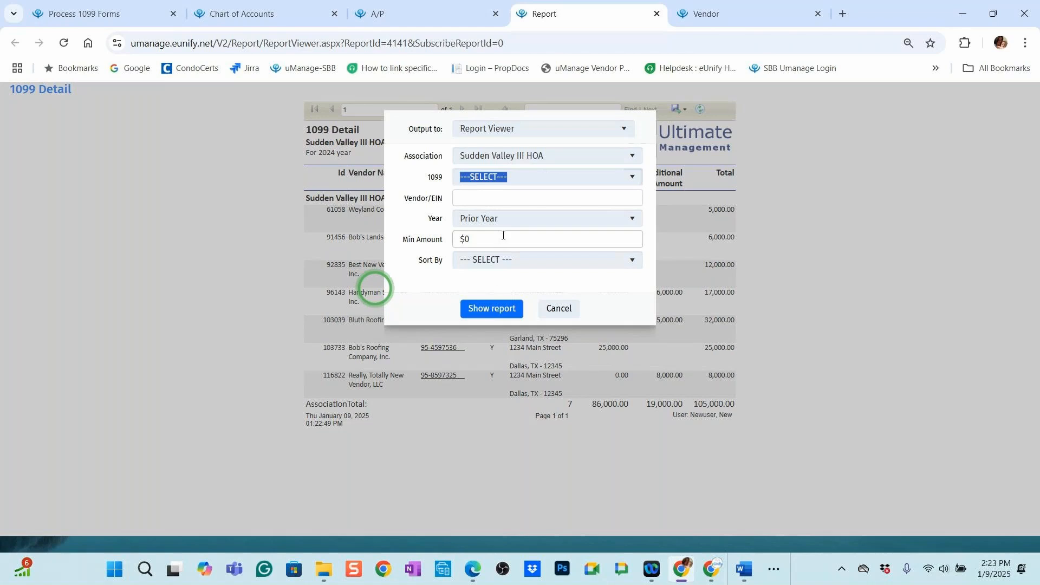
left_click(490, 309)
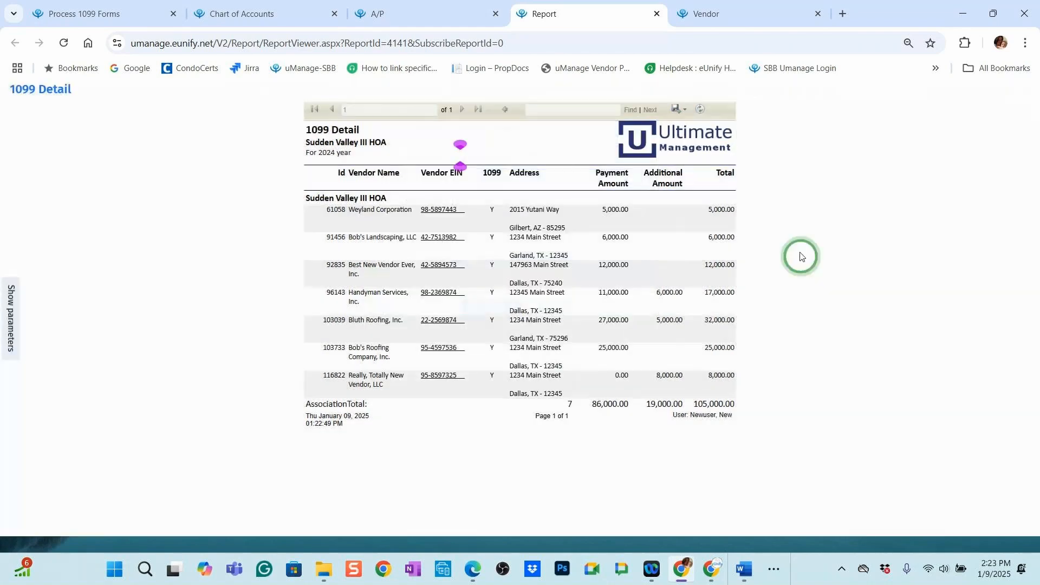
Scroll through the 1099 Detail report to review every vendor's payment and additional amounts
scroll(566, 291, "down", 3)
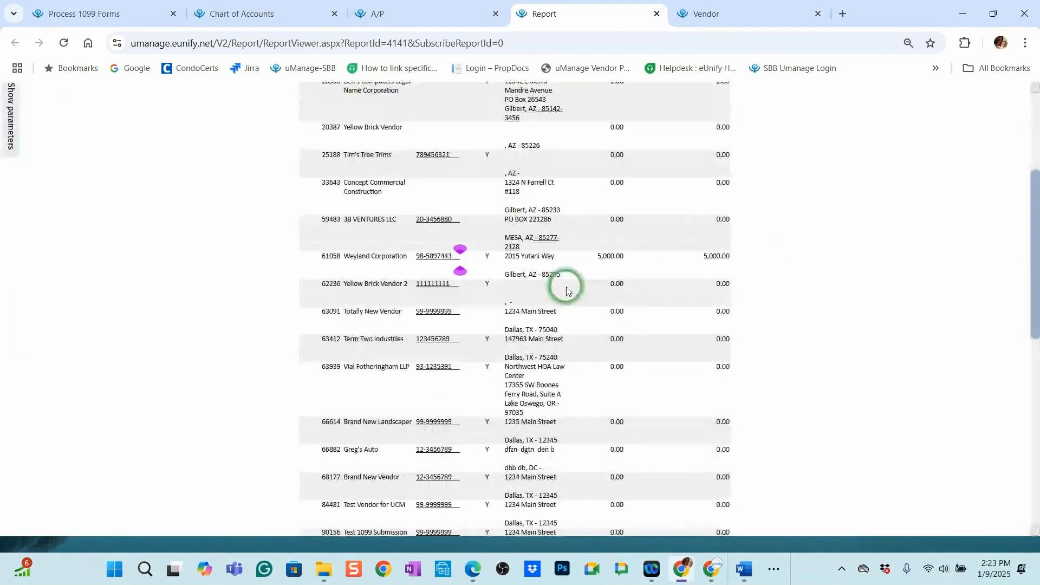
scroll(567, 290, "up", 3)
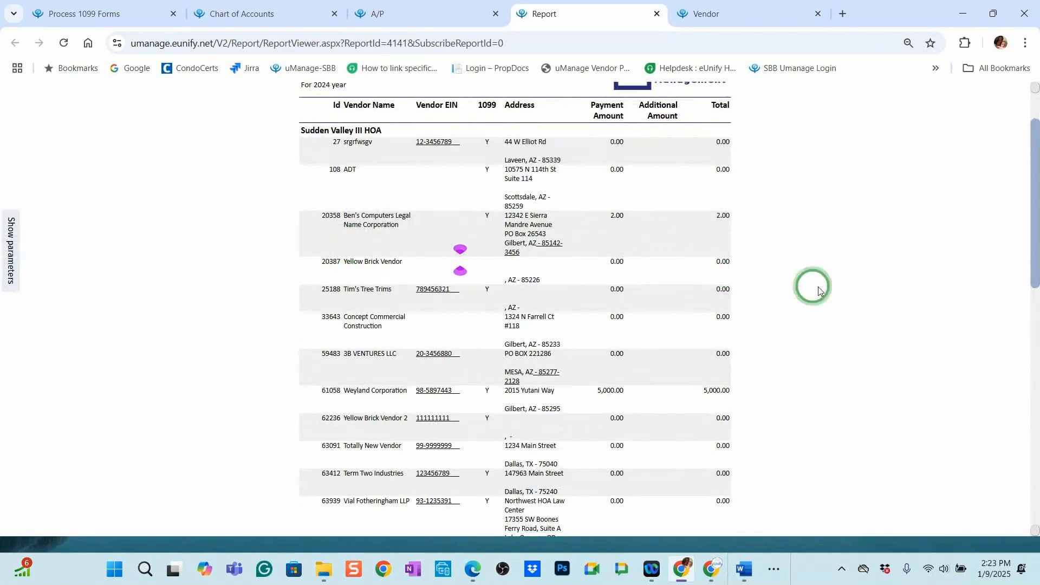
scroll(333, 266, "down", 3)
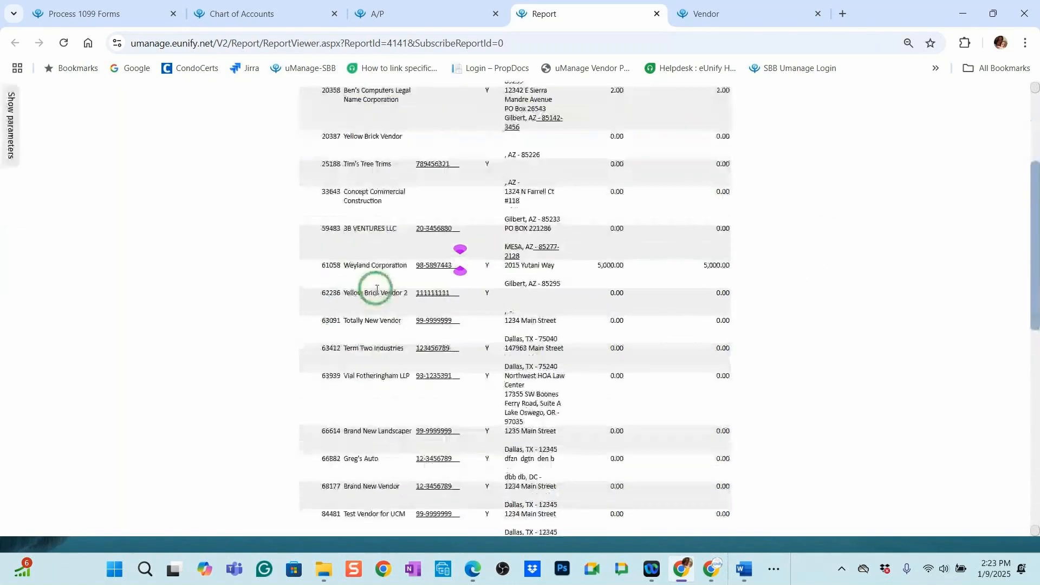
scroll(377, 290, "down", 2)
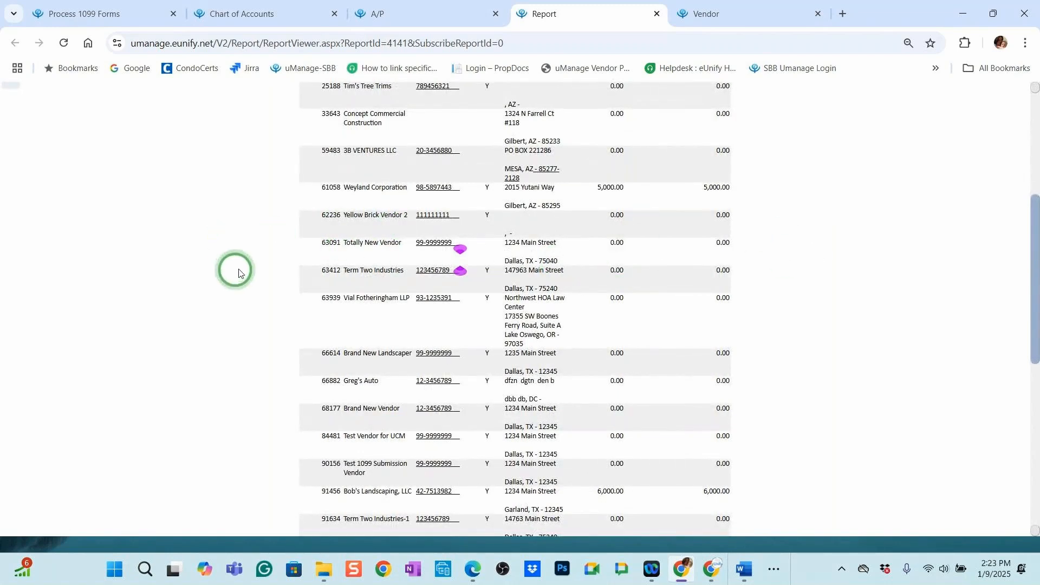
scroll(695, 233, "down", 8)
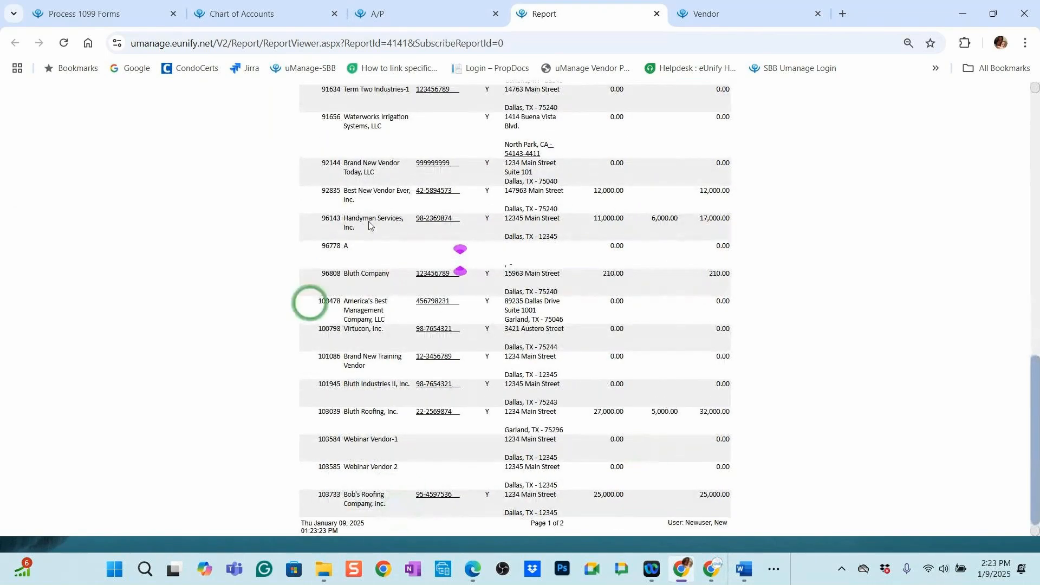
Close the report tab and return to the Process 1099 Forms page
left_click(656, 13)
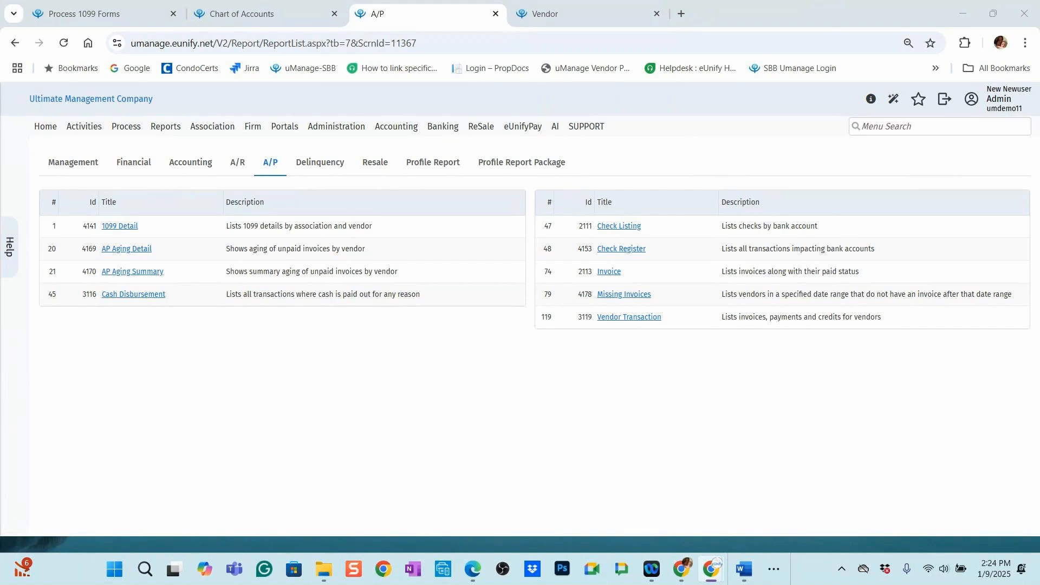
key("alt+Tab")
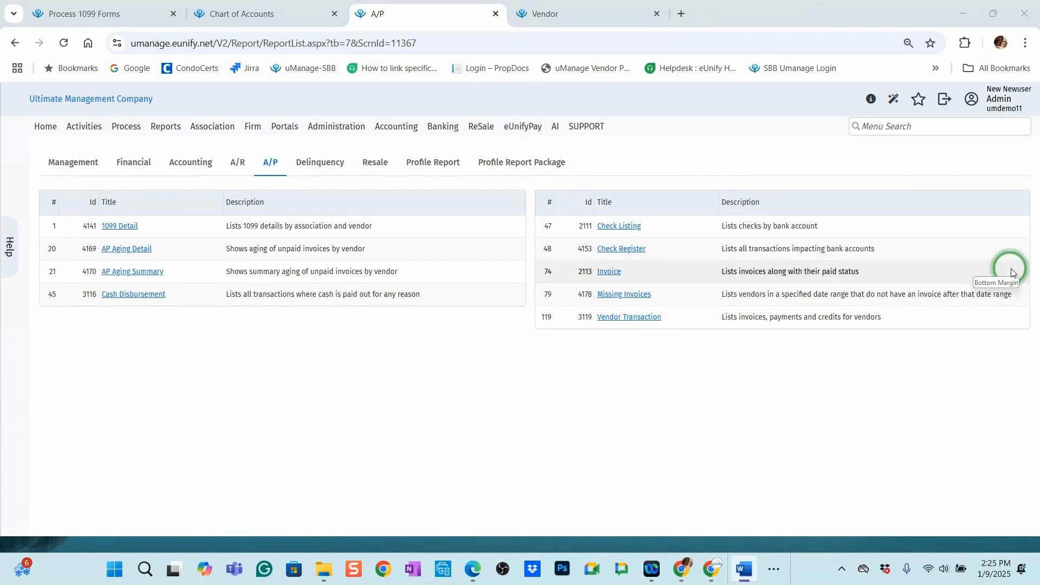
mouse_move(404, 130)
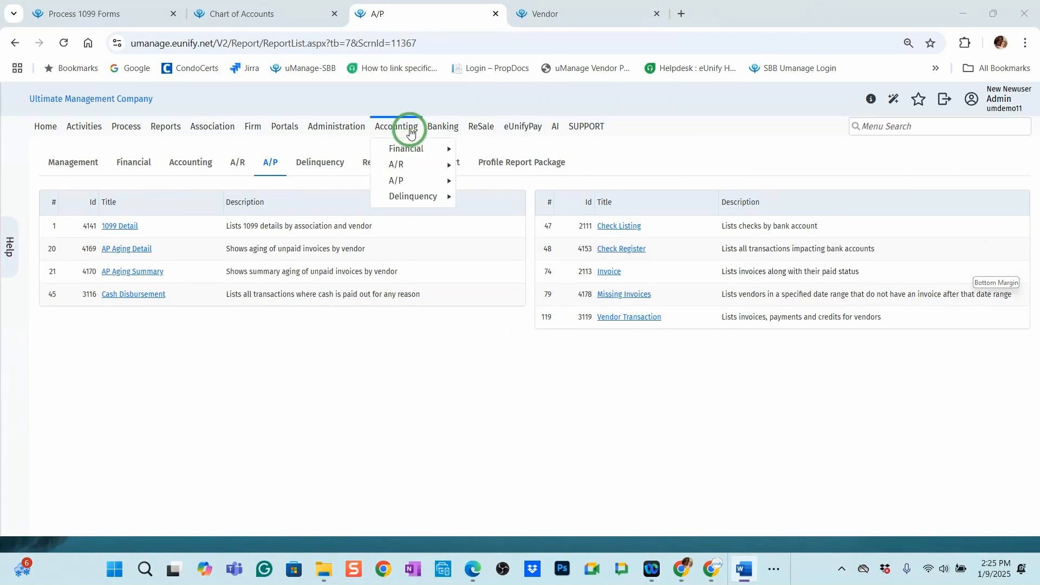
mouse_move(407, 171)
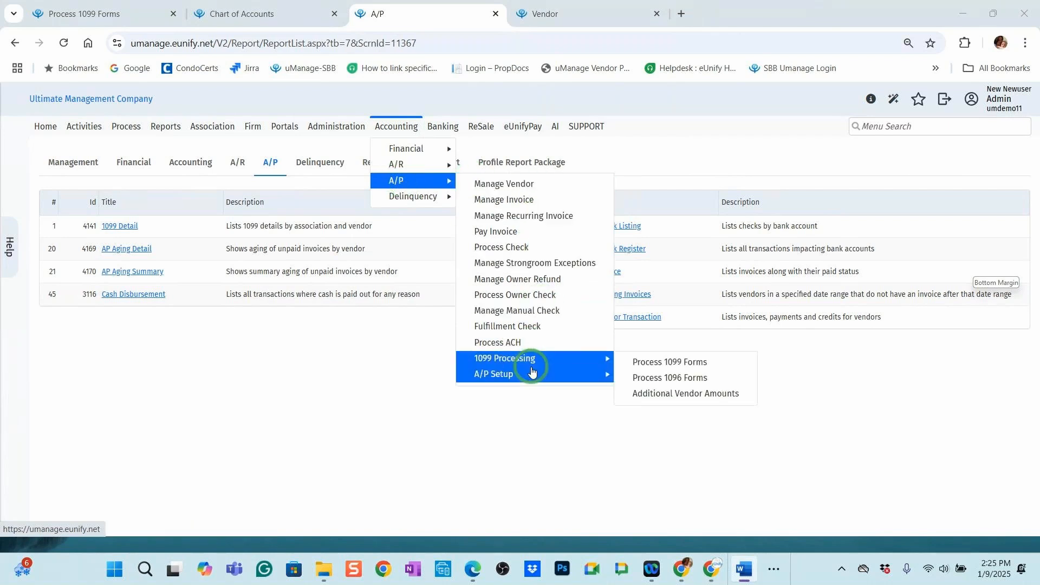
mouse_move(531, 374)
mouse_move(531, 360)
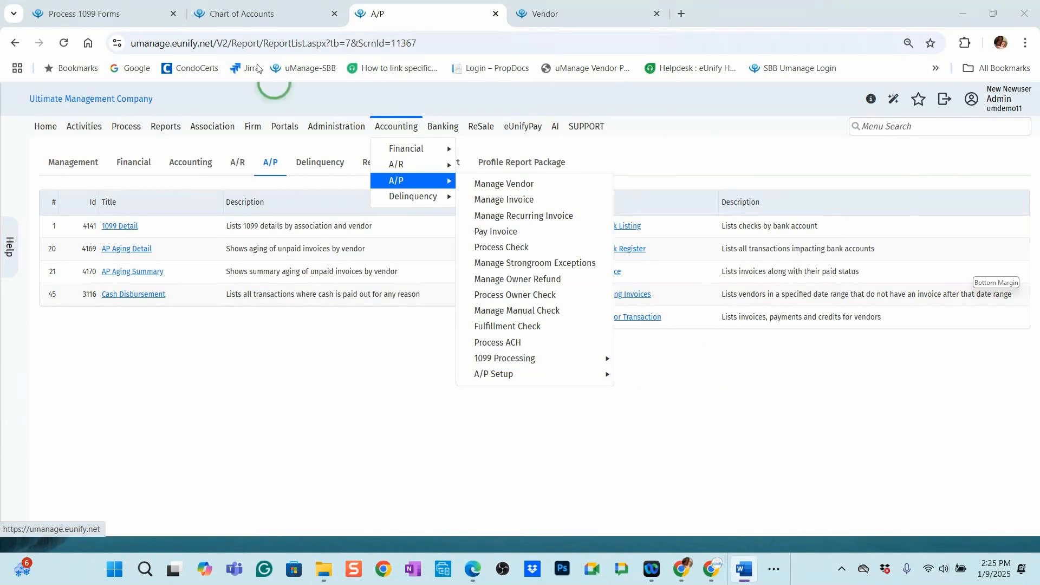
left_click(102, 18)
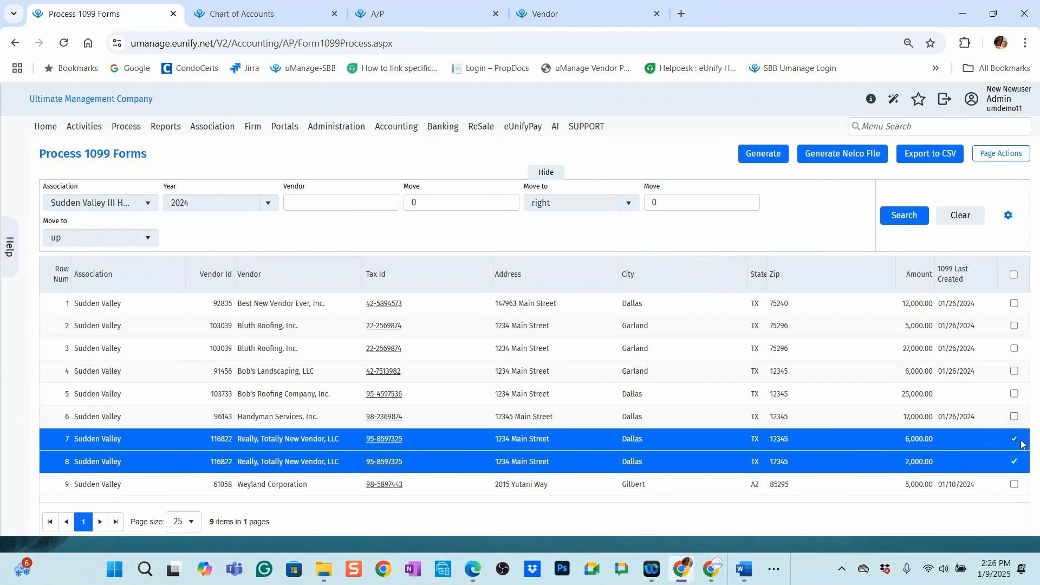
Generate the Nelco file for the selected vendors and download the resulting file
left_click(857, 161)
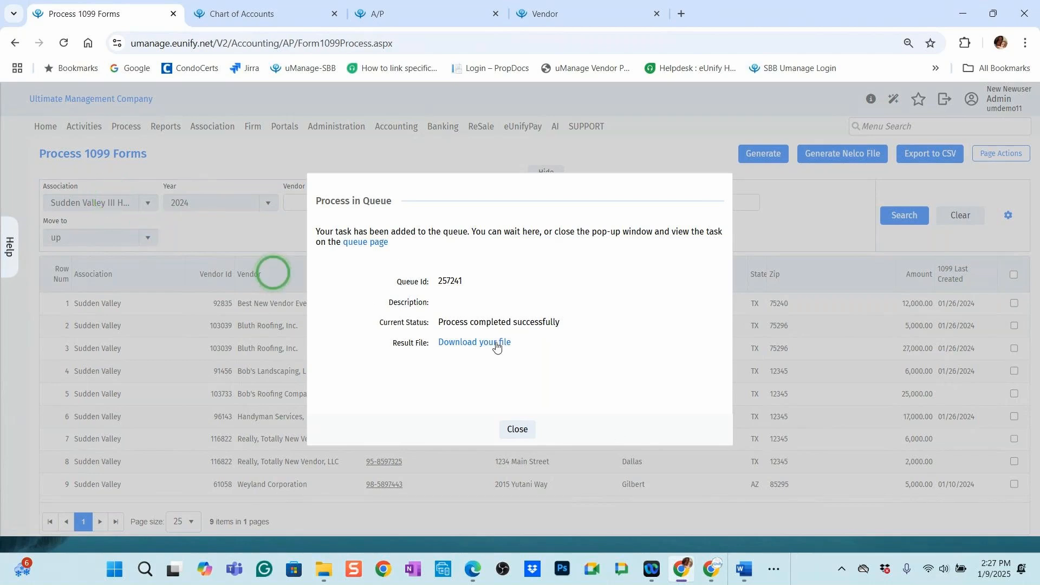
left_click(463, 346)
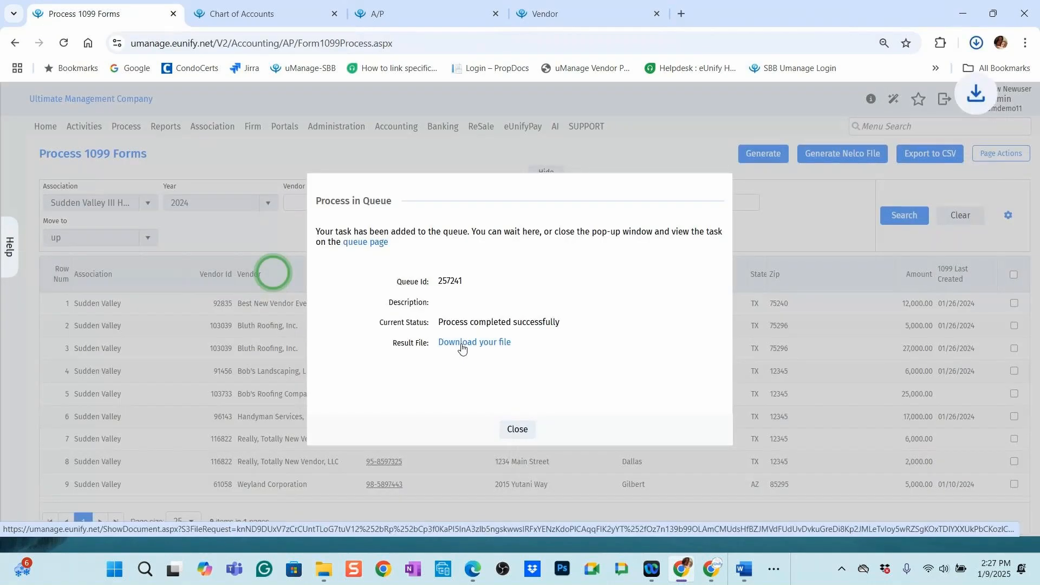
Open the downloaded 1099Nelco_2024 zip and view the contents of the Nelco1099Misc XML file
left_click(929, 161)
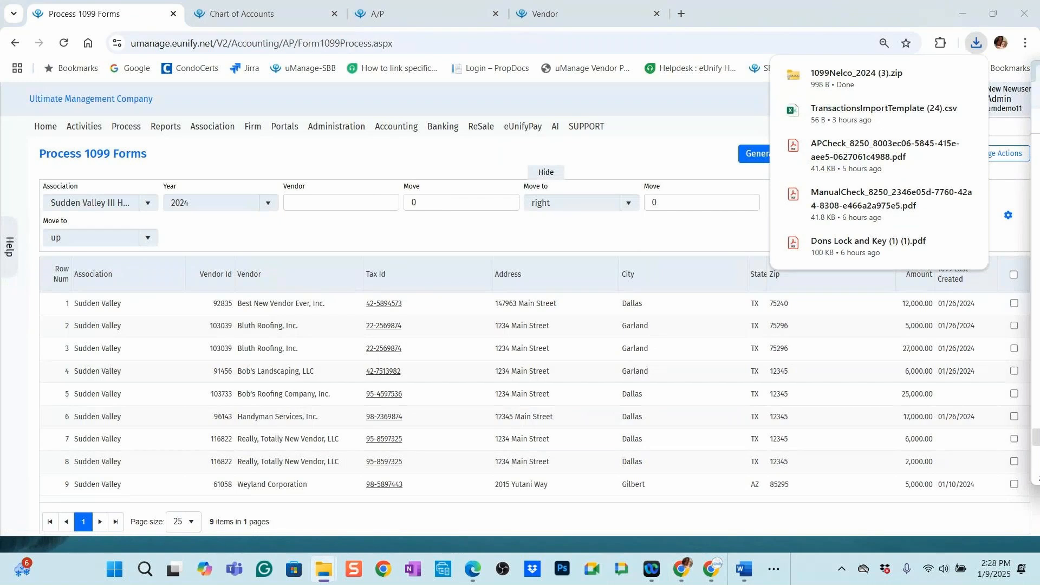
left_click(856, 76)
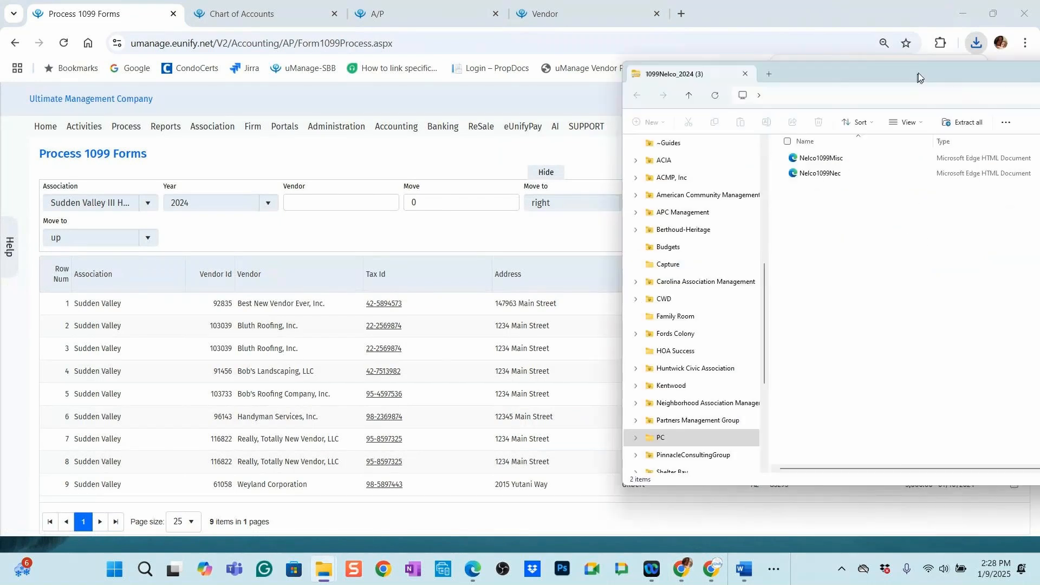
left_click_drag(858, 73, 577, 37)
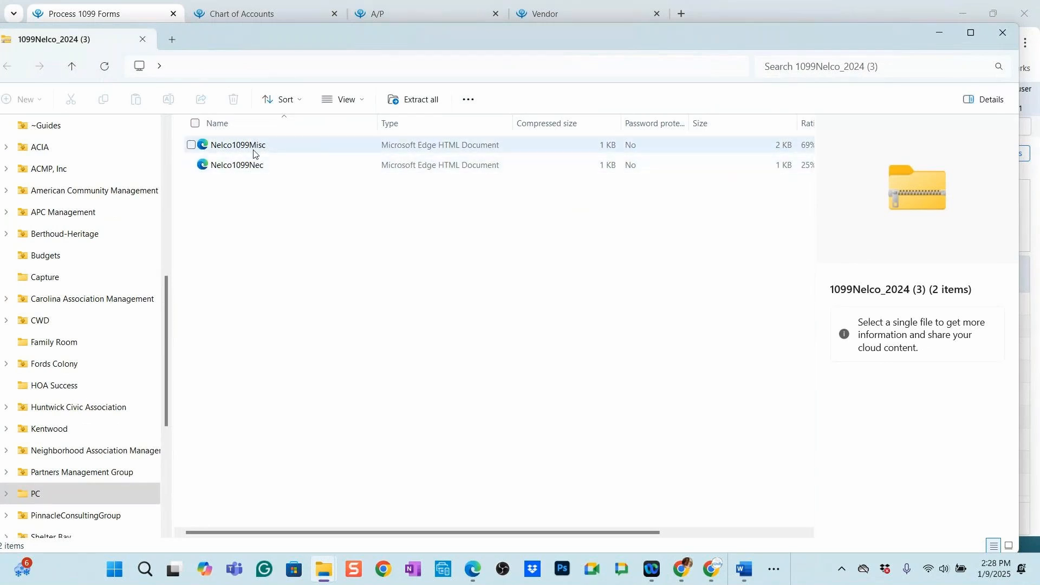
left_click(256, 165)
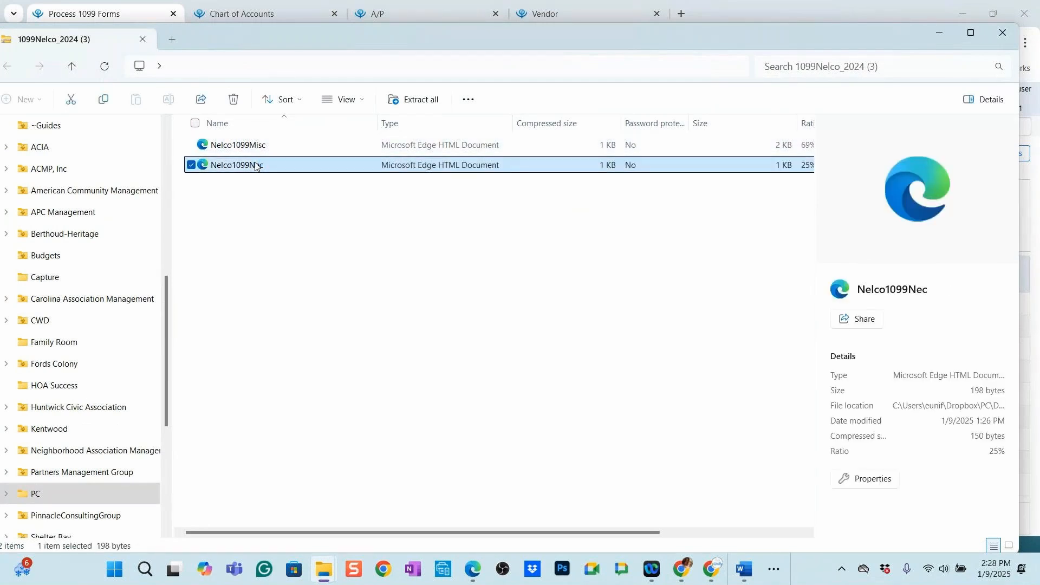
double_click(256, 165)
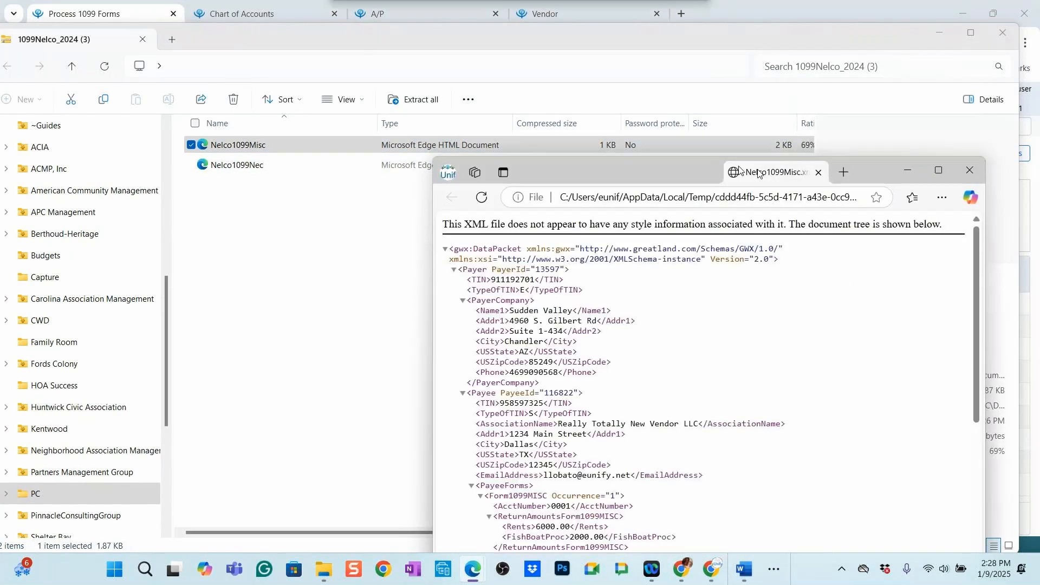
left_click_drag(731, 166, 493, 92)
double_click(493, 92)
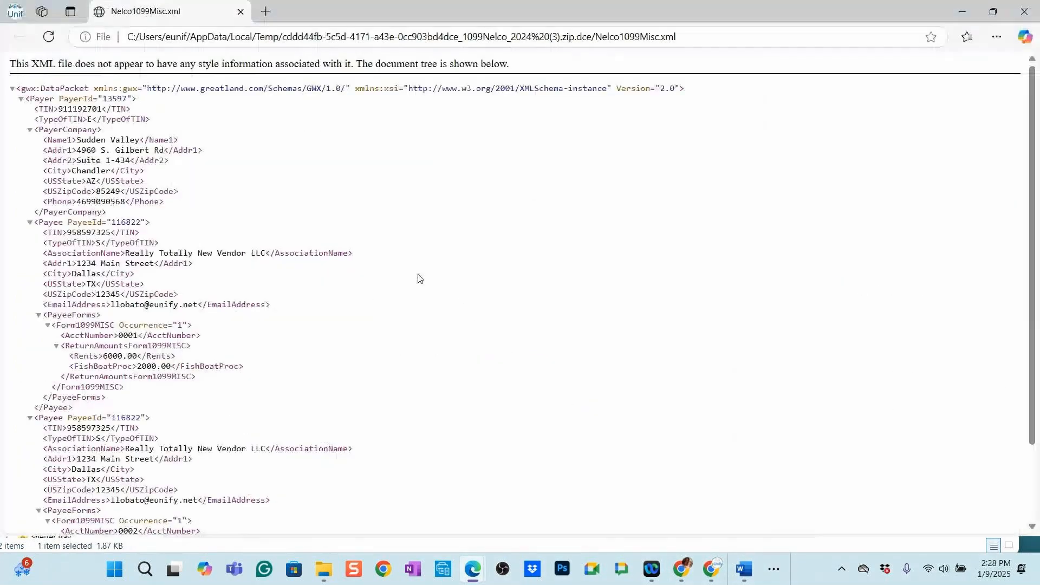
scroll(418, 279, "down", 3)
scroll(376, 348, "up", 3)
scroll(395, 387, "down", 2)
scroll(395, 390, "up", 2)
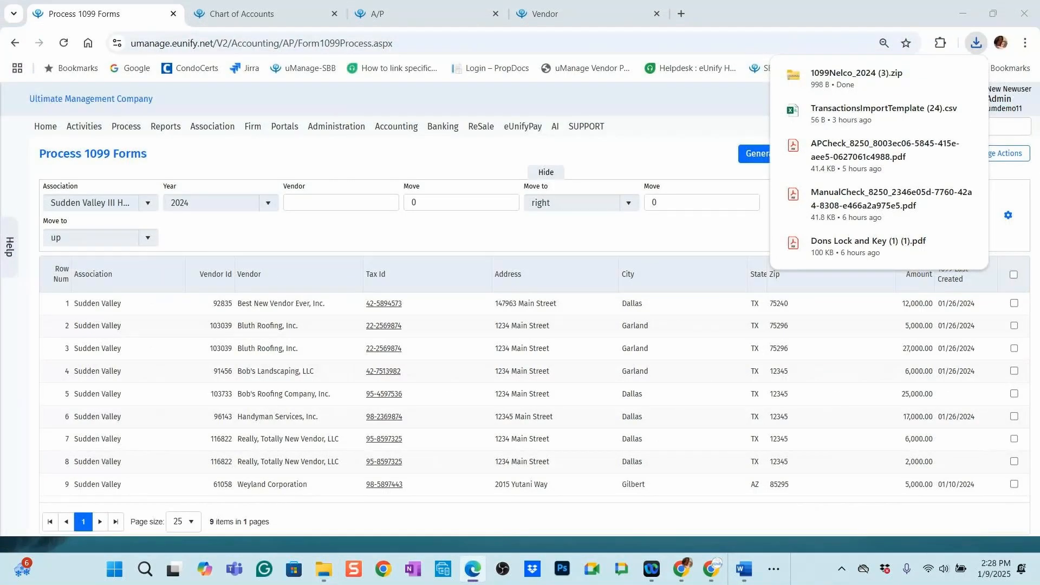
Switch to the eUnify 1099 Reporting portal and import the Nelco1099Misc file through Data Import
left_click(766, 396)
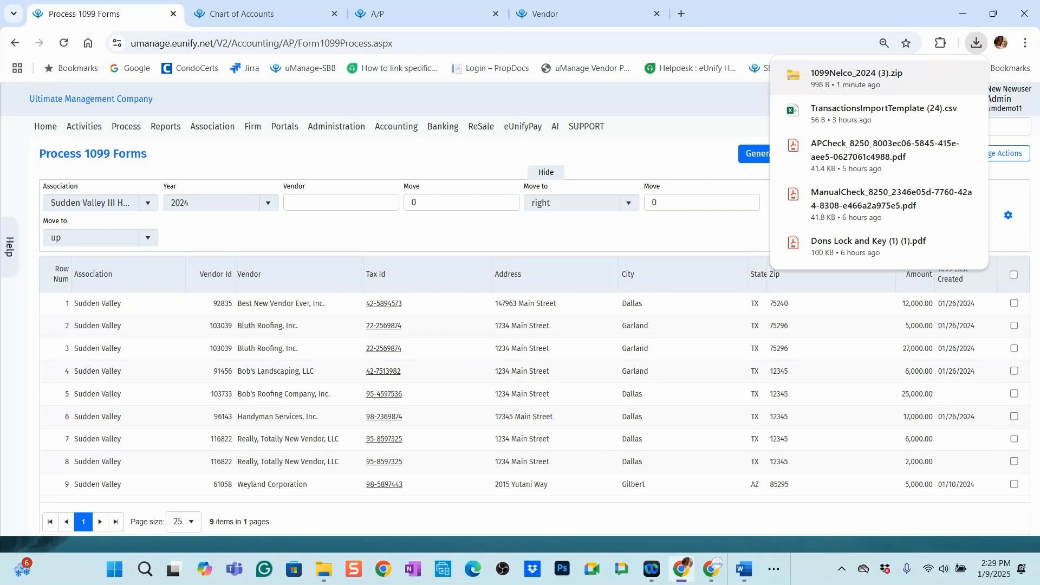
key("alt+Tab")
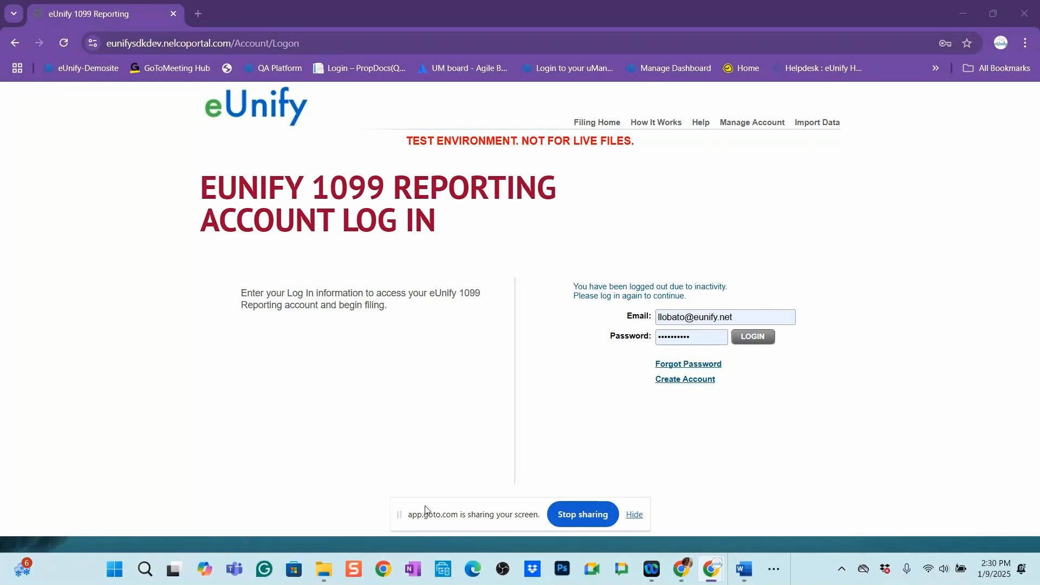
left_click_drag(425, 507, 1039, 520)
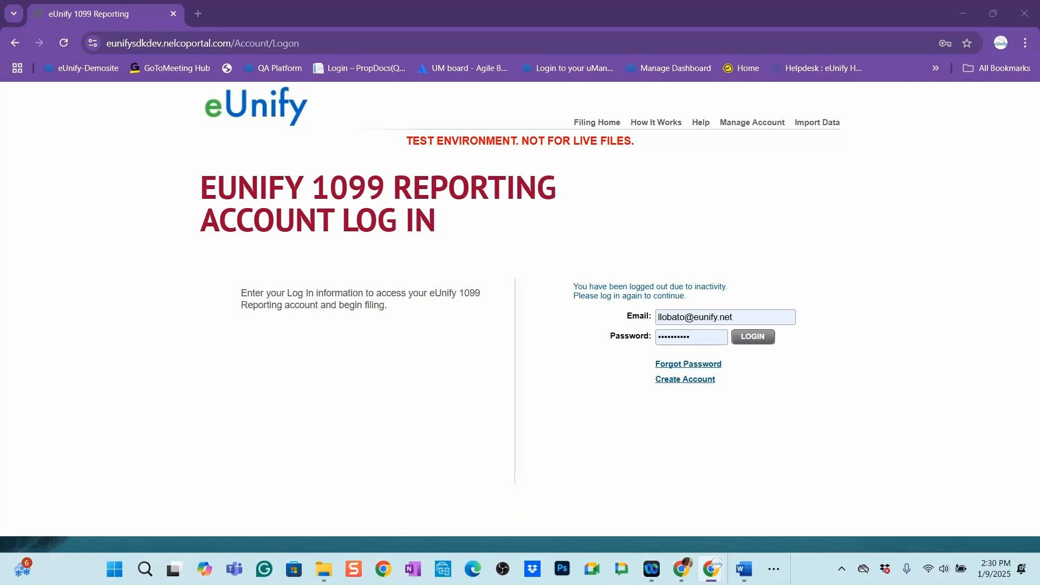
key("alt+Tab")
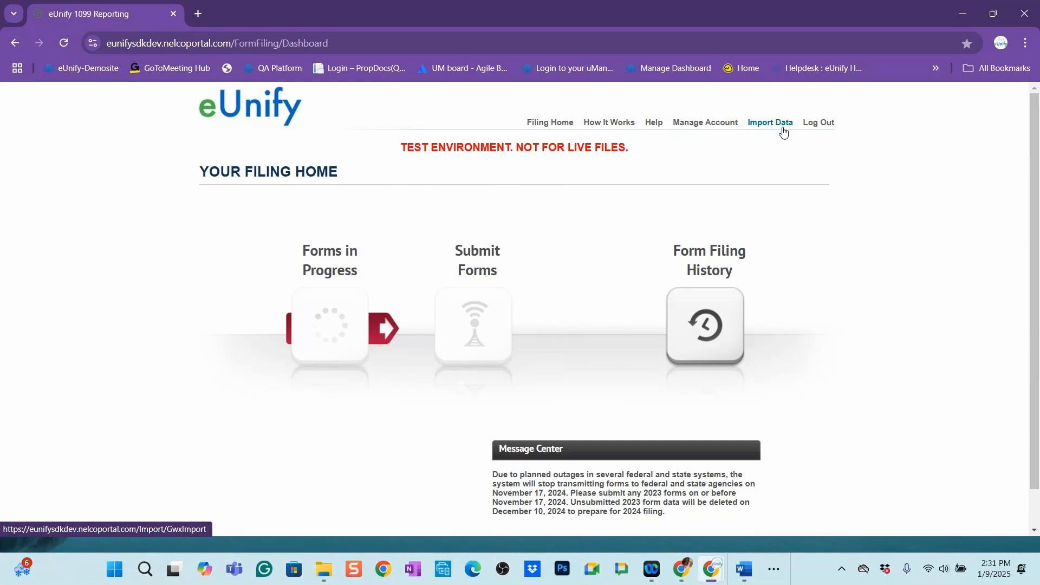
left_click(759, 124)
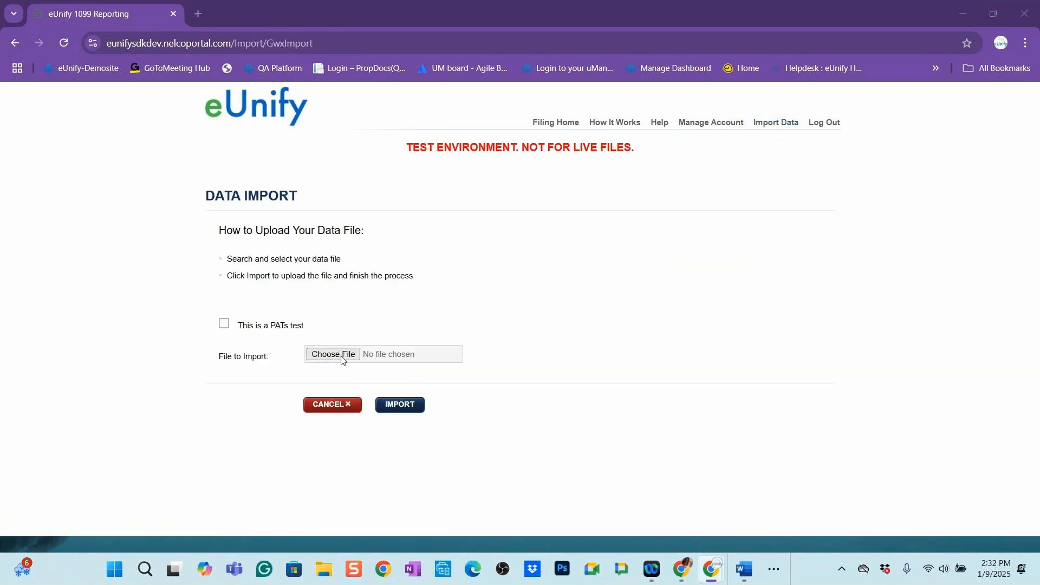
left_click(338, 357)
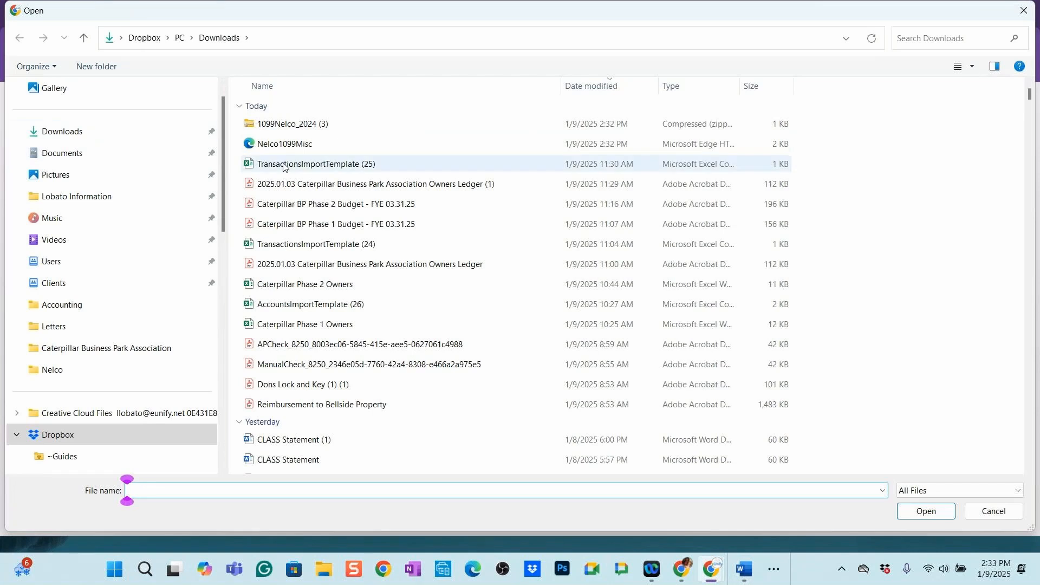
left_click(290, 143)
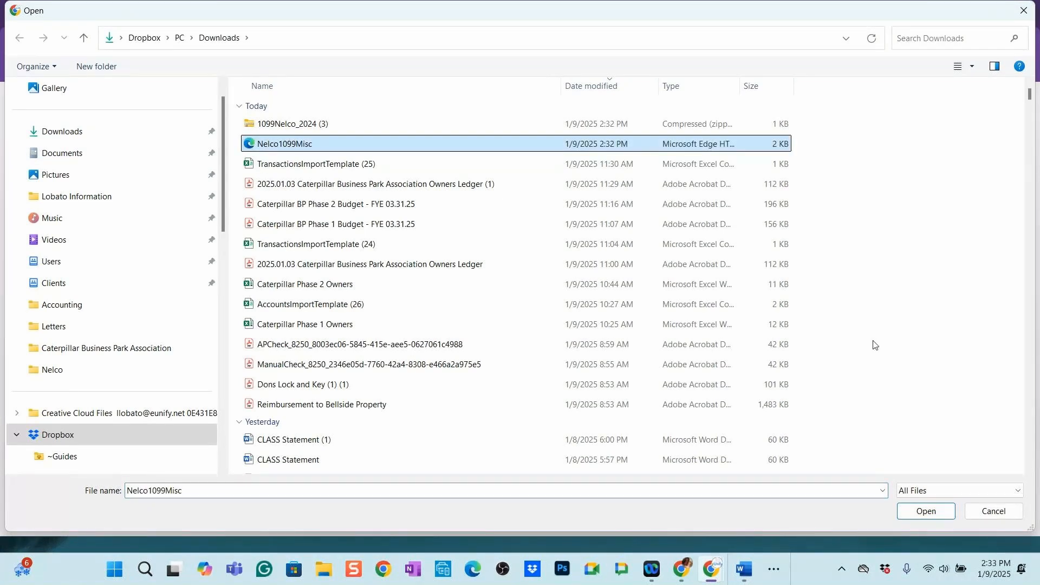
left_click(934, 511)
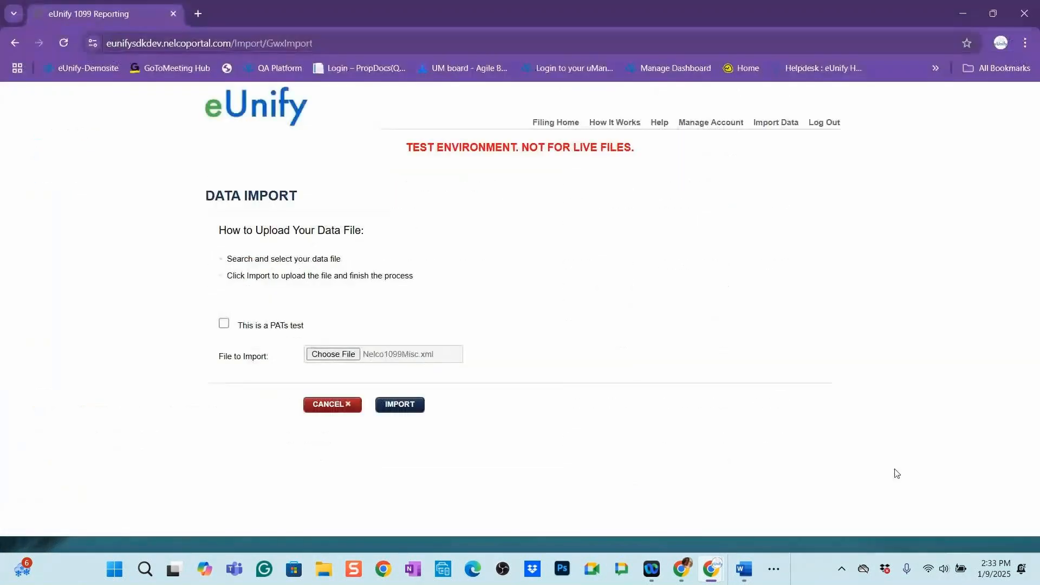
left_click(400, 407)
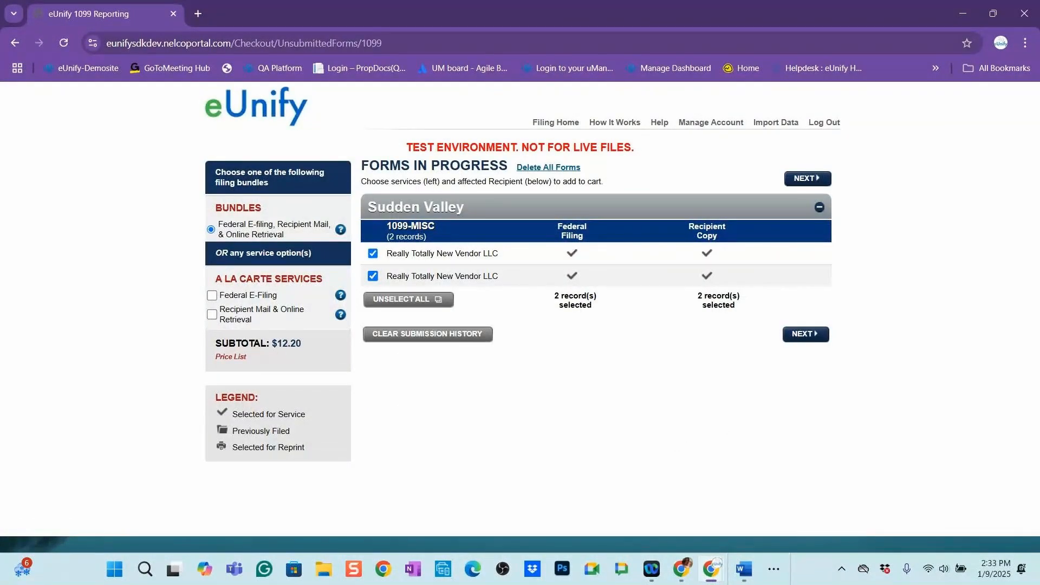
Choose the Federal E-Filing and Recipient Mail & Online Retrieval services for the 1099-MISC records and continue to the cart
key("alt+Tab")
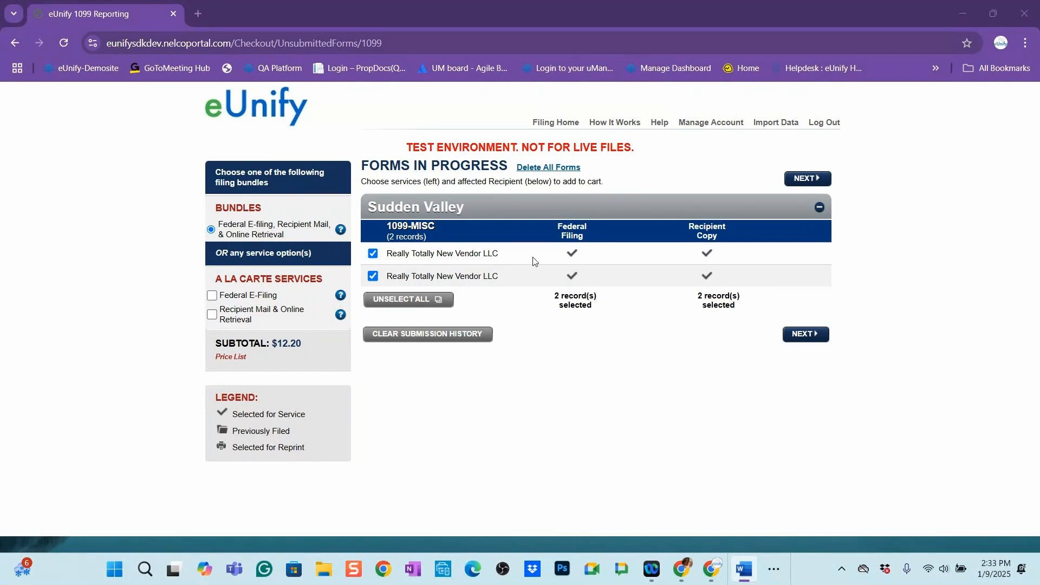
left_click(212, 296)
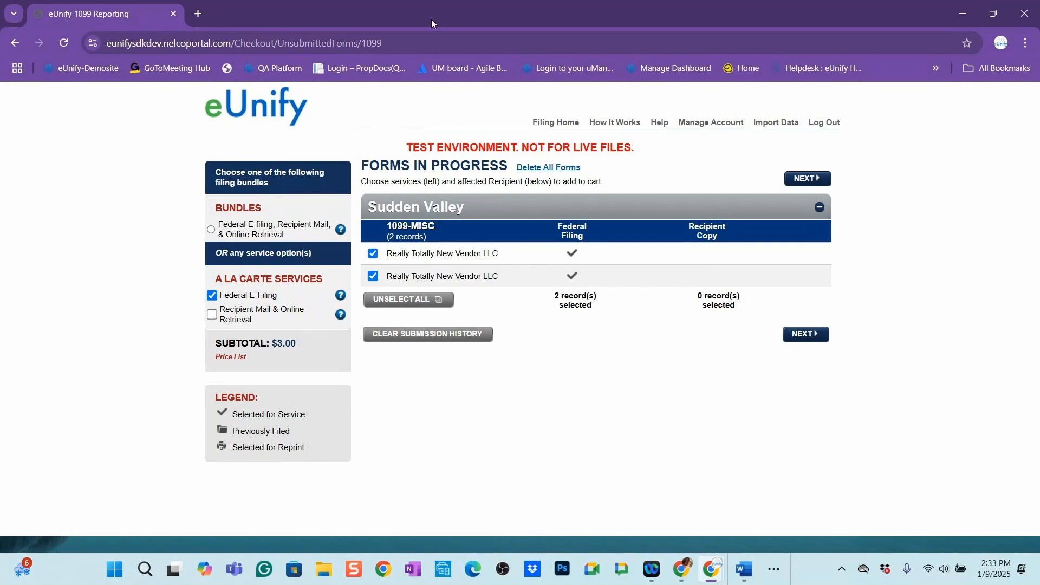
left_click(212, 316)
left_click(817, 340)
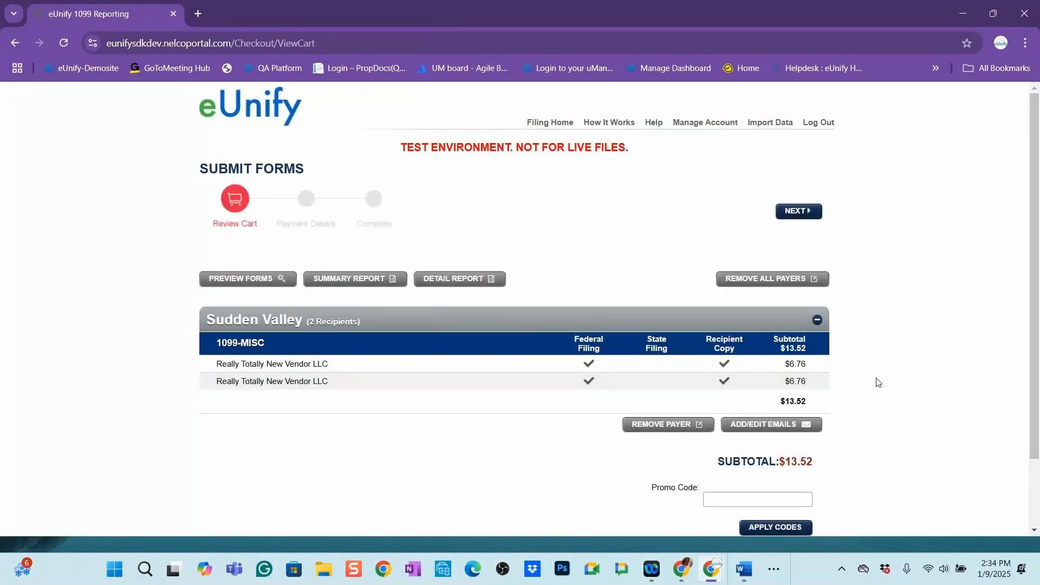
Preview the 1099-MISC forms from the cart as a PDF and close it after reviewing
scroll(884, 350, "down", 2)
scroll(893, 350, "up", 2)
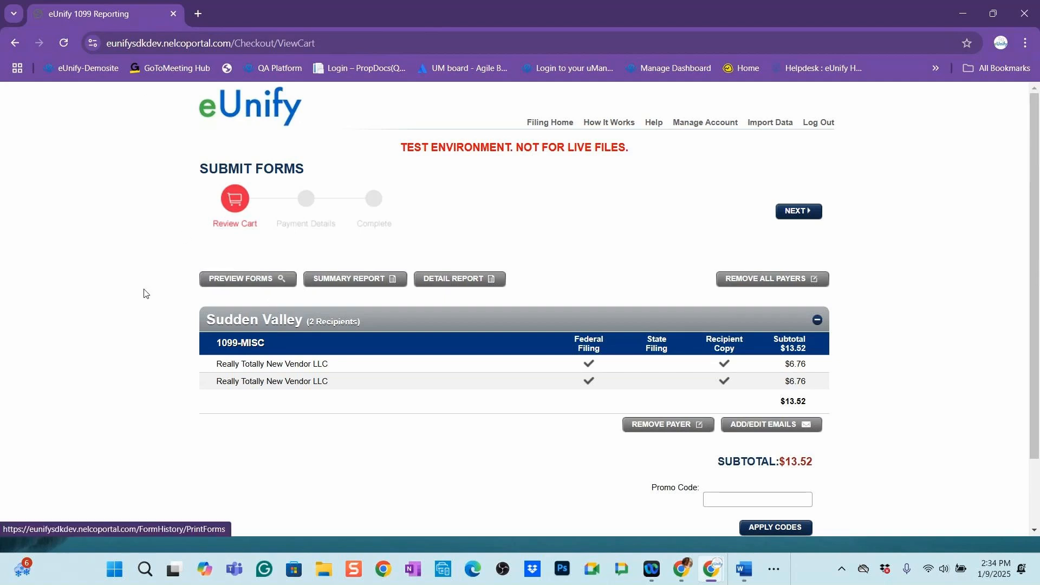
left_click(241, 282)
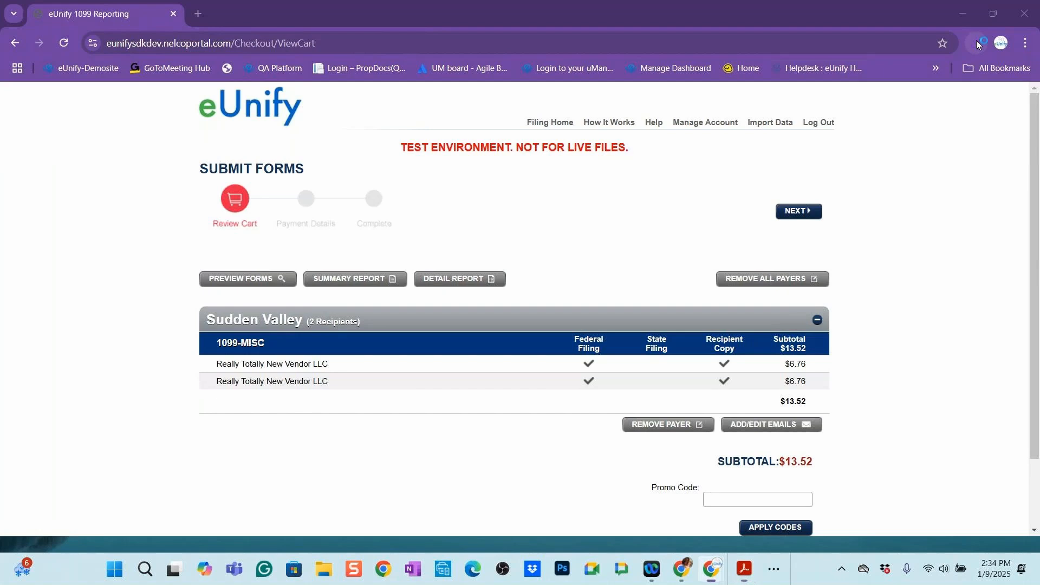
left_click(976, 42)
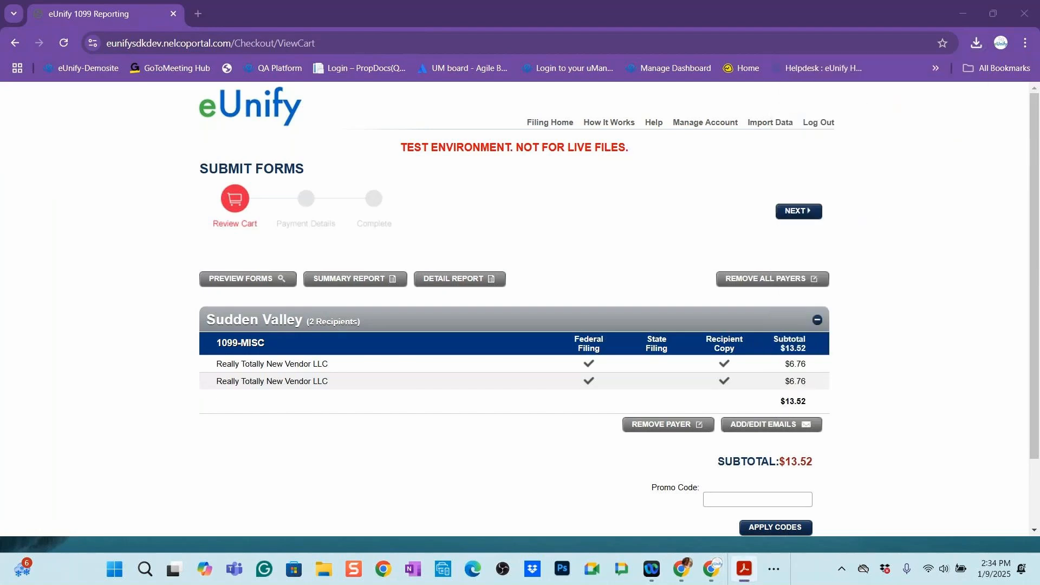
left_click_drag(1039, 230, 609, 116)
left_click(912, 116)
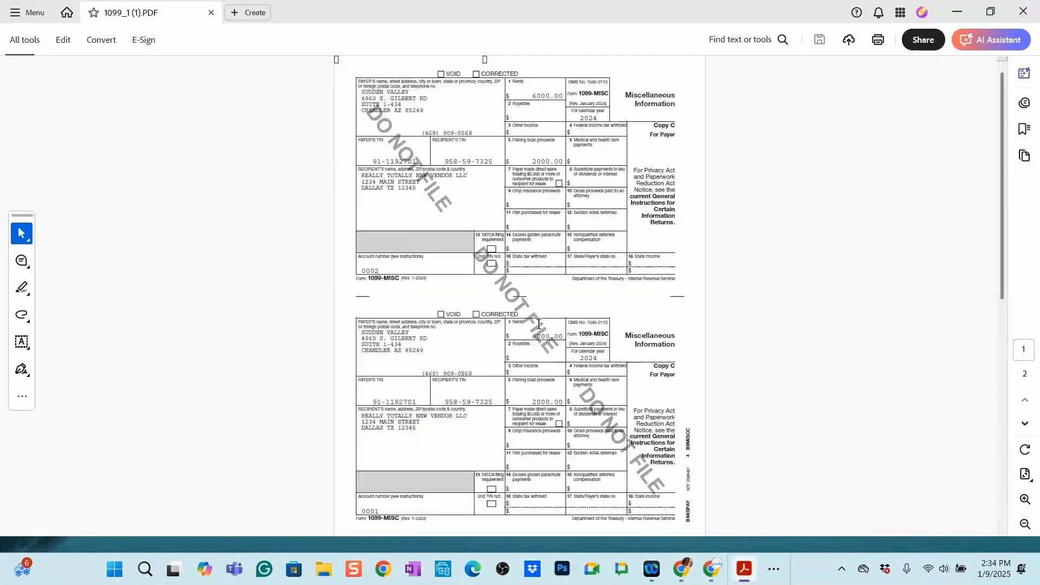
scroll(446, 330, "down", 5)
scroll(445, 331, "up", 5)
key("alt+F4")
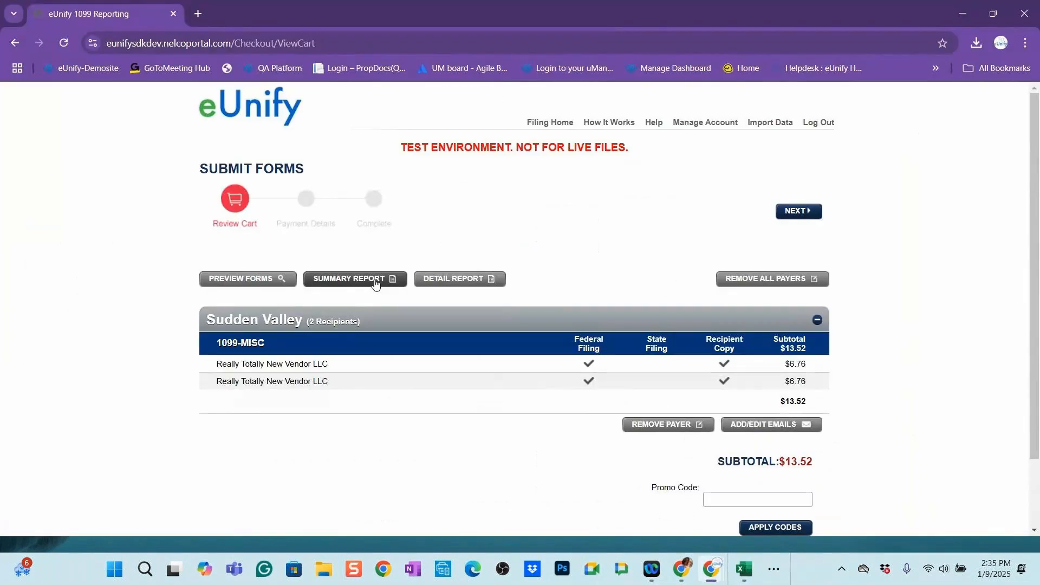
Open the cart's Summary Report PDF to review the reported 1099-MISC totals
left_click(375, 279)
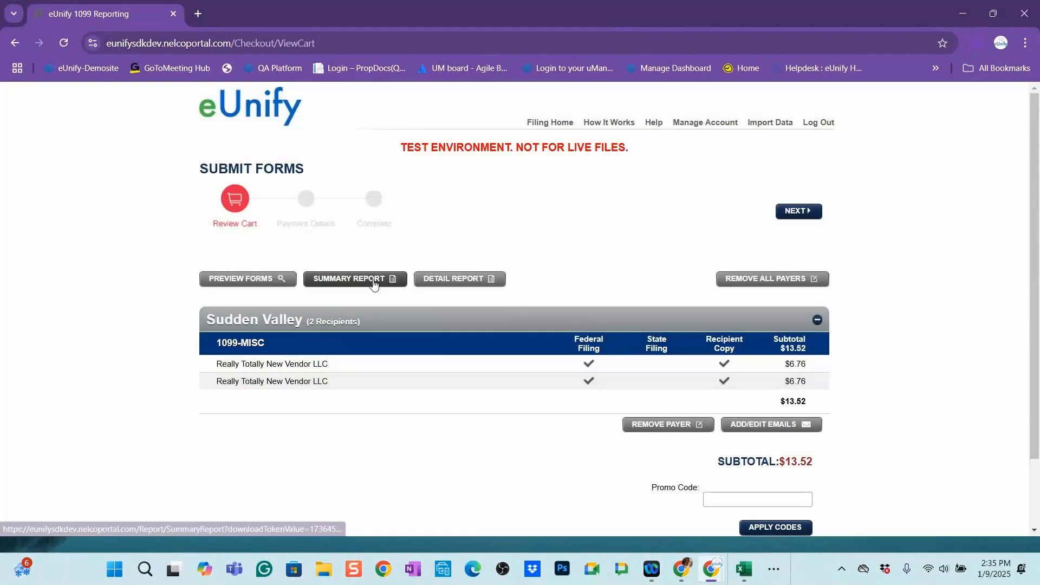
left_click(868, 95)
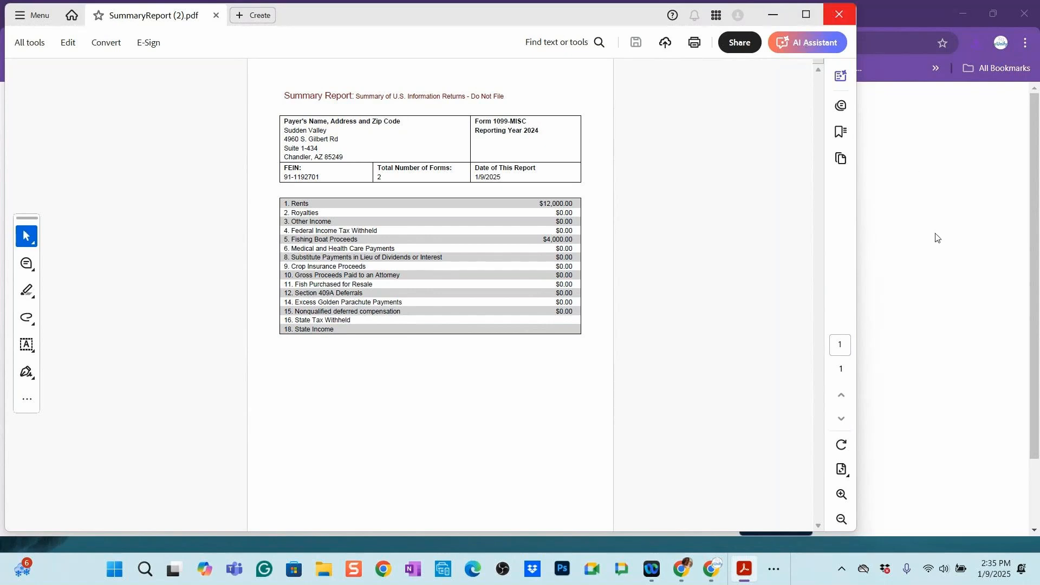
left_click(489, 285)
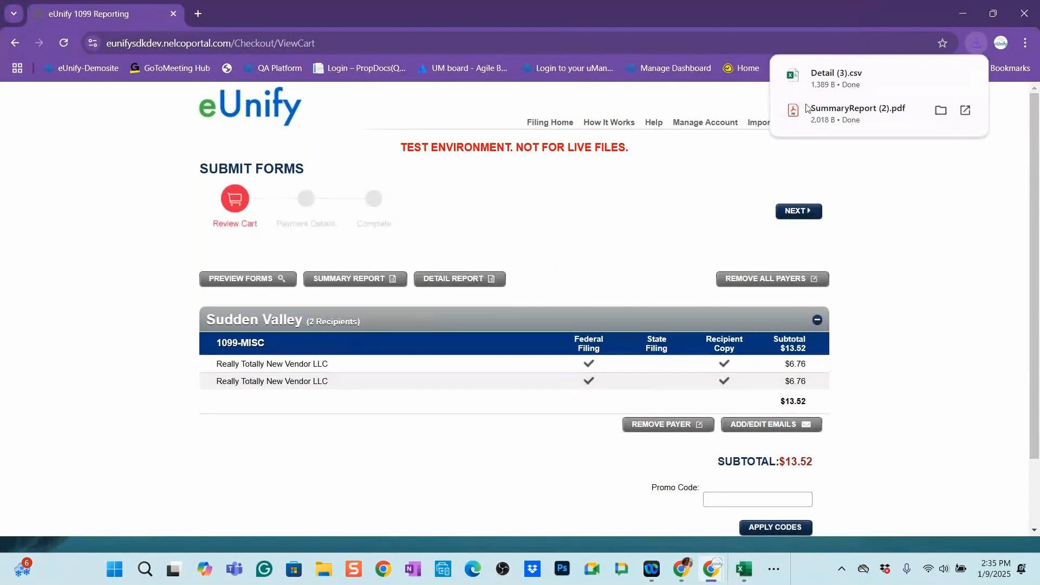
Open the downloaded Detail CSV and review its payer details and box amount columns
left_click(835, 78)
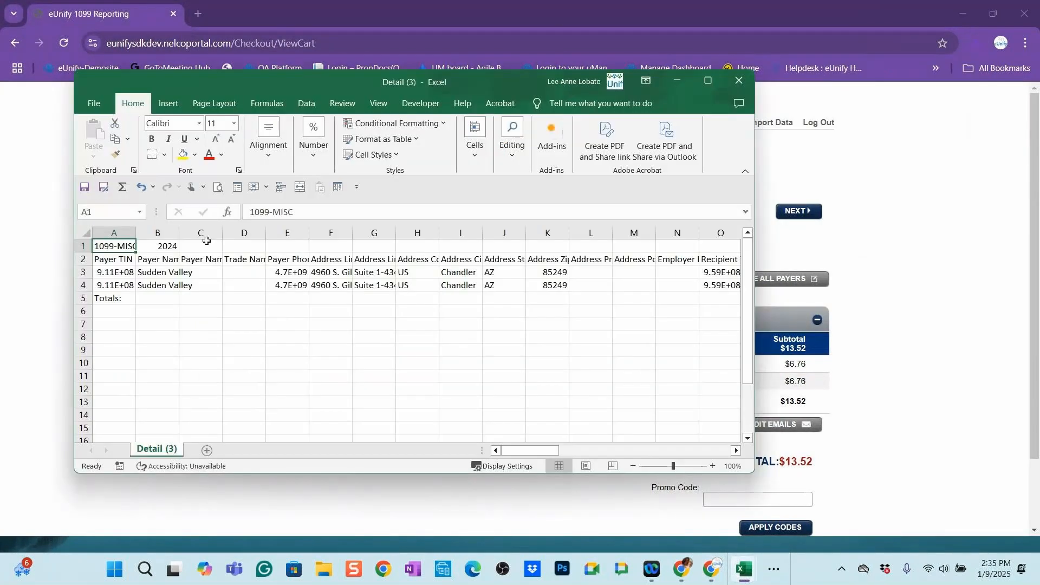
double_click(137, 229)
left_click_drag(515, 450, 655, 446)
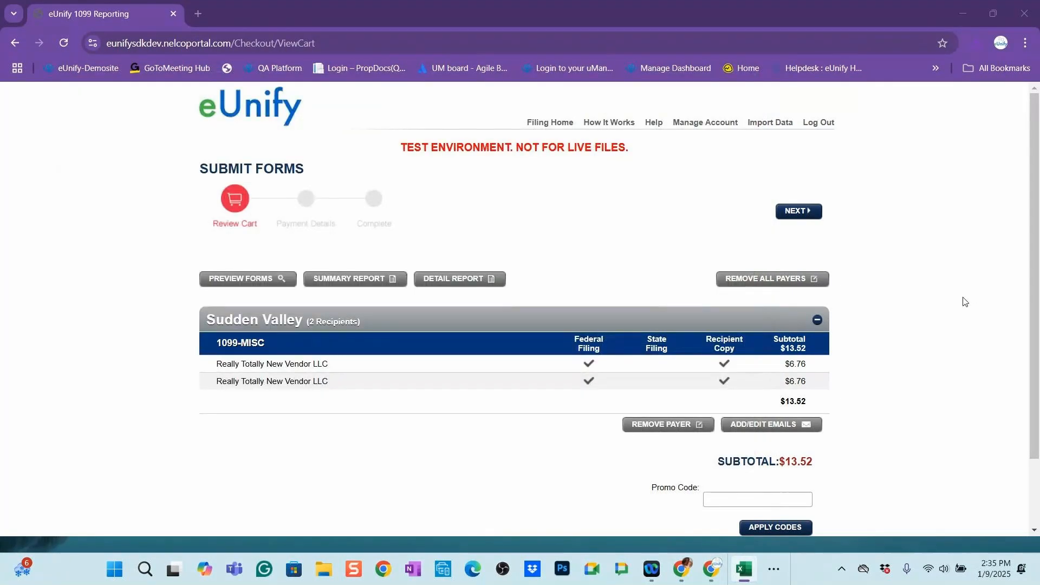
scroll(965, 302, "down", 1)
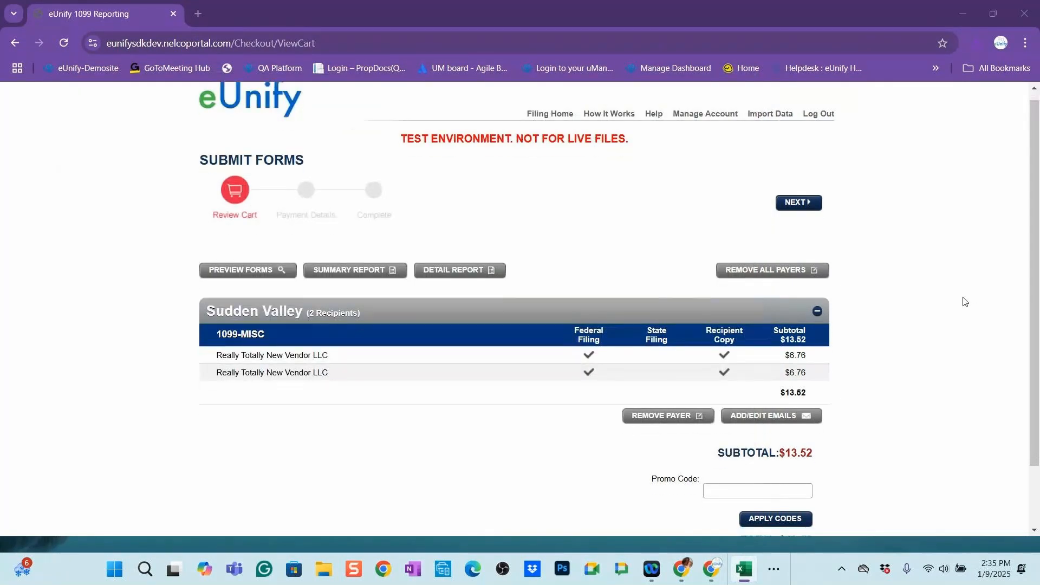
Continue from the cart to payment and pay and submit the 1099-MISC filing with the saved Visa card
scroll(964, 300, "down", 1)
scroll(963, 301, "up", 1)
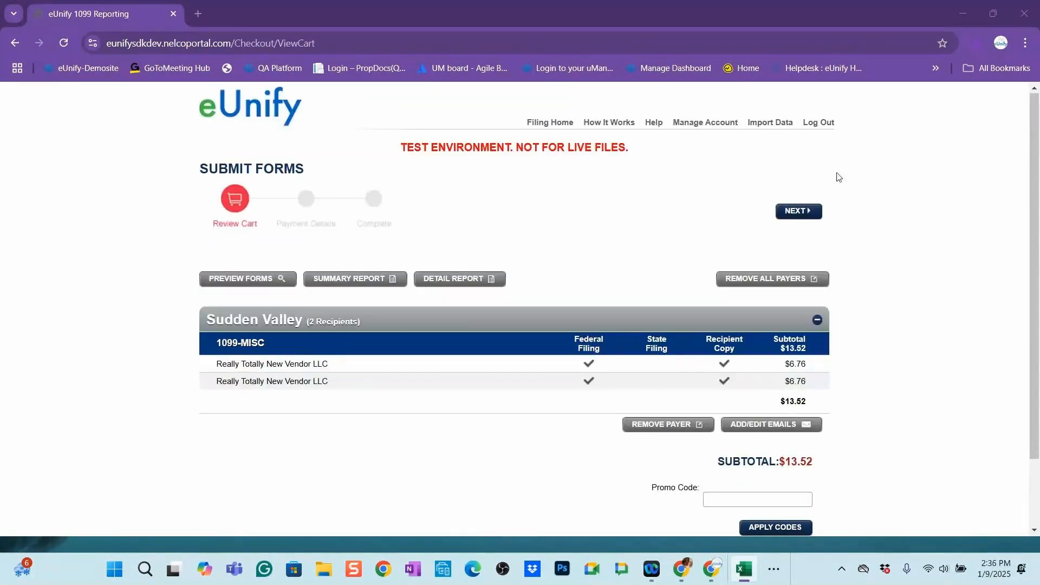
scroll(291, 471, "down", 2)
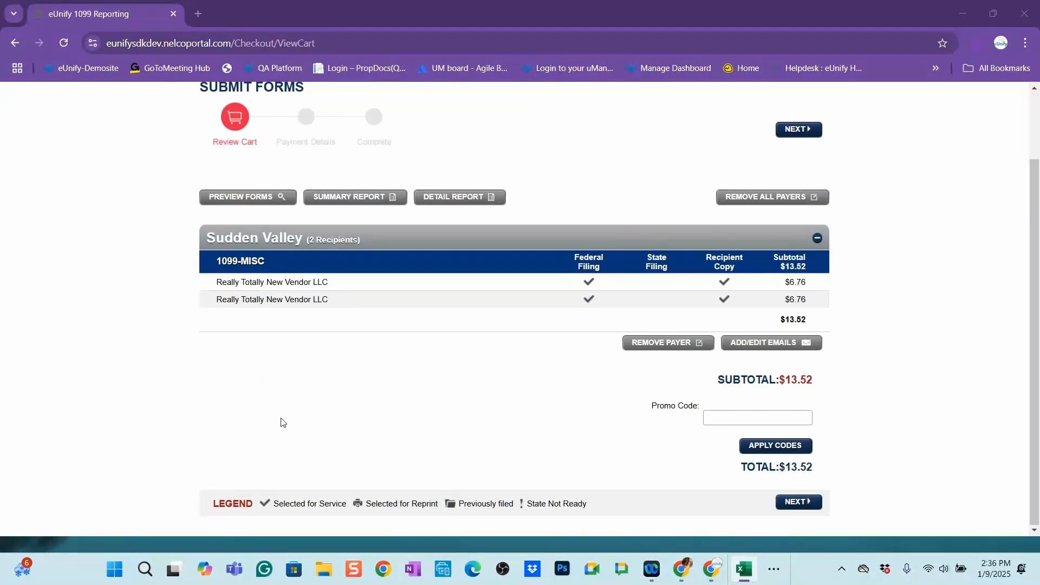
scroll(812, 344, "up", 1)
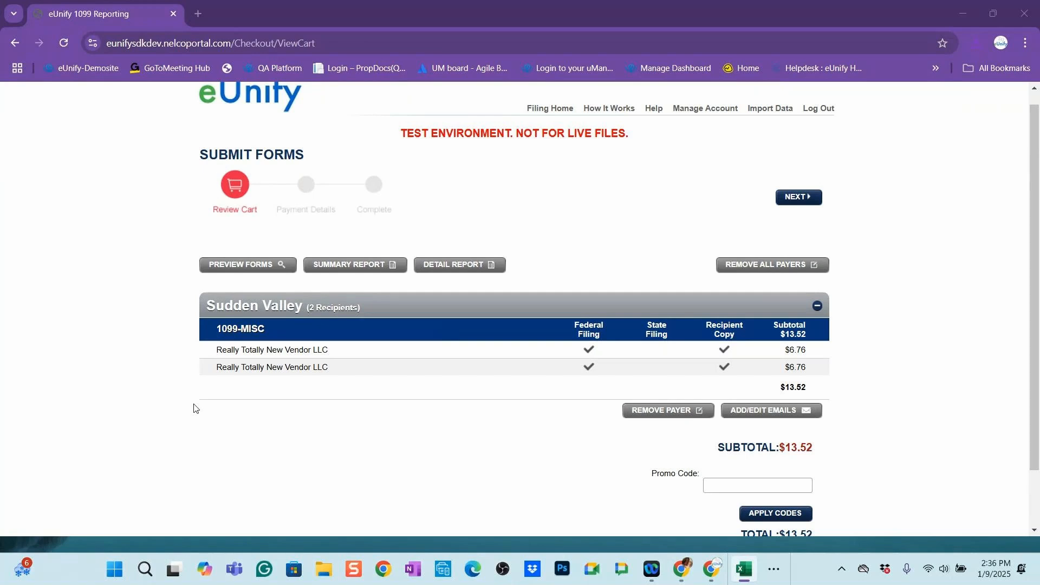
scroll(843, 332, "down", 1)
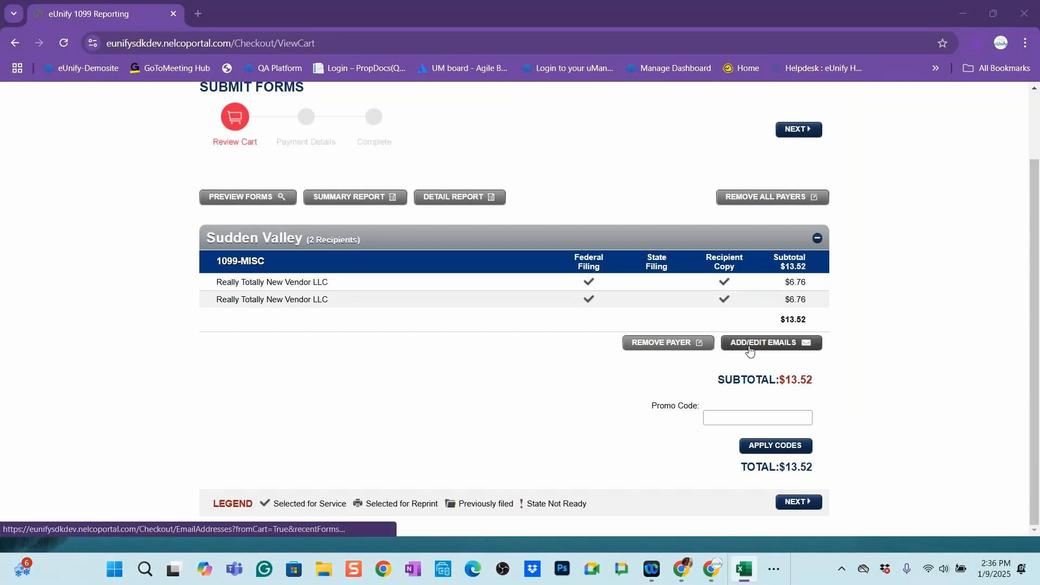
left_click(806, 504)
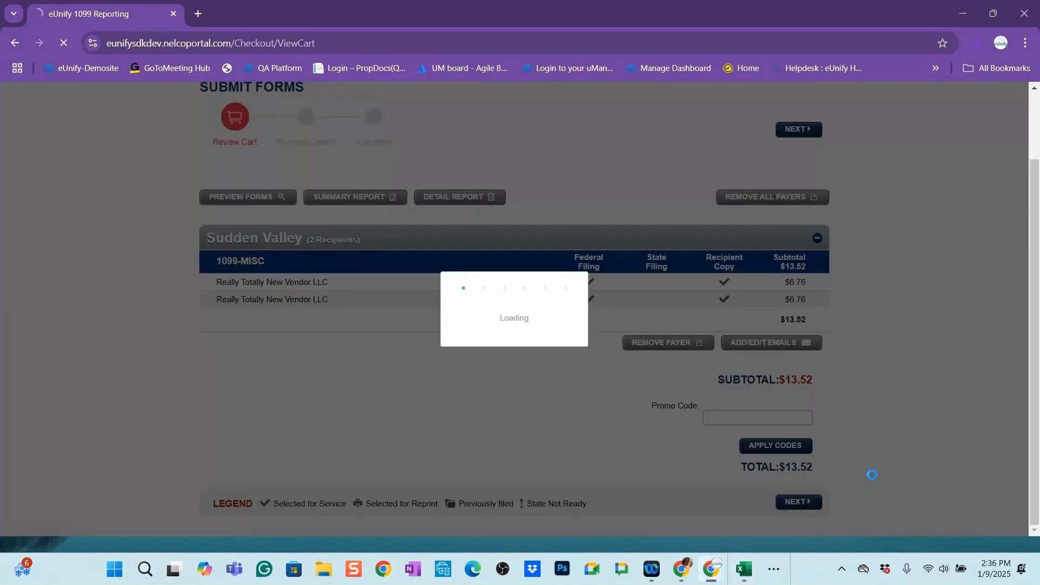
scroll(544, 387, "down", 1)
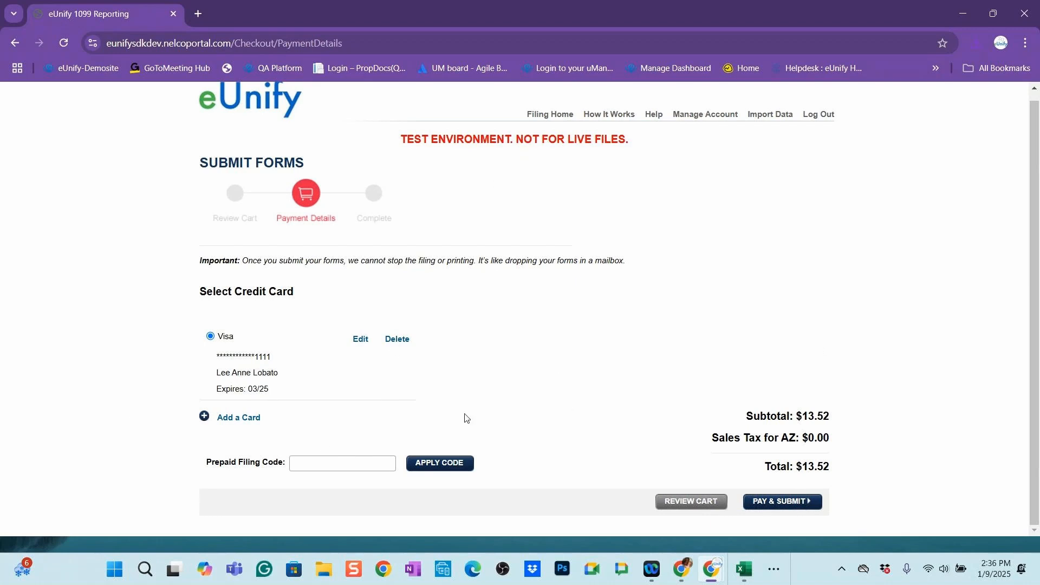
left_click(804, 502)
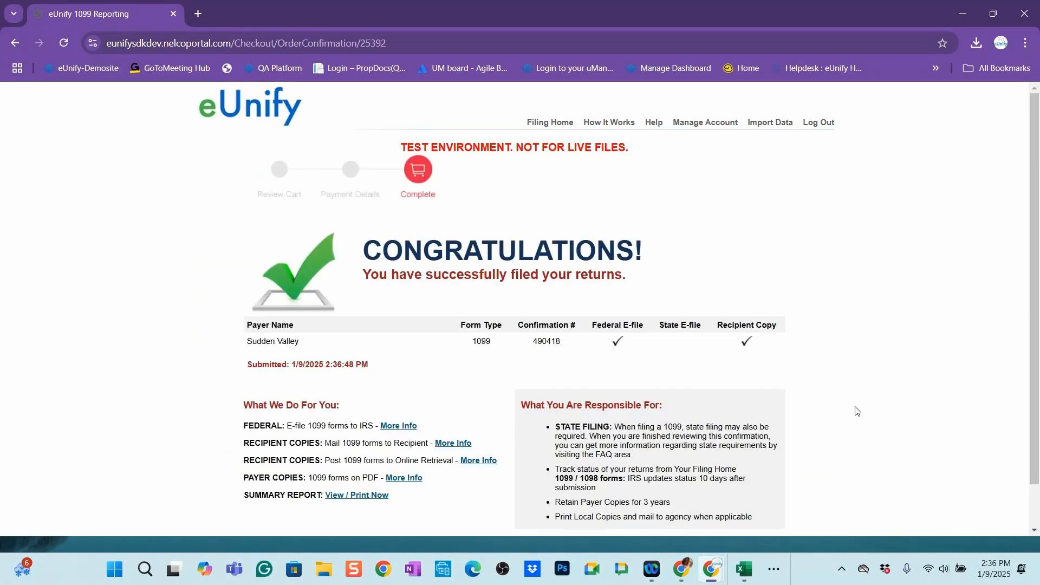
Open Form Filing History from Filing Home and look over the filings listed by year
scroll(865, 410, "down", 1)
scroll(865, 401, "up", 1)
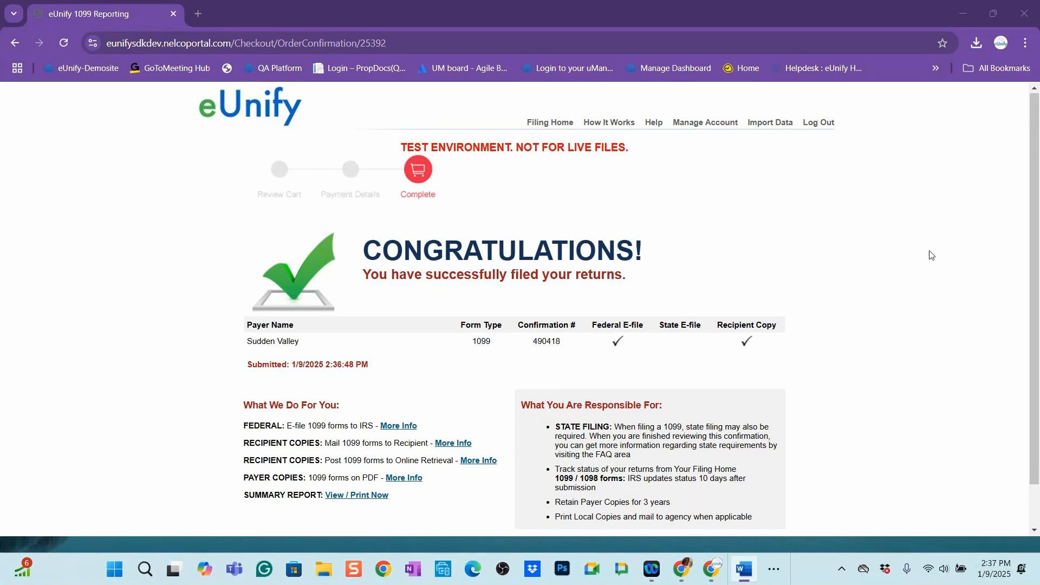
left_click(560, 126)
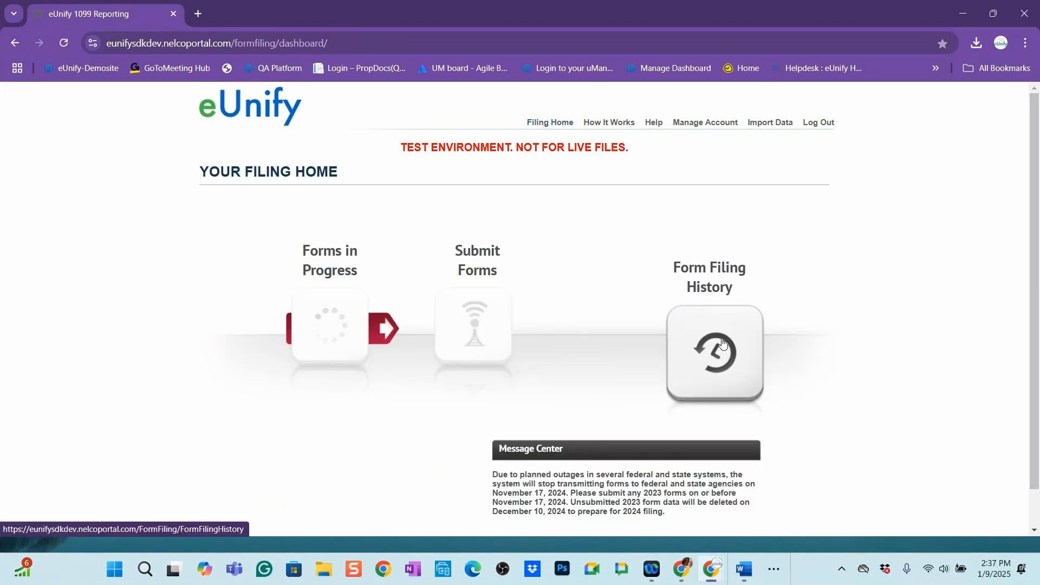
left_click(694, 325)
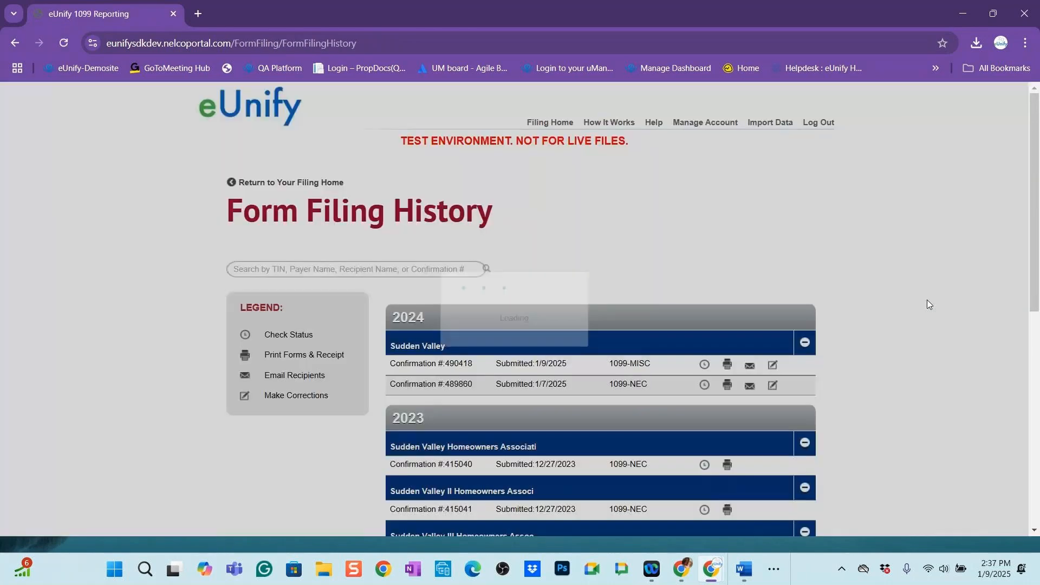
scroll(927, 300, "down", 3)
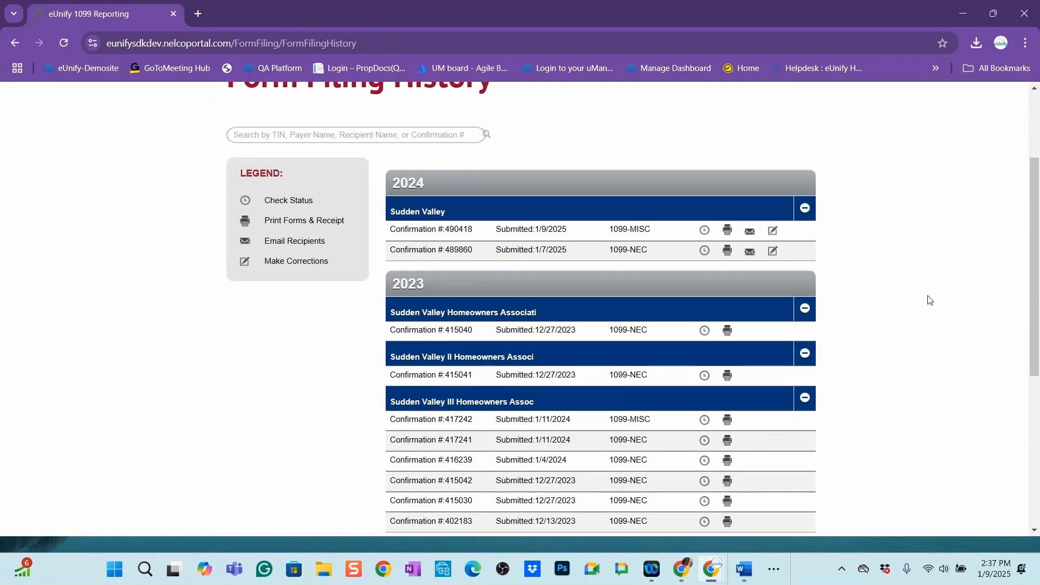
scroll(928, 297, "up", 3)
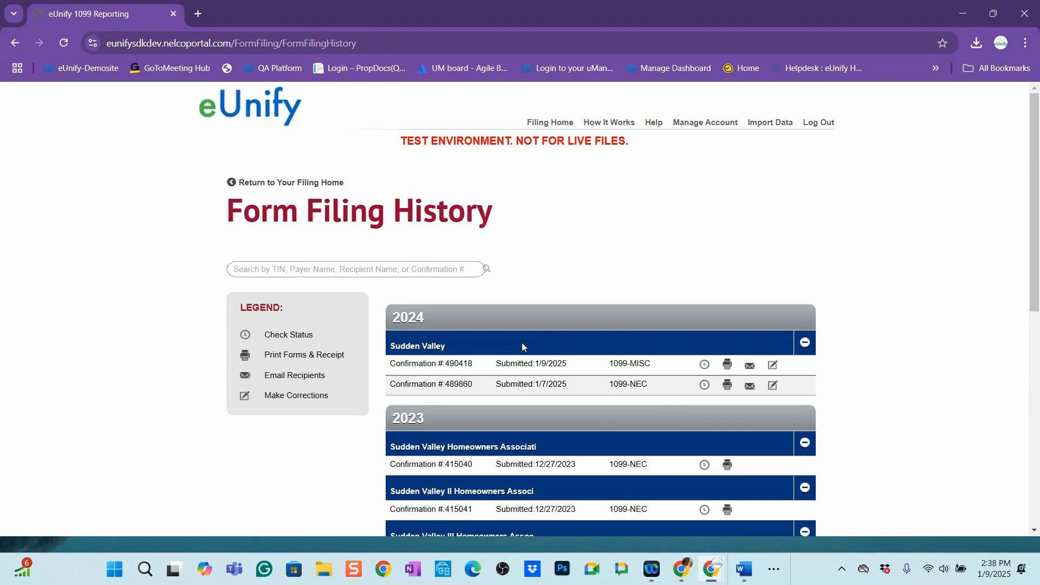
scroll(480, 451, "down", 5)
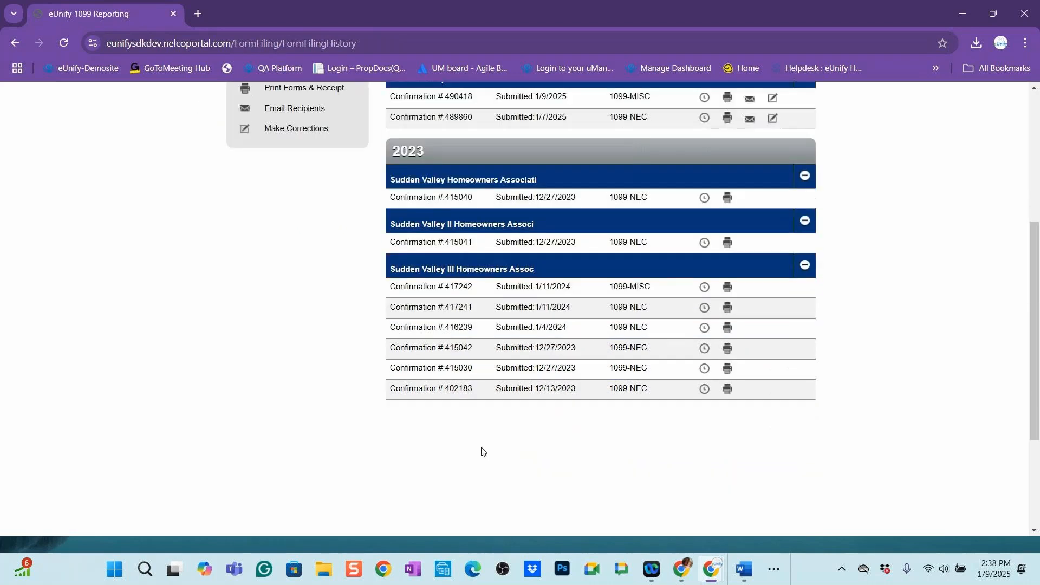
scroll(488, 421, "up", 5)
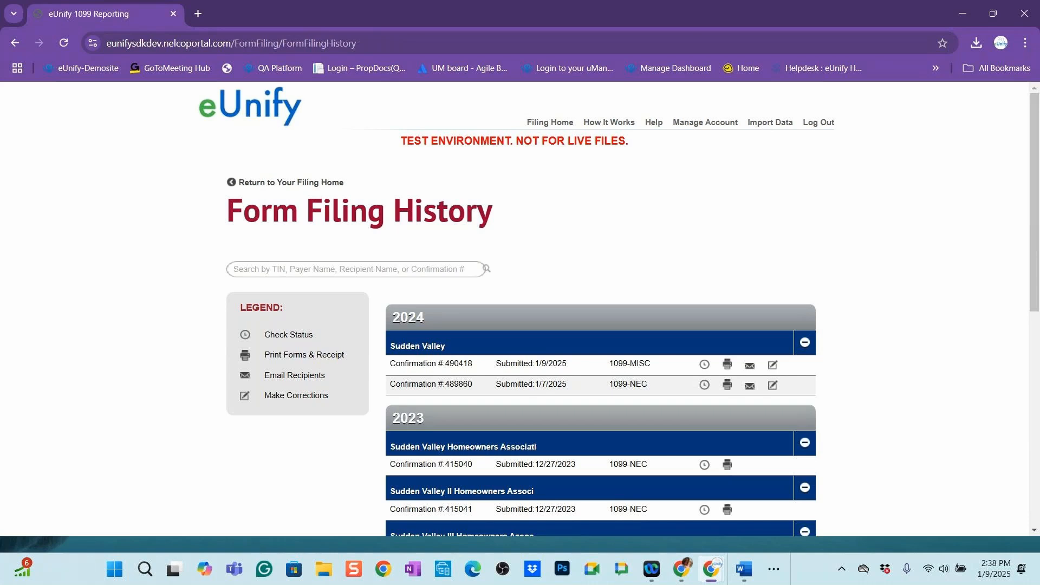
Check the status of the 1099-MISC filing 490418 and return to Form Filing History
left_click(704, 367)
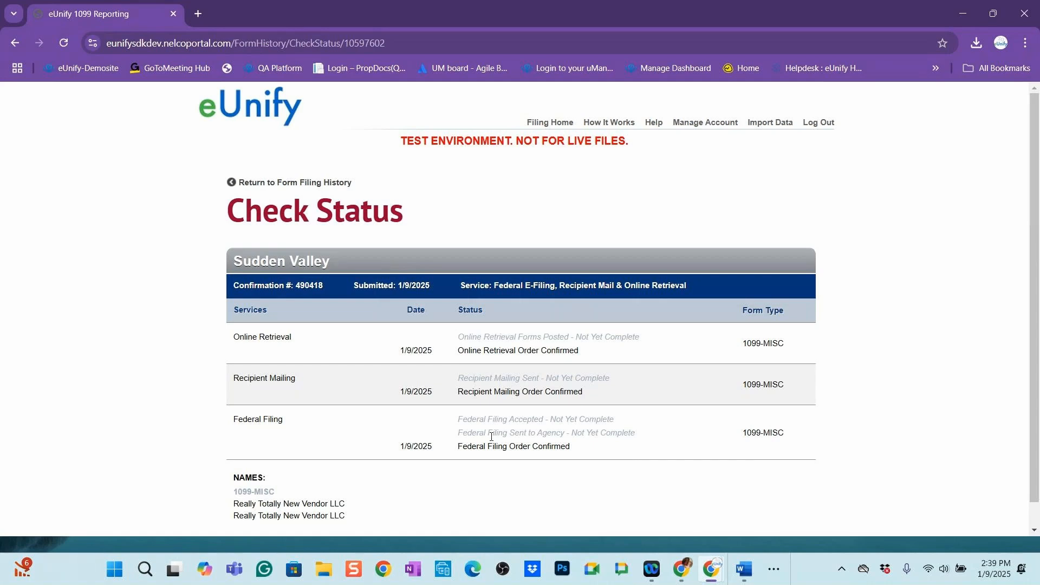
left_click(16, 44)
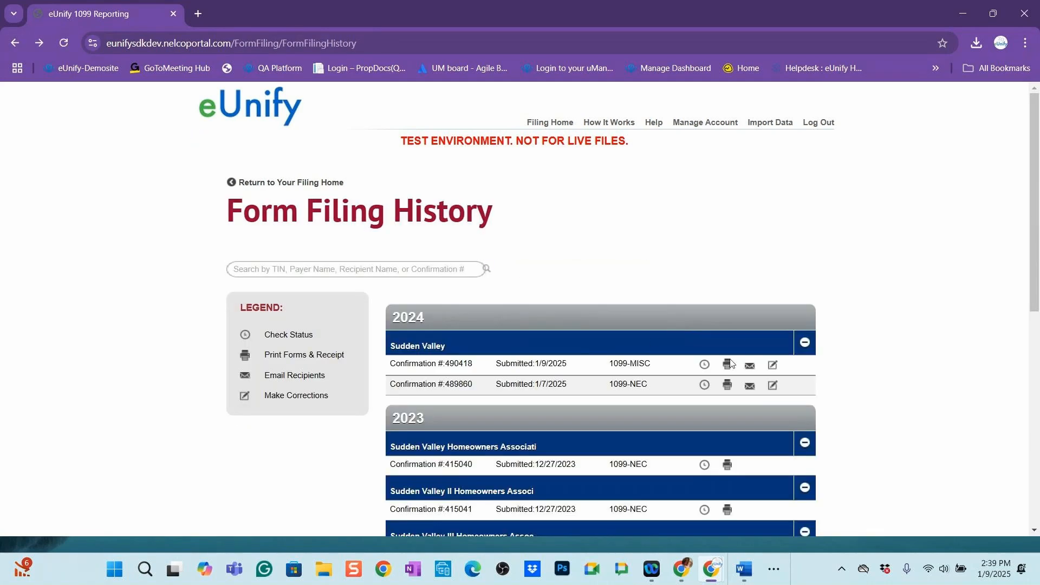
Download the Detail Report CSV for both 1099-MISC recipients from Print Forms & Receipt and open it
left_click(729, 364)
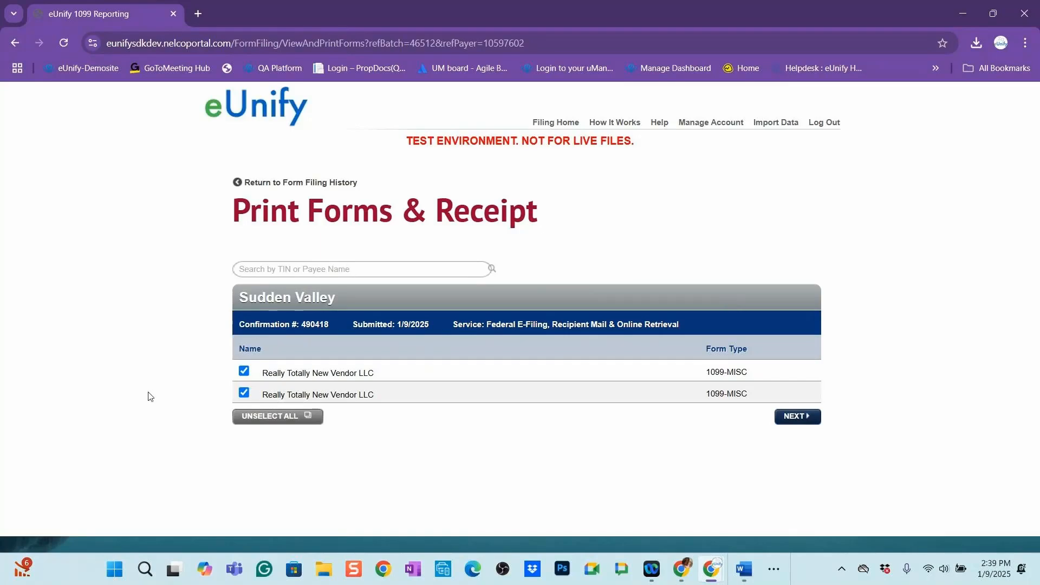
left_click(795, 416)
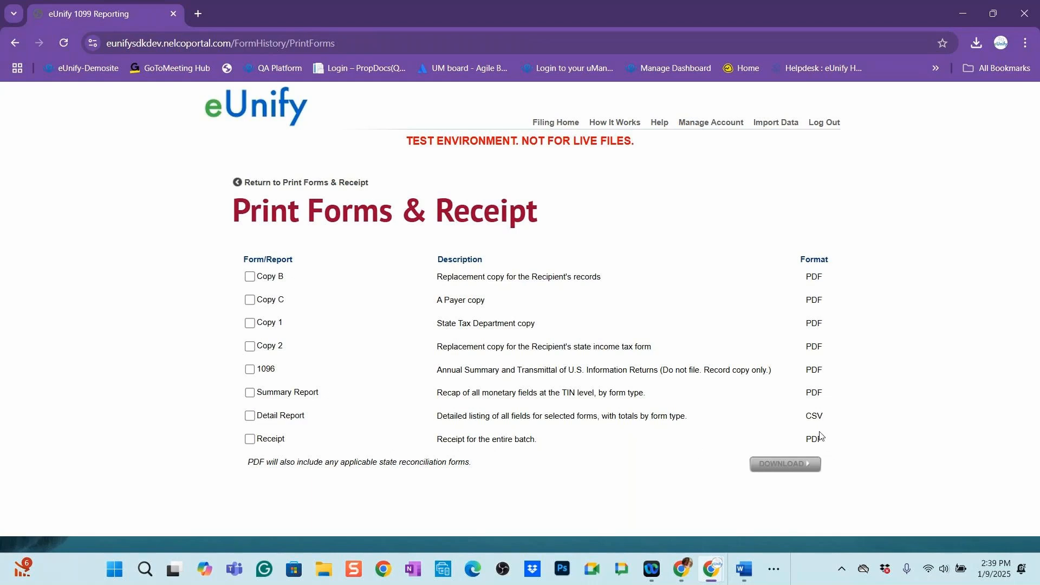
left_click(255, 417)
left_click(758, 464)
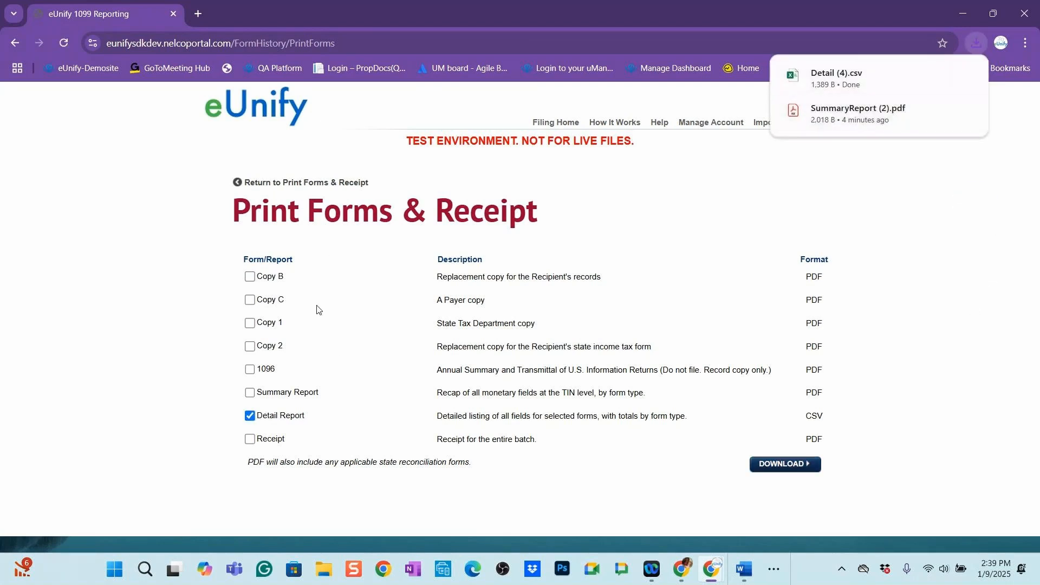
left_click(834, 84)
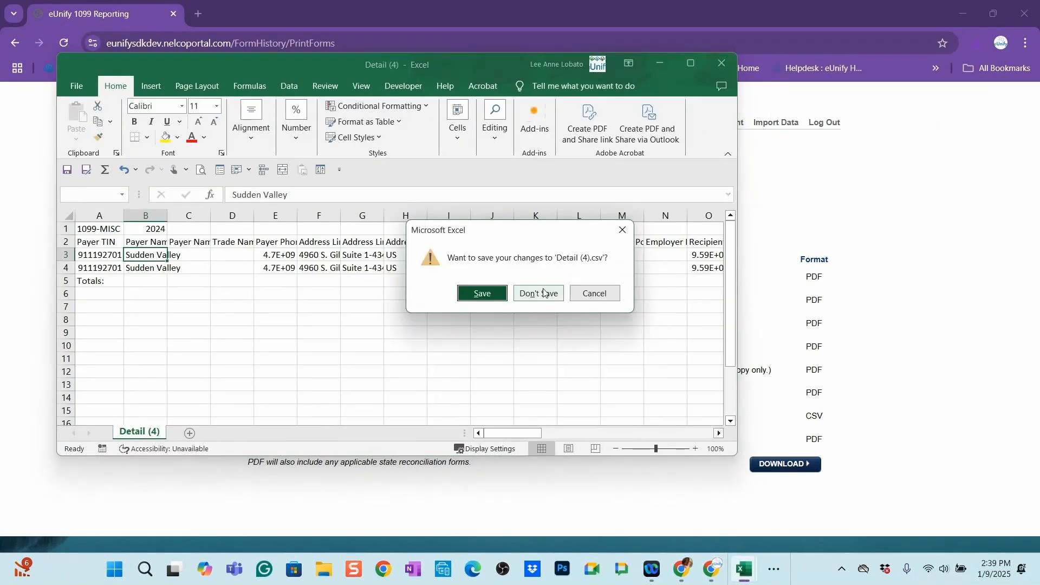
left_click(543, 293)
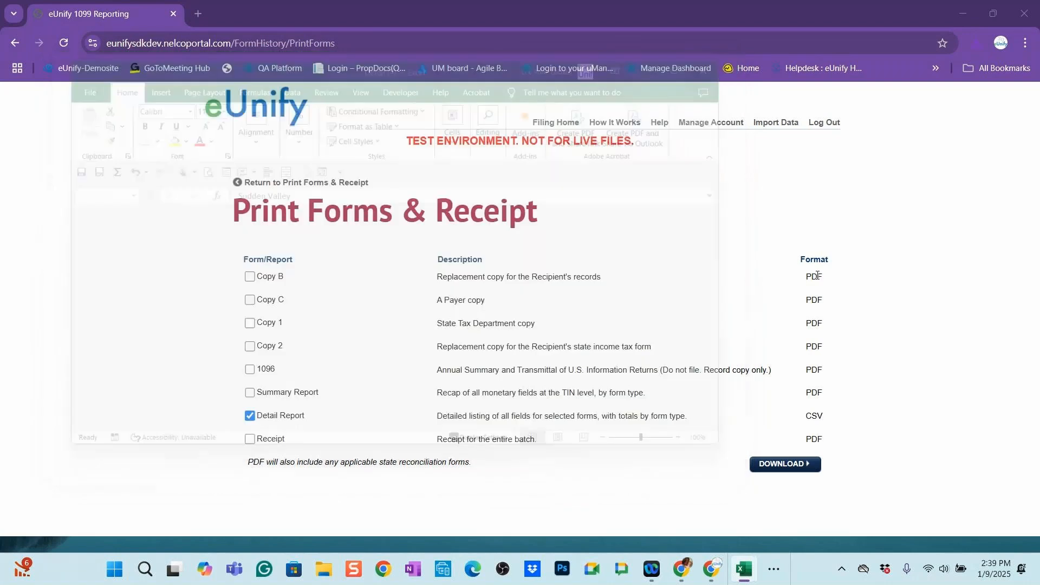
left_click(250, 417)
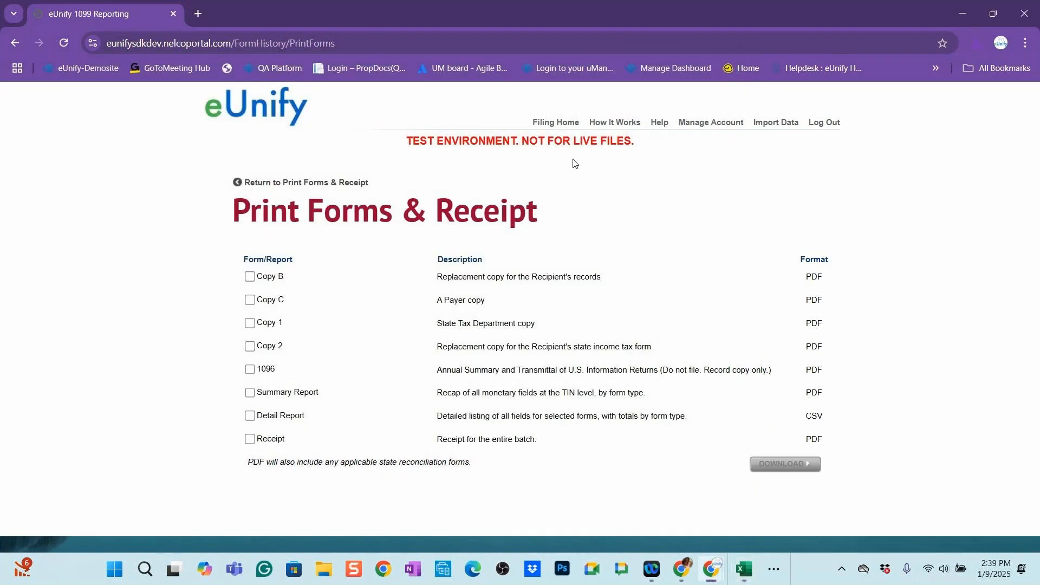
Return to Form Filing History via Filing Home and open Email Recipients for the 1099-MISC filing
left_click(570, 120)
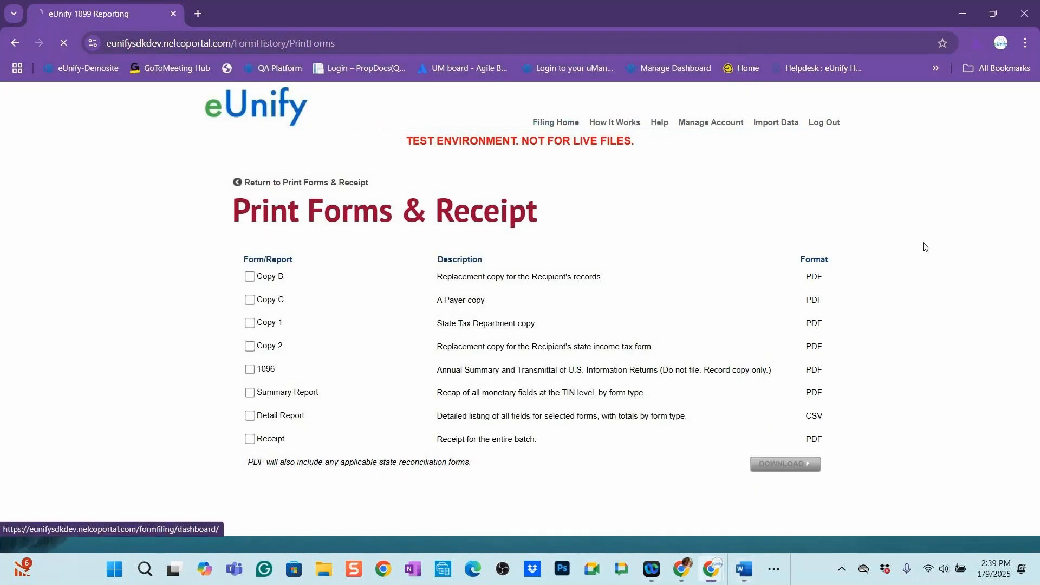
left_click(718, 319)
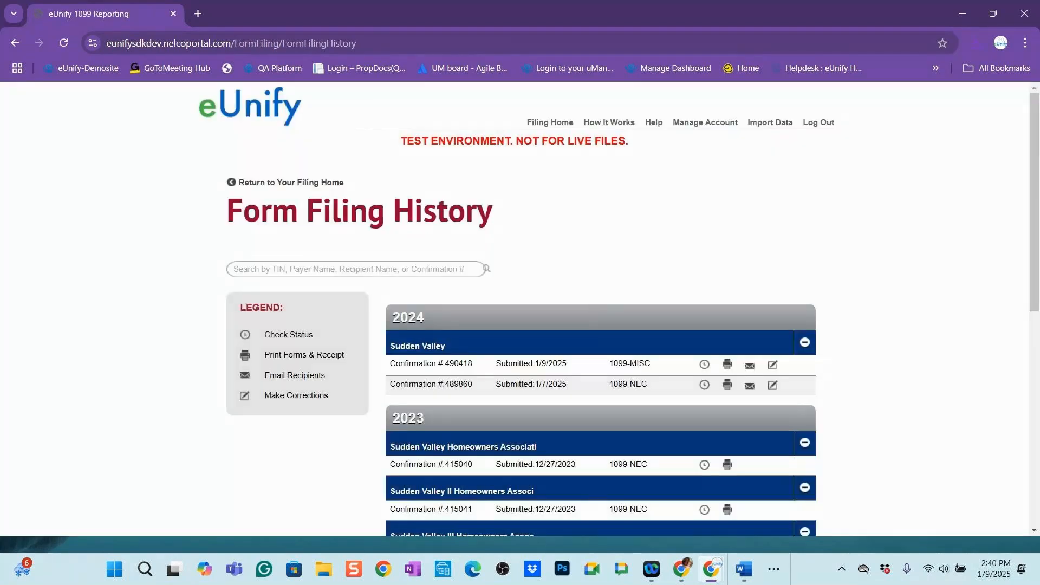
left_click(753, 372)
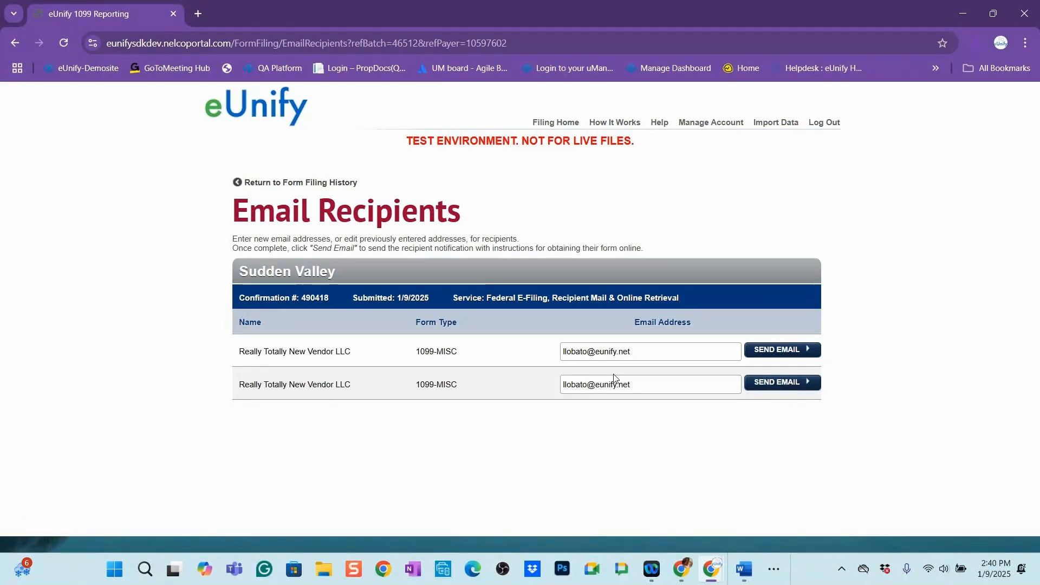
Go back to Form Filing History and open Make Corrections for the 1099-MISC filing to review the correction types
left_click(555, 122)
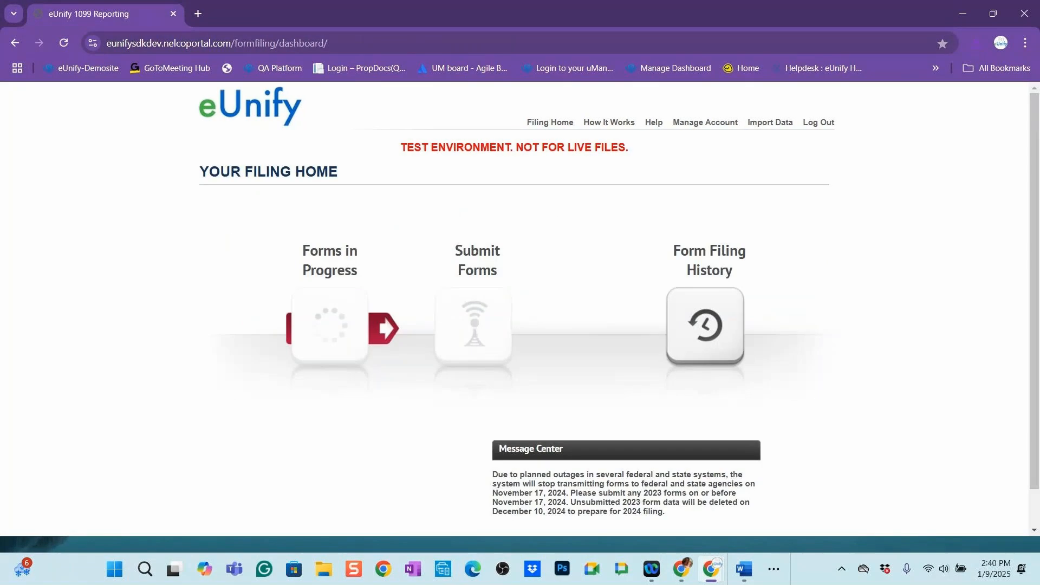
left_click(711, 338)
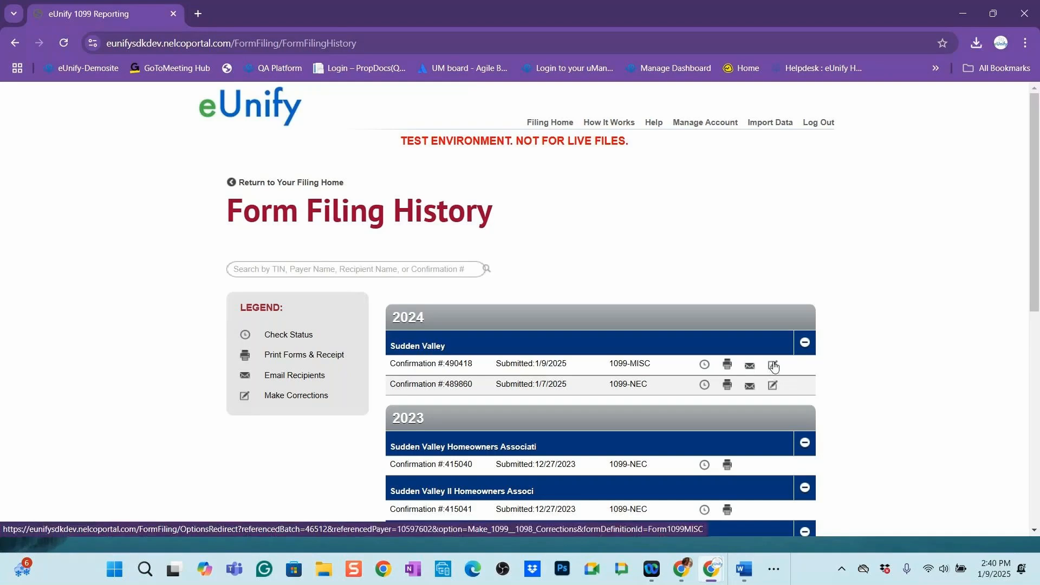
left_click(774, 367)
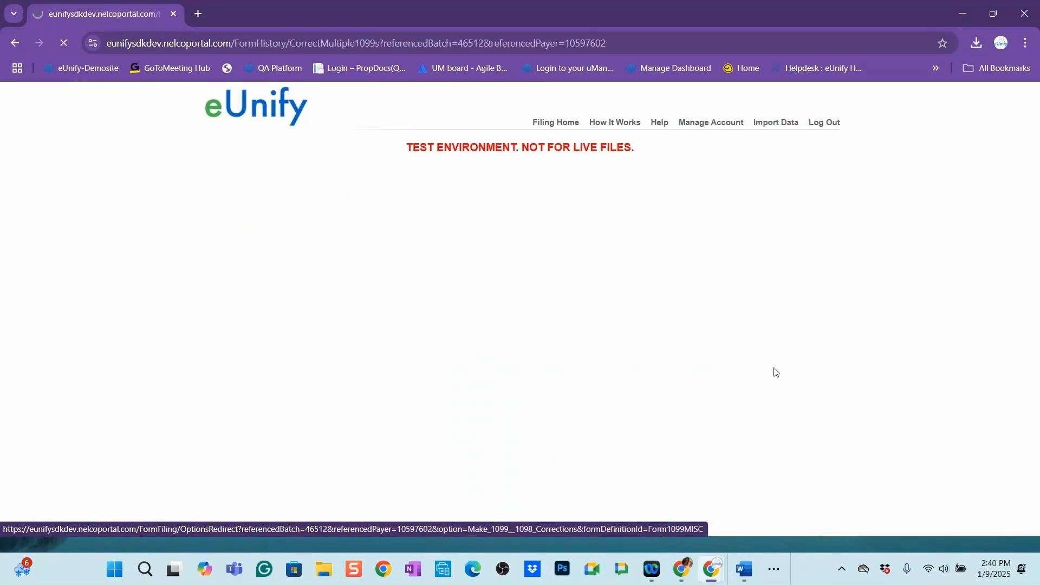
scroll(84, 347, "down", 5)
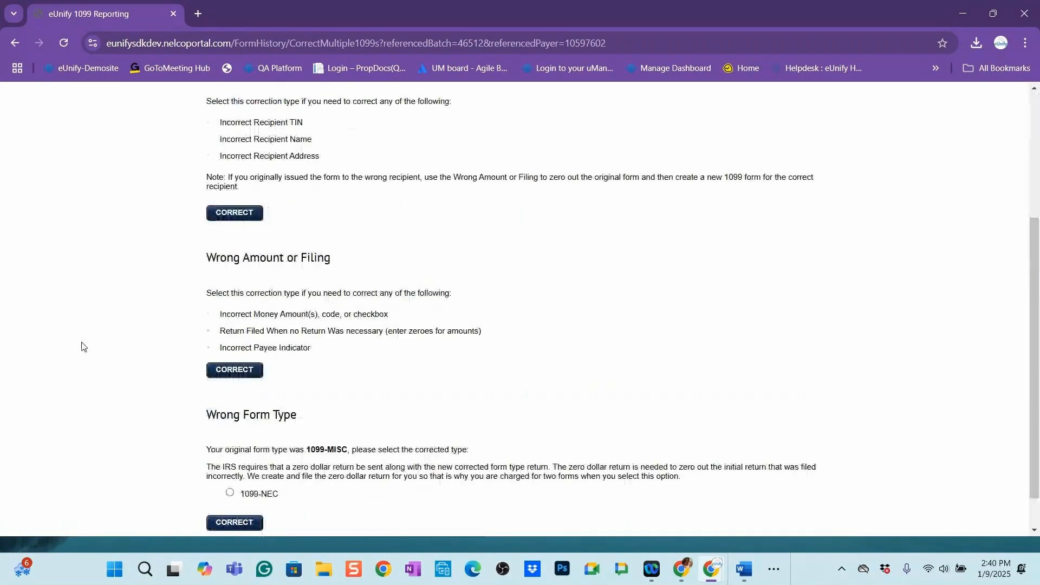
scroll(472, 358, "up", 4)
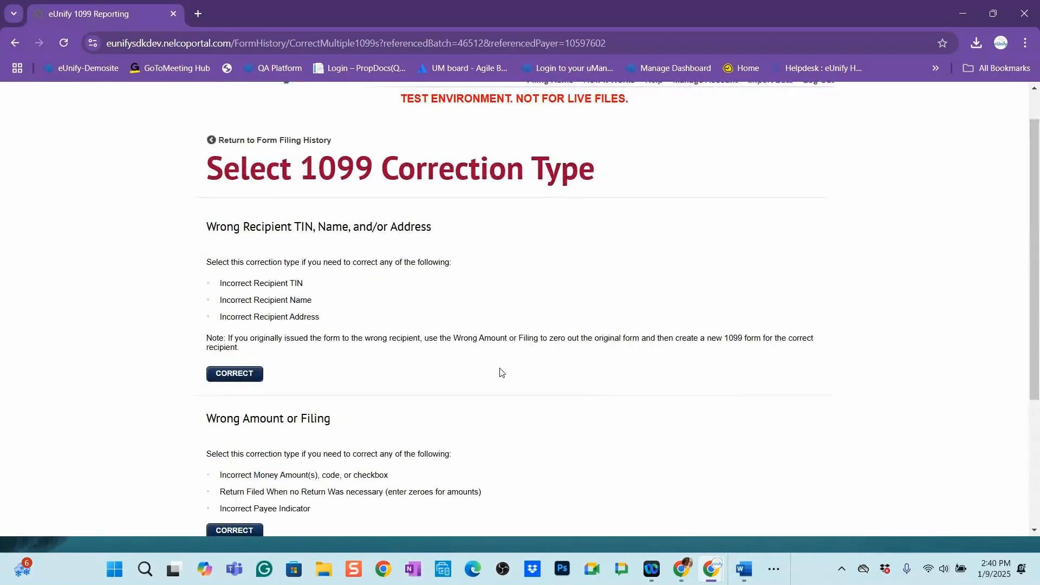
scroll(504, 231, "down", 4)
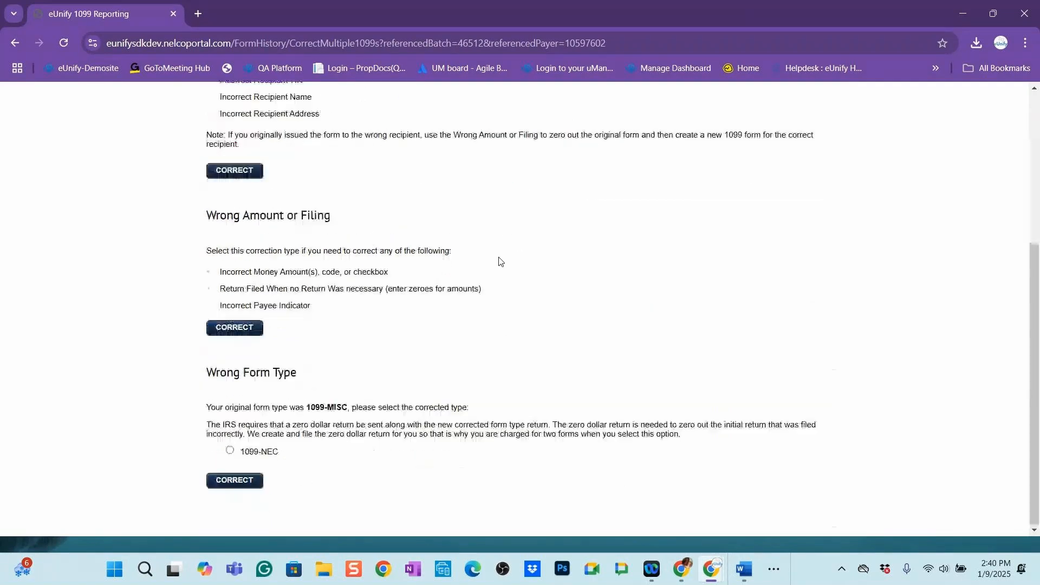
scroll(499, 261, "up", 5)
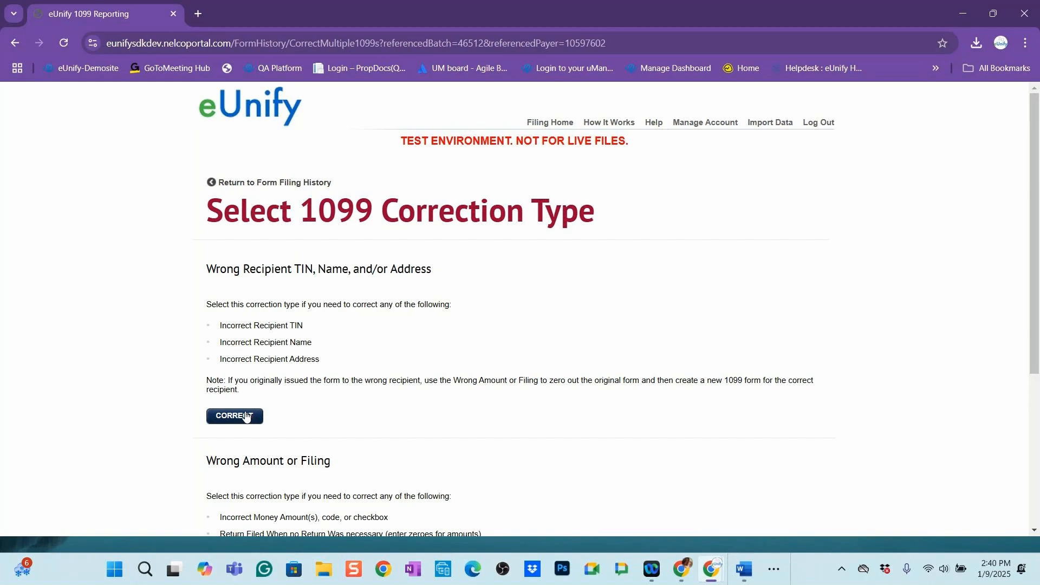
scroll(562, 349, "down", 4)
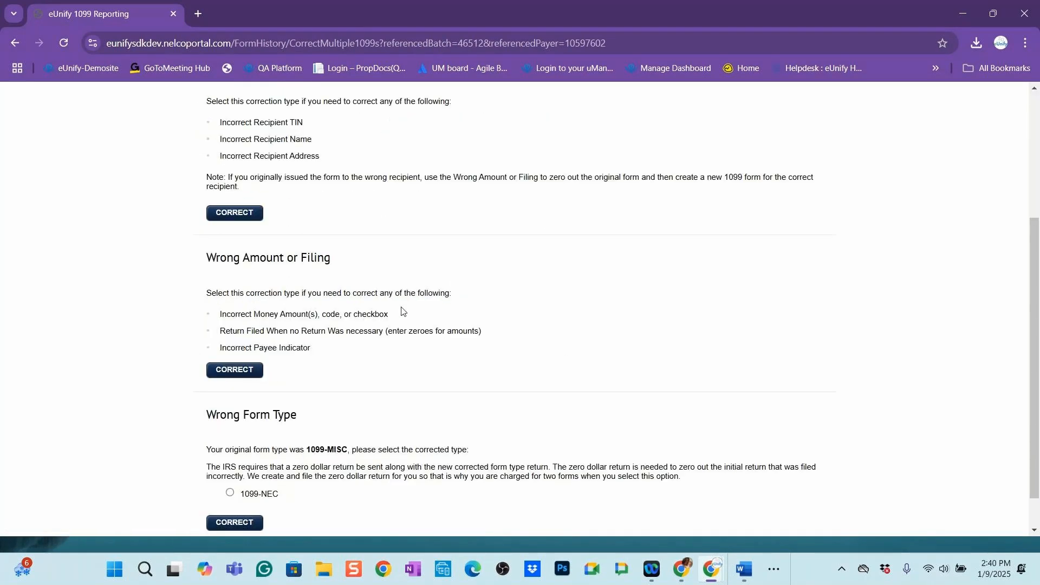
scroll(643, 329, "down", 1)
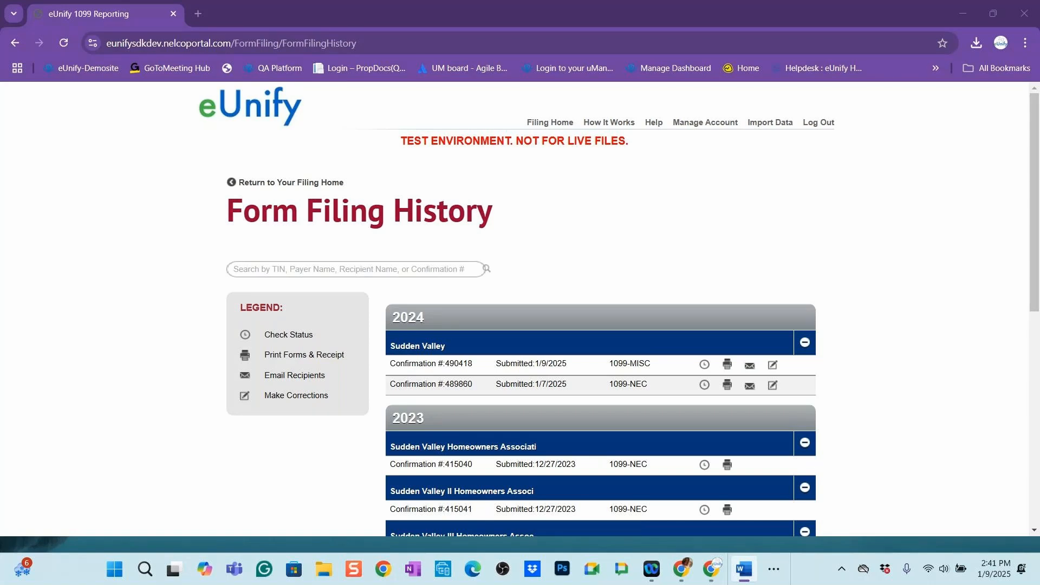
key("alt+Tab")
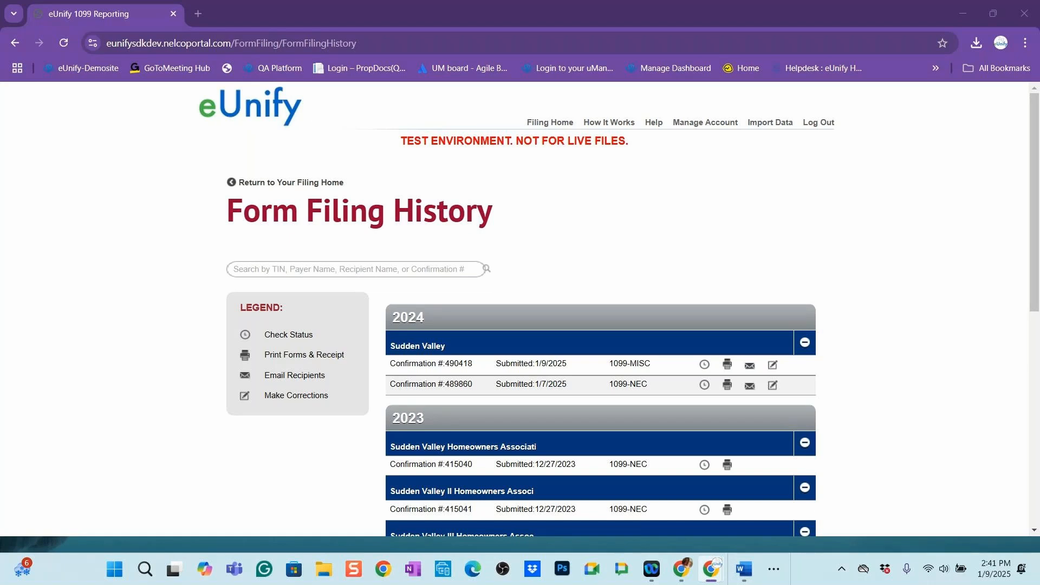
key("alt+Tab")
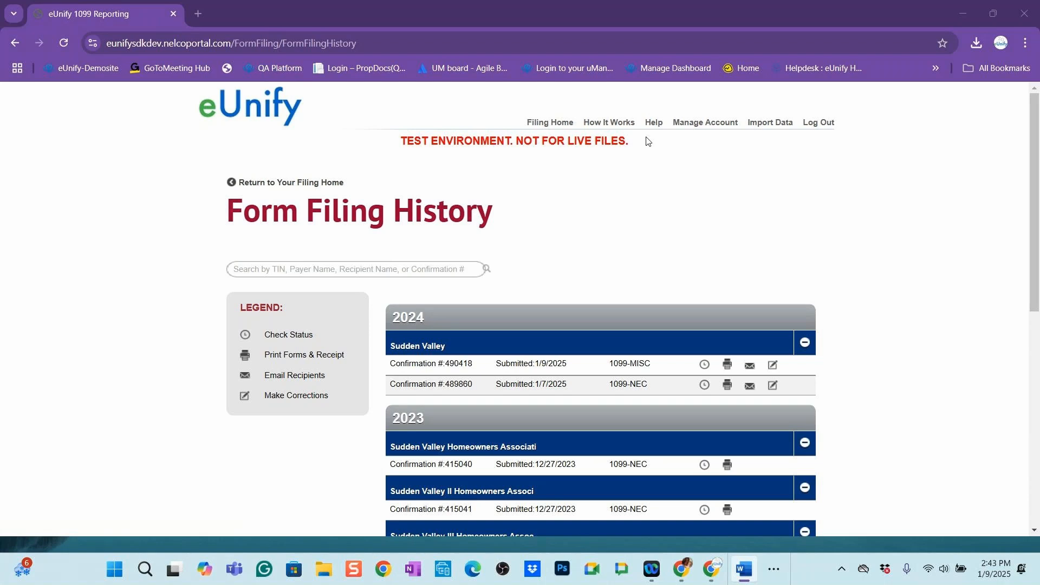
Open How It Works and review the post-filing actions and the Tax Year 2024 pricing tables
left_click(612, 128)
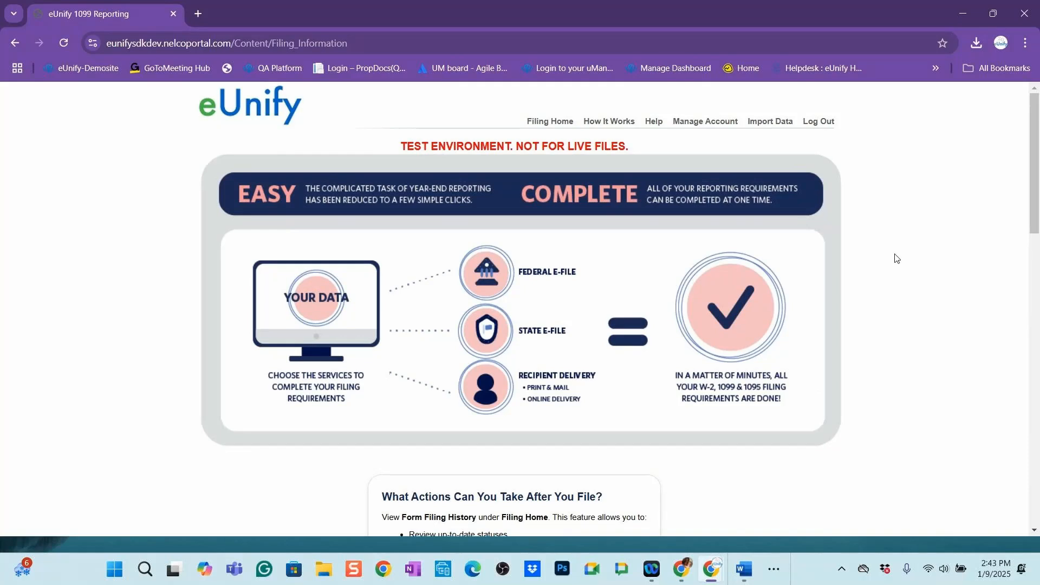
scroll(897, 258, "down", 1)
scroll(897, 258, "down", 8)
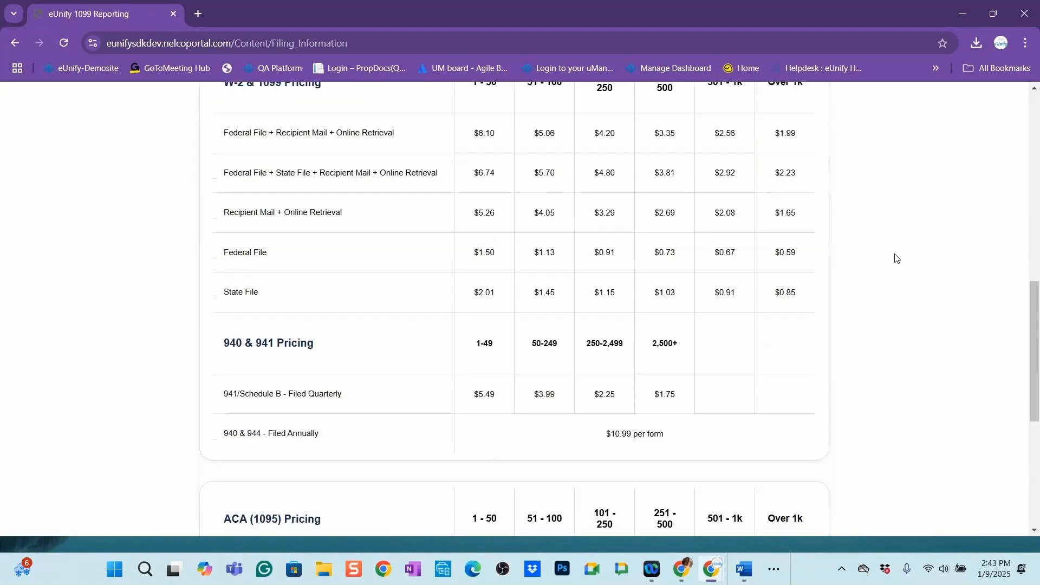
scroll(897, 258, "down", 7)
scroll(897, 259, "up", 6)
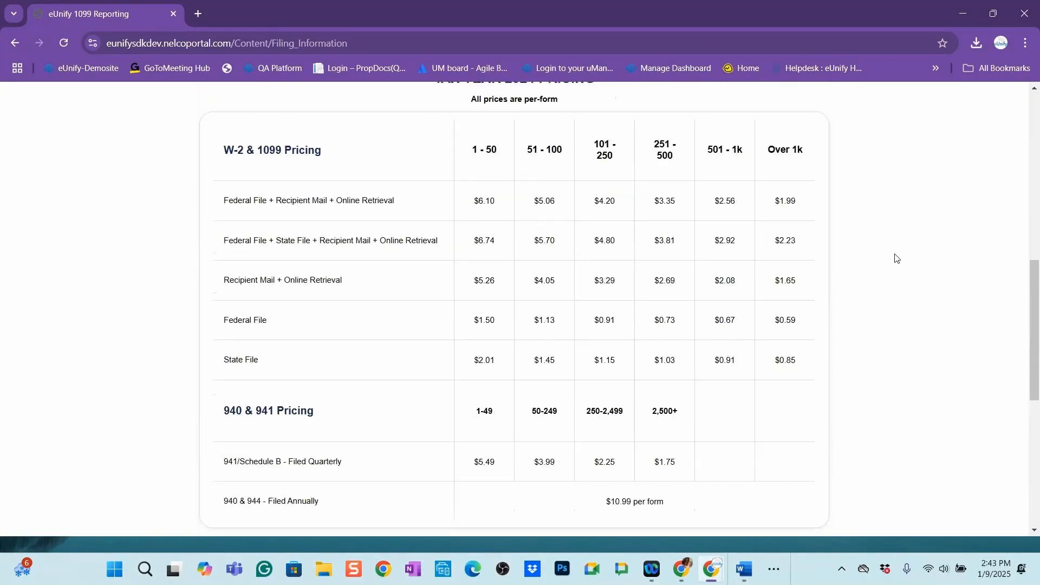
scroll(897, 258, "down", 1)
scroll(897, 258, "up", 2)
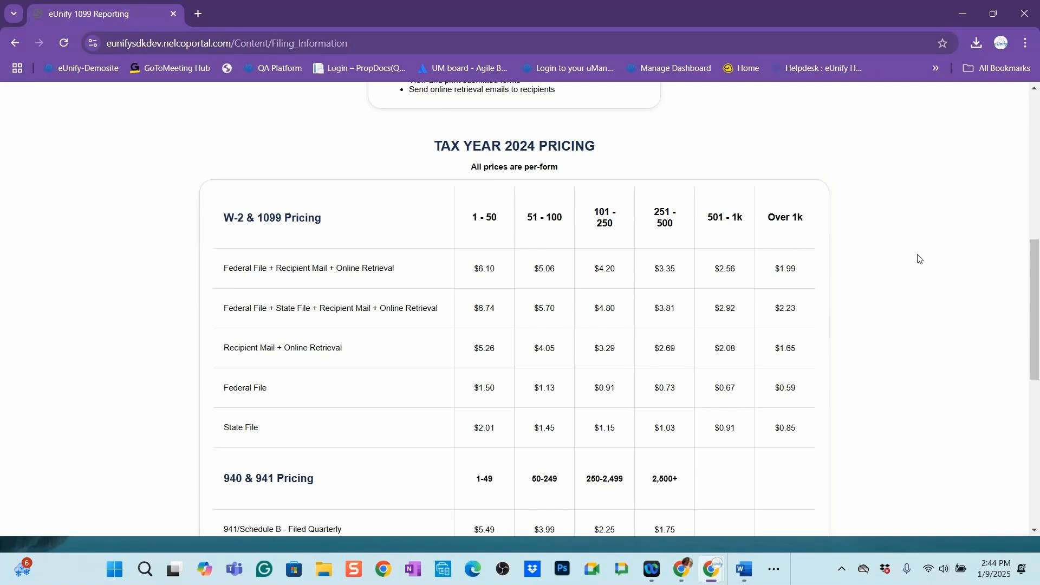
scroll(901, 239, "up", 7)
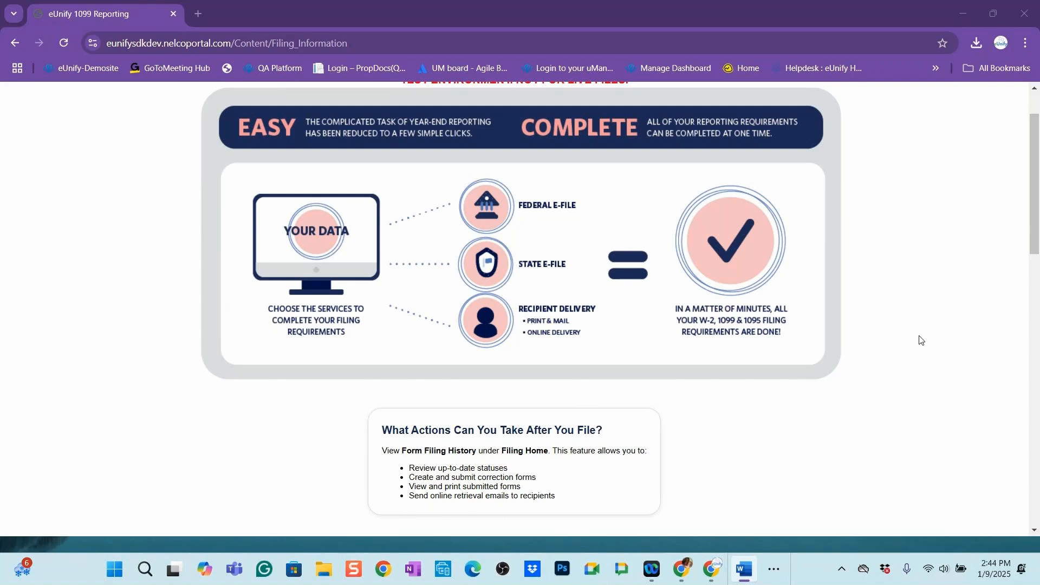
scroll(919, 330, "down", 5)
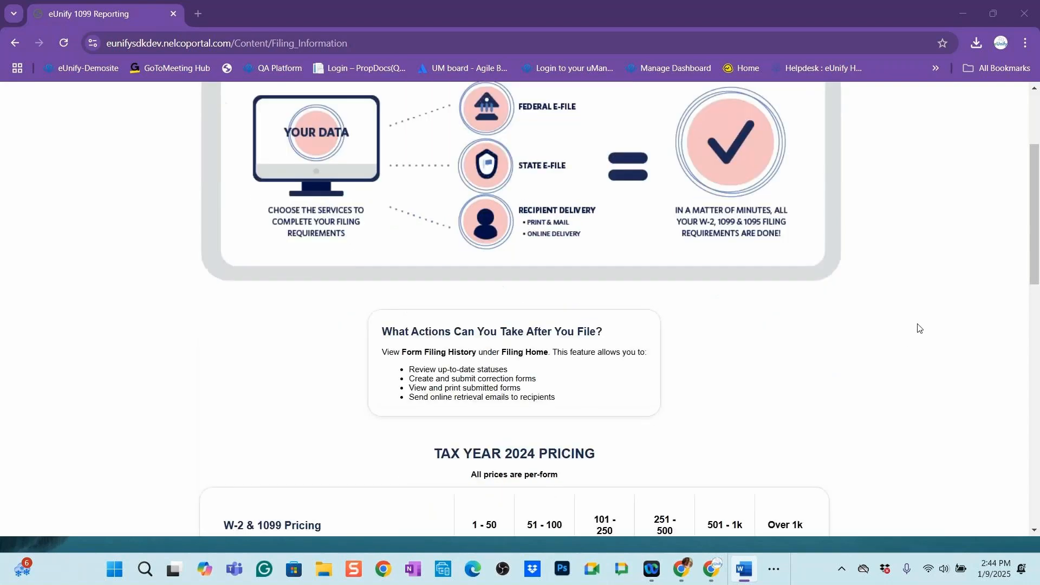
scroll(920, 328, "down", 10)
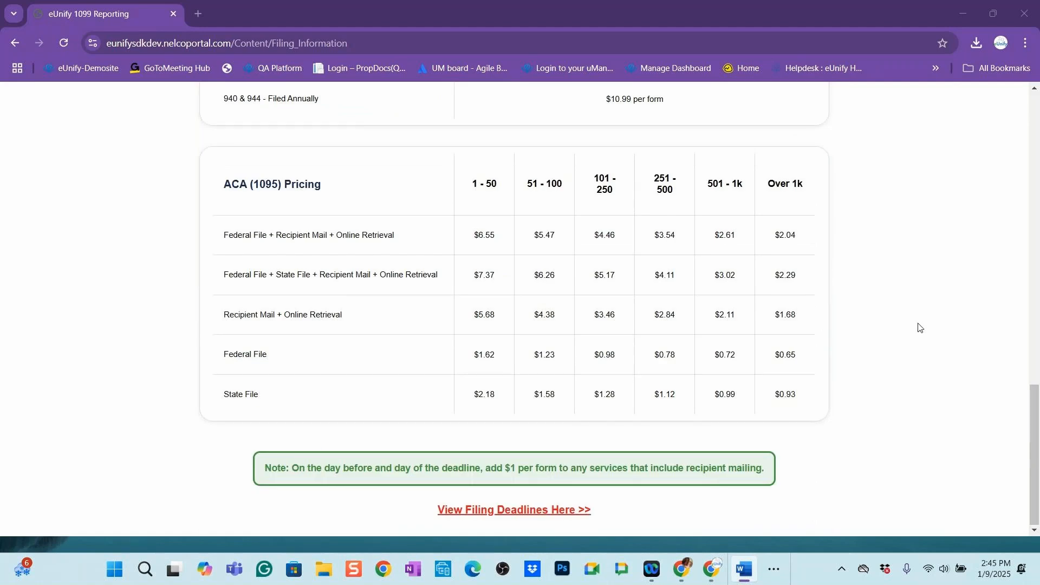
Open the filing deadlines page and review the state, federal and quarterly 941 deadline information
left_click(581, 510)
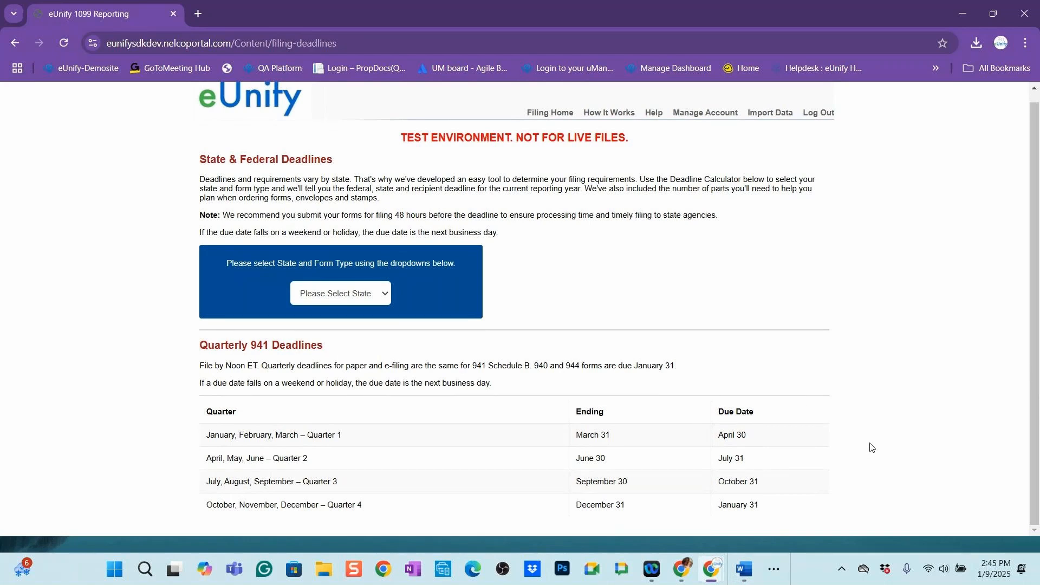
scroll(875, 445, "up", 1)
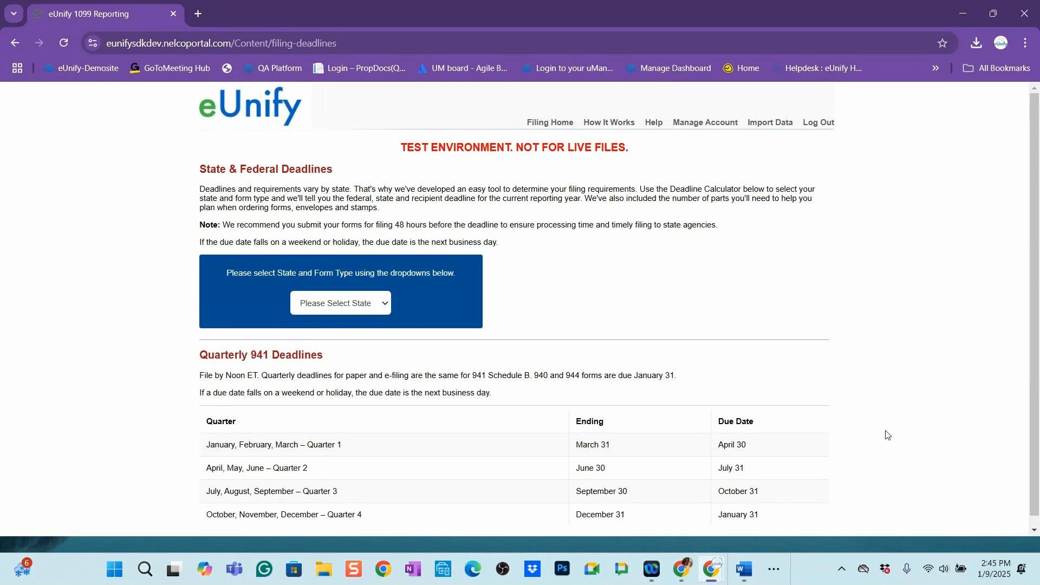
scroll(887, 434, "down", 1)
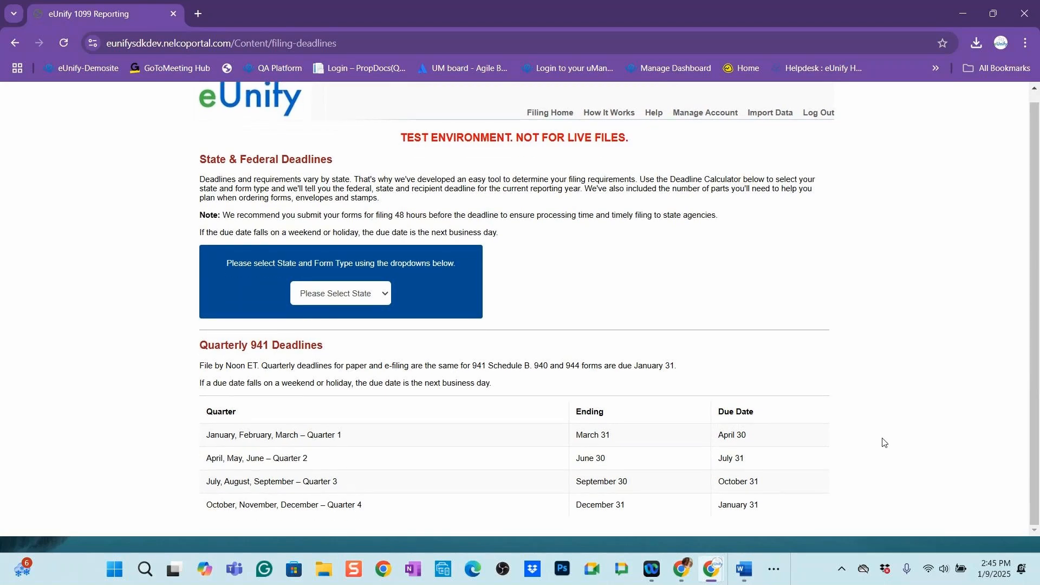
scroll(889, 444, "up", 1)
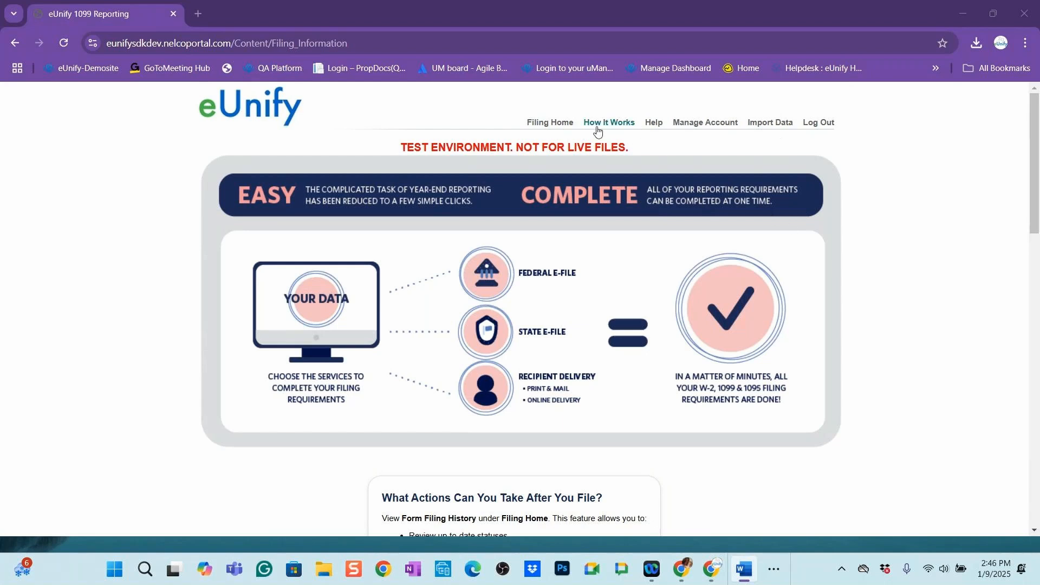
Go to Filing Home, open Form Filing History, and check the status of the 1099-MISC filing 490418
left_click(550, 122)
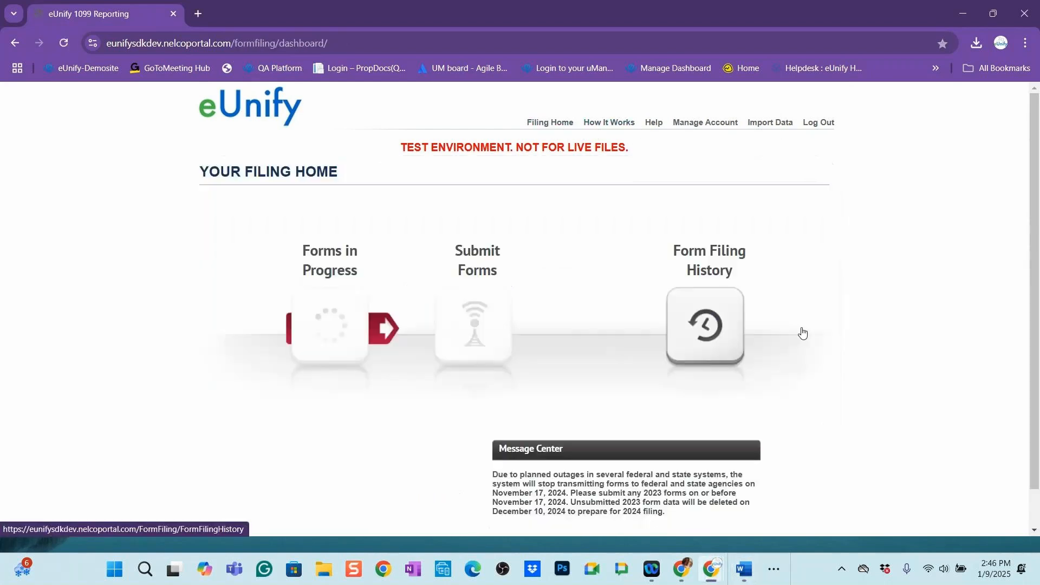
left_click(753, 337)
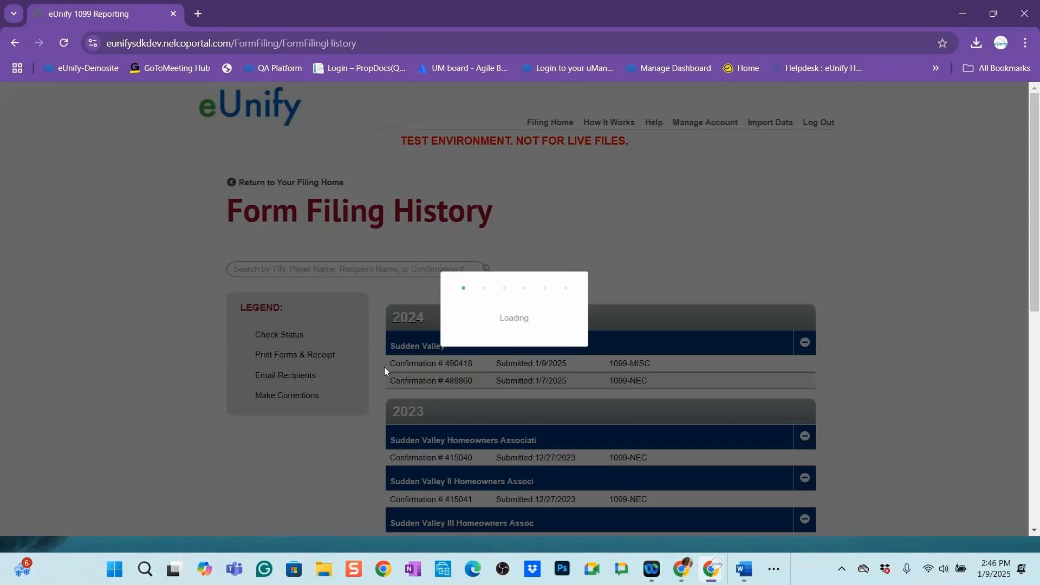
scroll(692, 282, "down", 3)
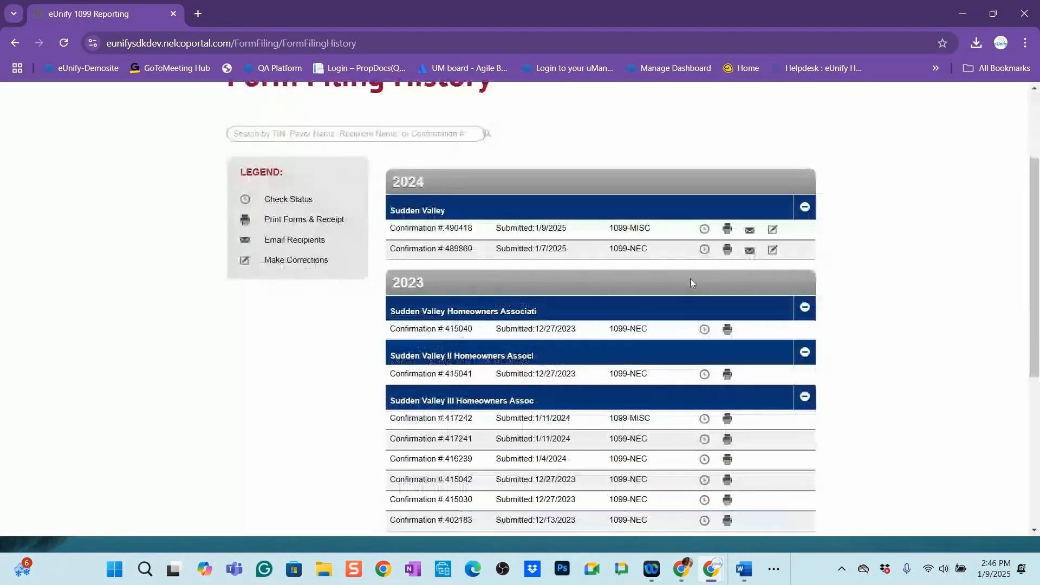
left_click(705, 229)
scroll(654, 327, "down", 1)
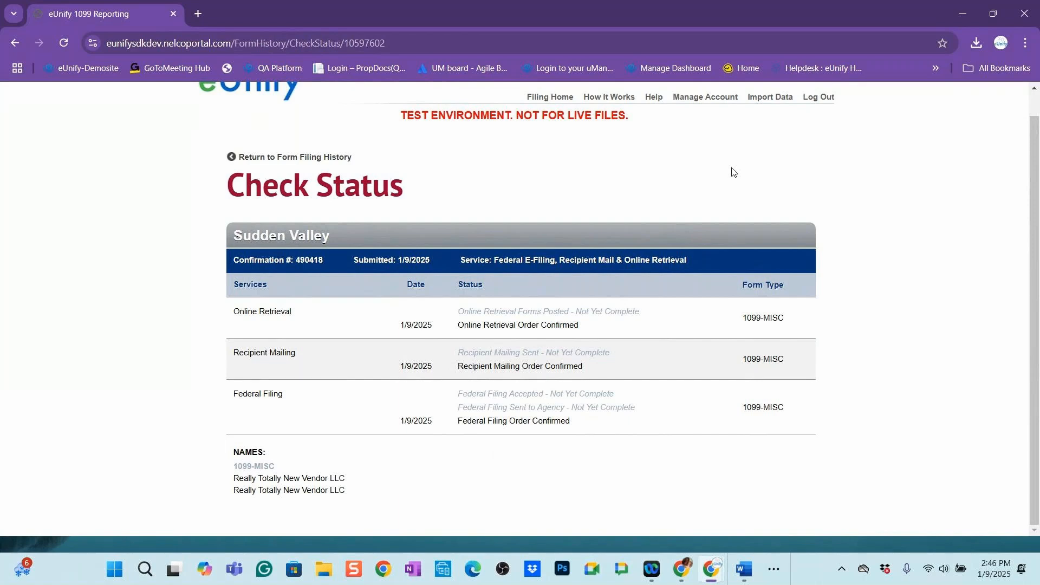
scroll(617, 132, "up", 1)
Return to Form Filing History via Filing Home and open Make Corrections for the 1099-NEC filing to review correction types
left_click(566, 125)
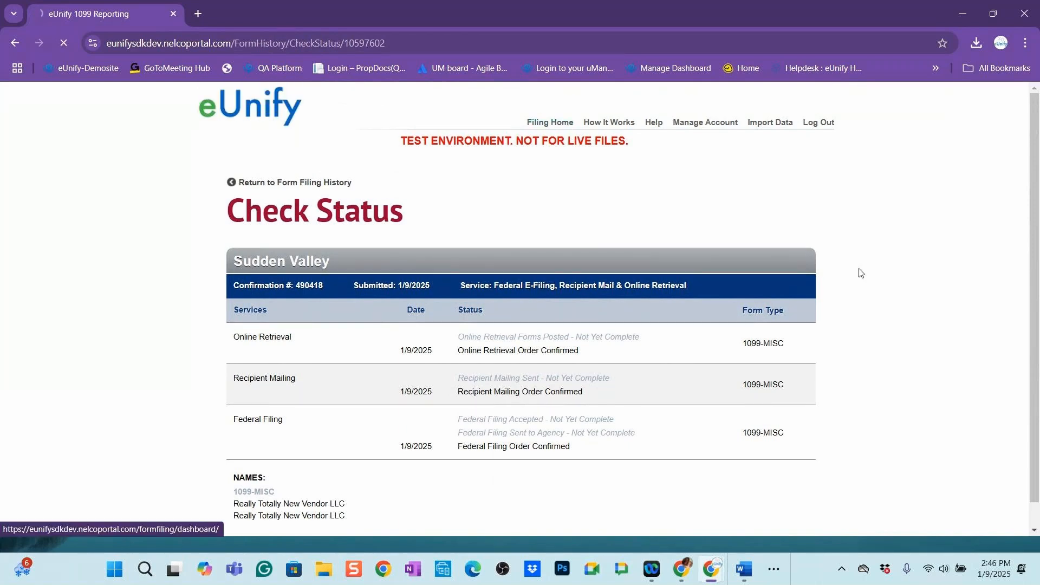
scroll(899, 321, "down", 1)
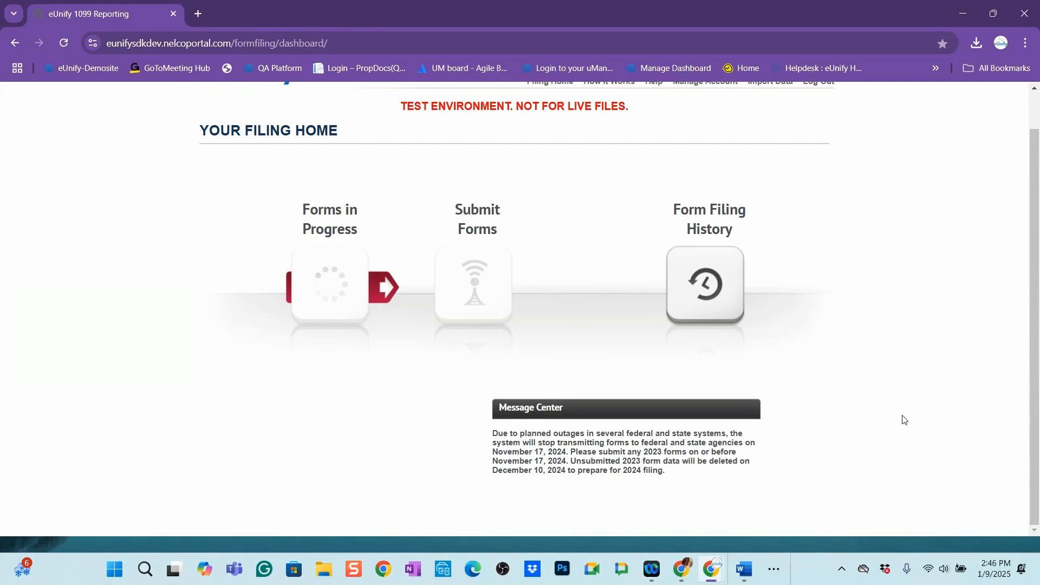
left_click(706, 292)
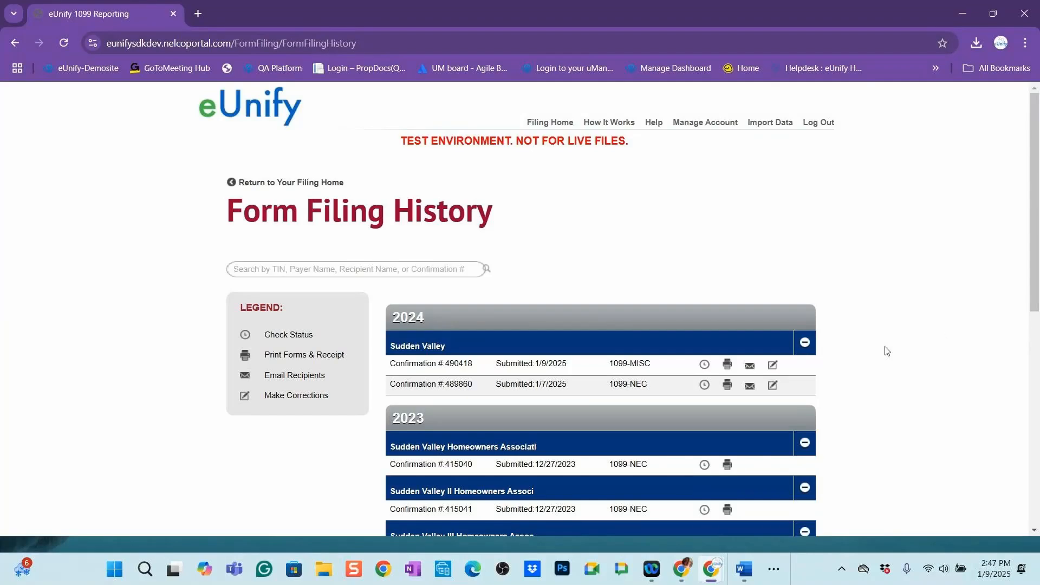
left_click(773, 386)
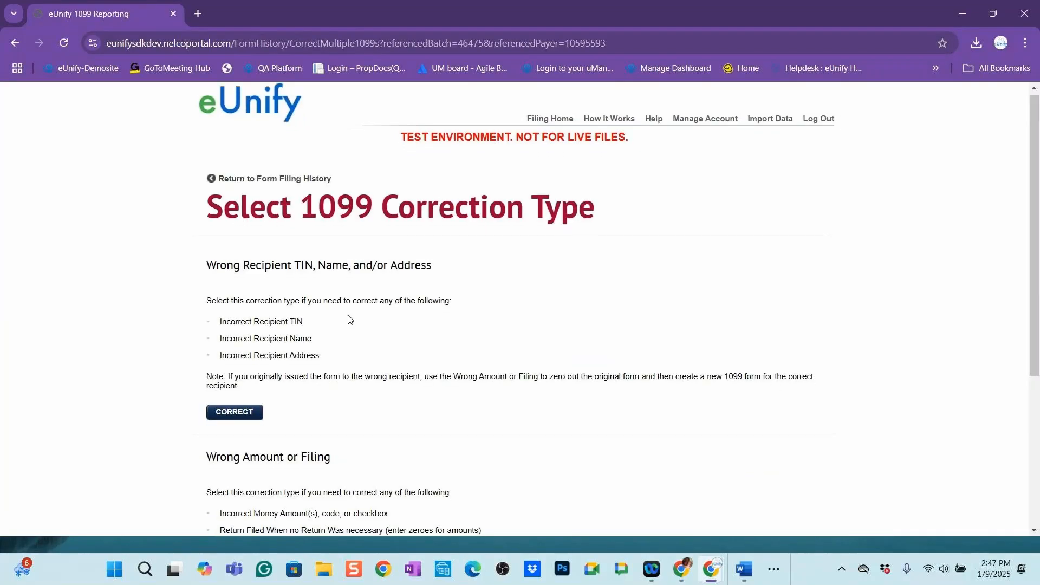
scroll(348, 316, "down", 5)
scroll(264, 305, "up", 3)
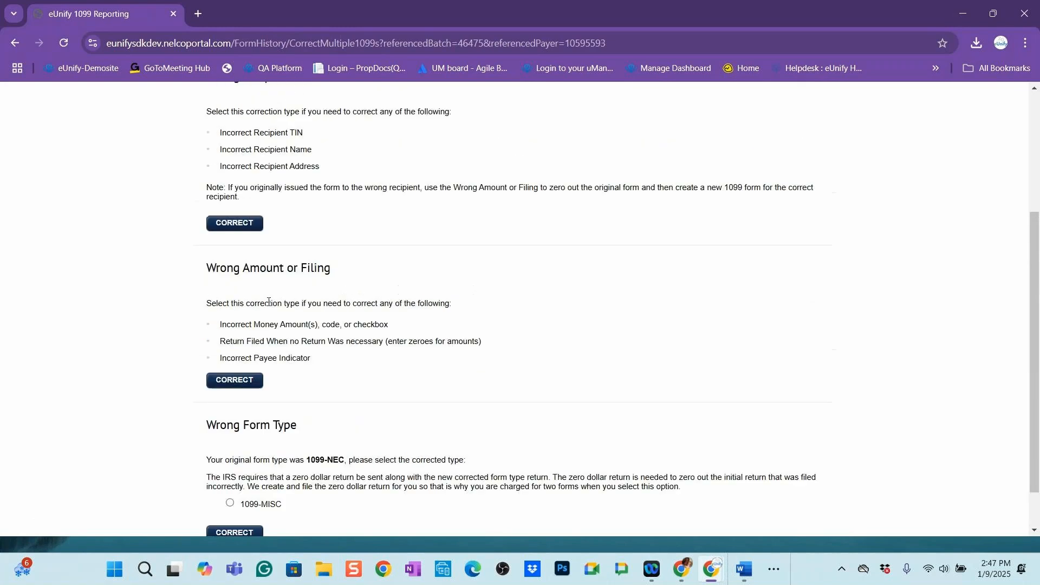
scroll(509, 256, "down", 2)
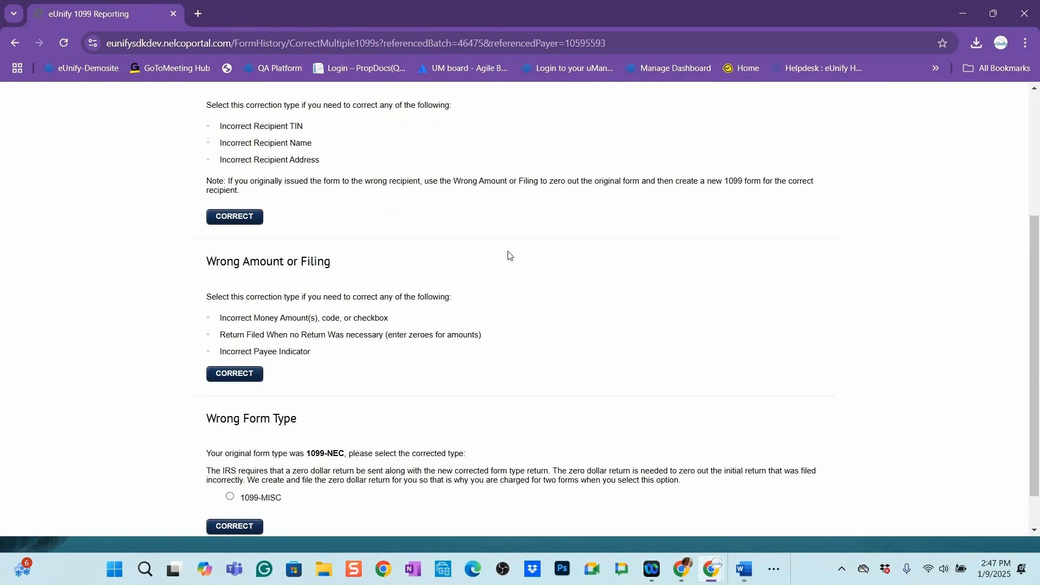
scroll(509, 253, "up", 1)
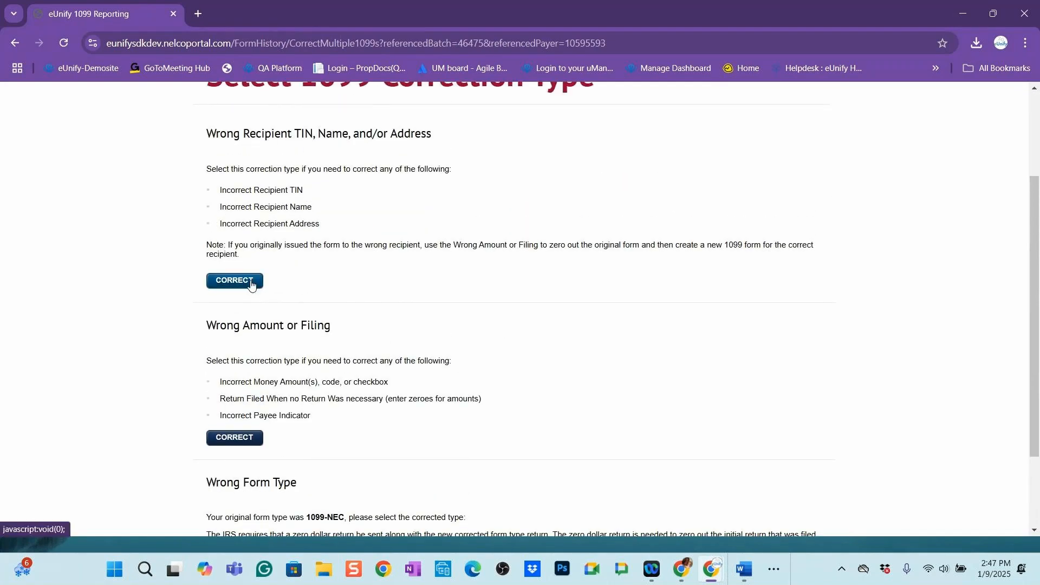
Choose the Wrong Amount or Filing correction for Best New Vendor Ever Inc and open its corrected 1099-NEC form
left_click(239, 436)
scroll(292, 400, "down", 1)
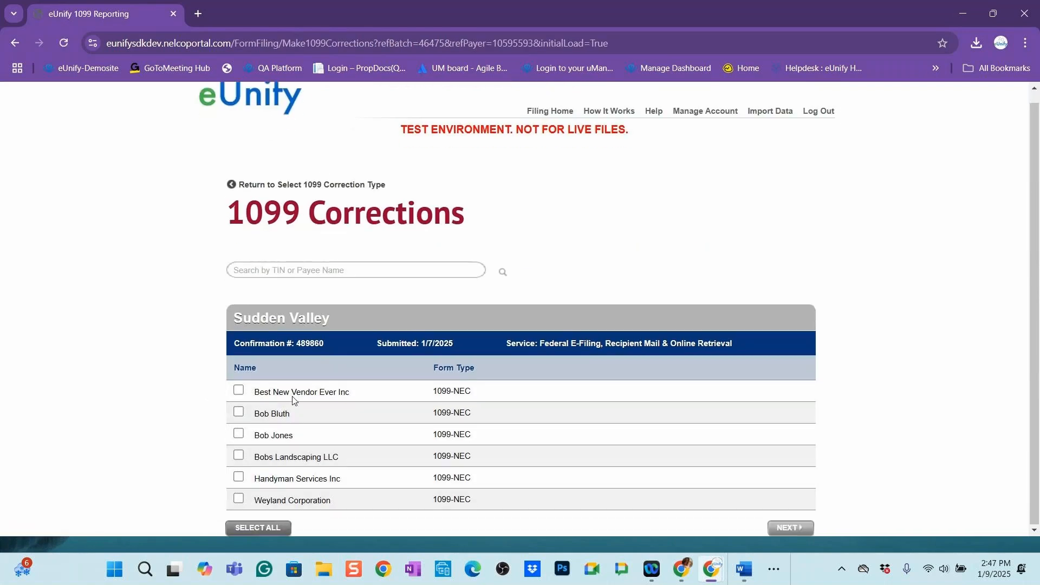
left_click(240, 391)
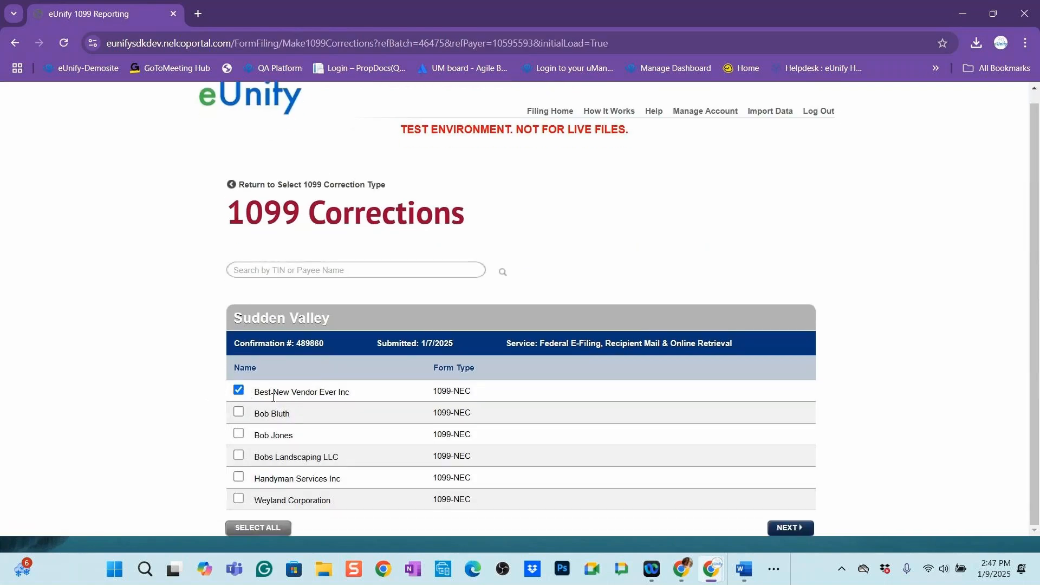
left_click(791, 527)
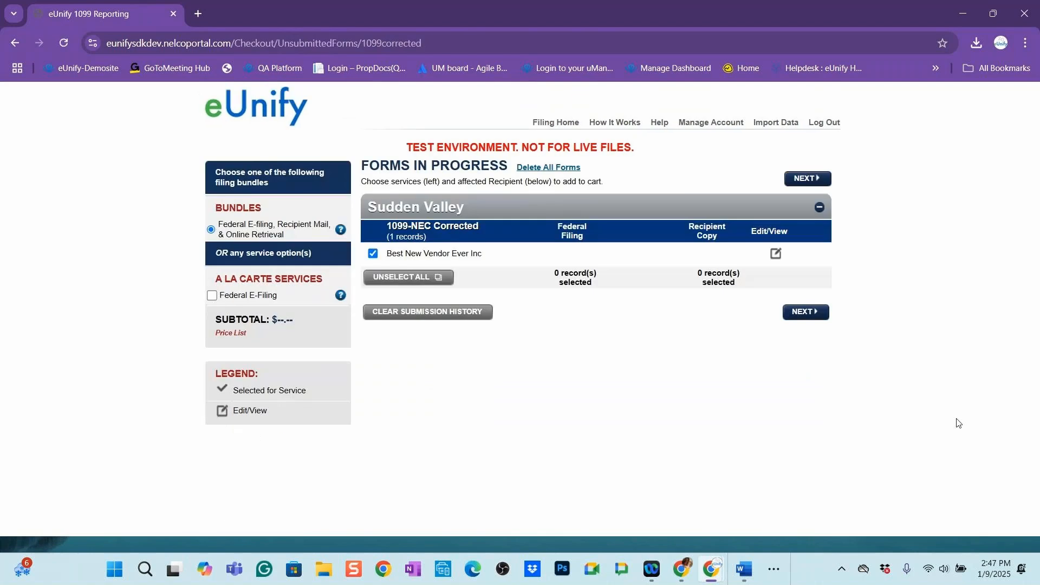
left_click(776, 254)
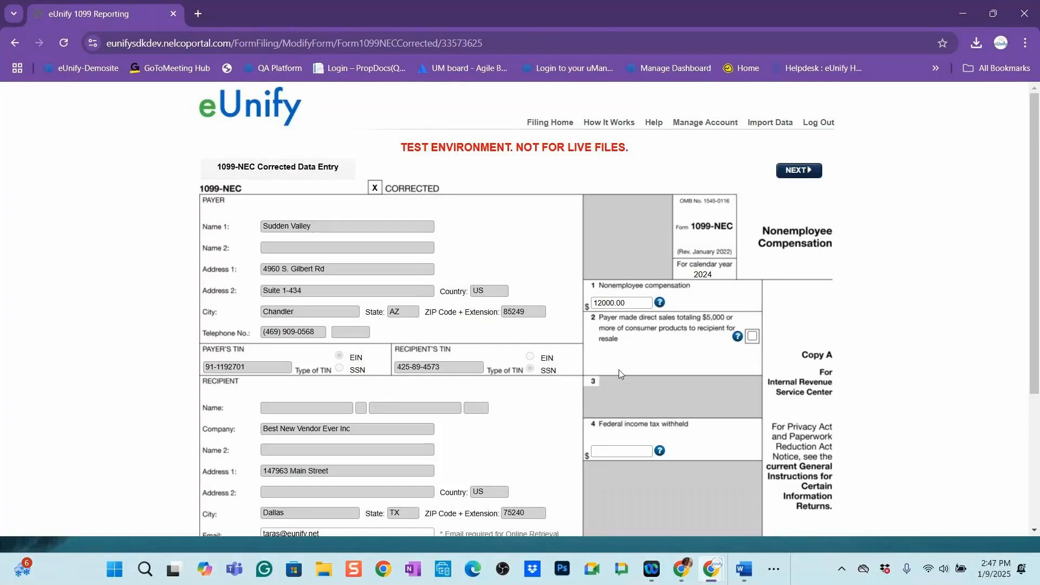
Set the corrected nonemployee compensation in box 1 to 1200.00 and continue to the cart
double_click(623, 303)
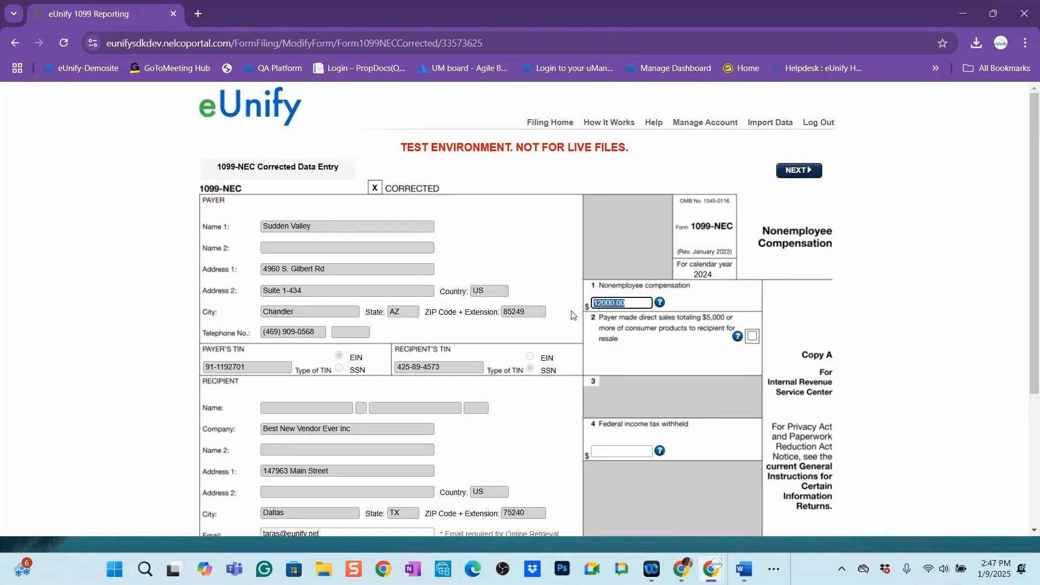
type("1200.00")
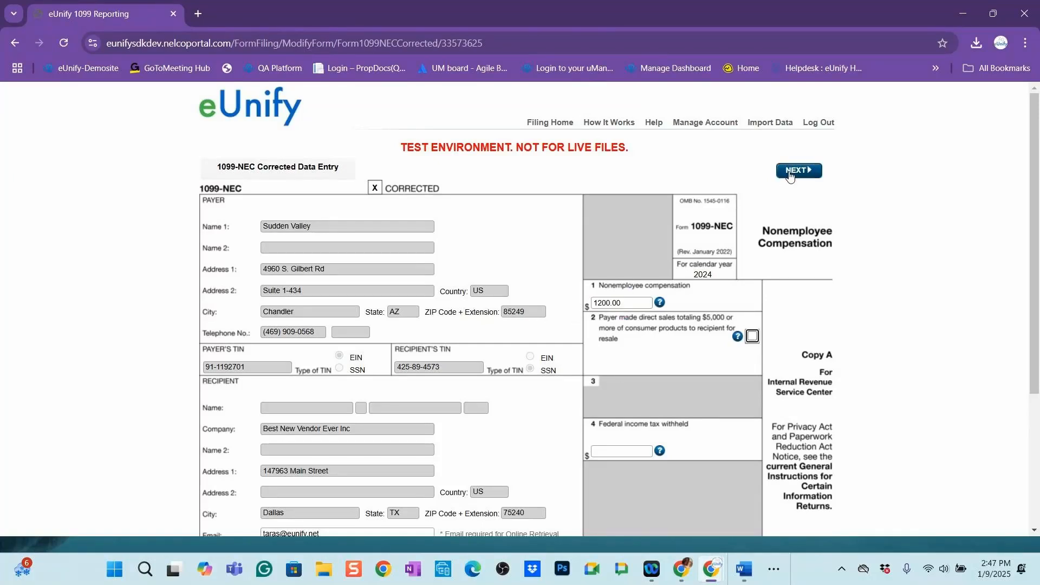
left_click(799, 170)
left_click(821, 312)
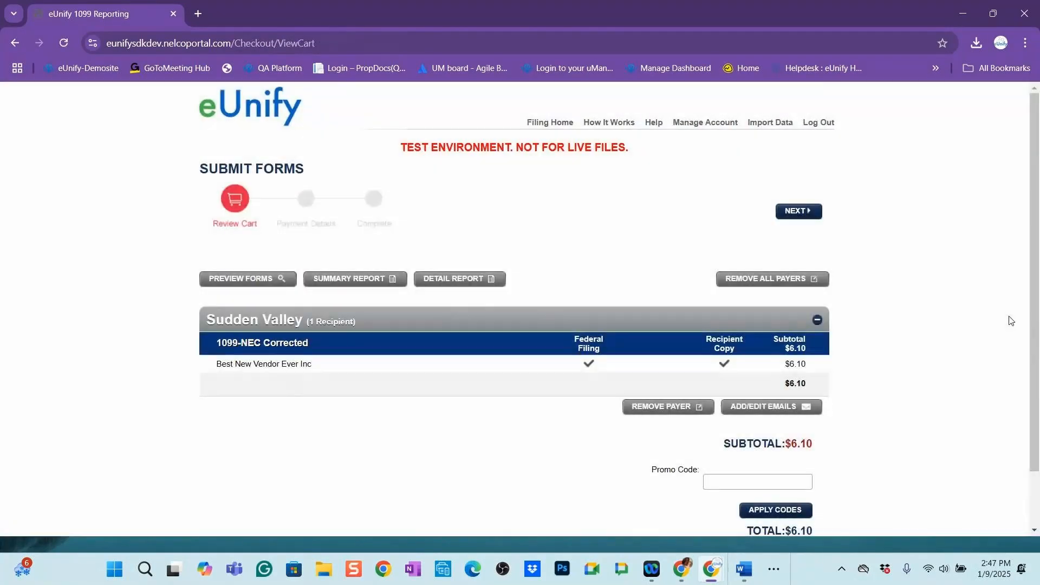
Proceed to payment details and pay and submit the corrected 1099-NEC filing with the saved Visa card
scroll(1009, 323, "down", 2)
left_click(796, 503)
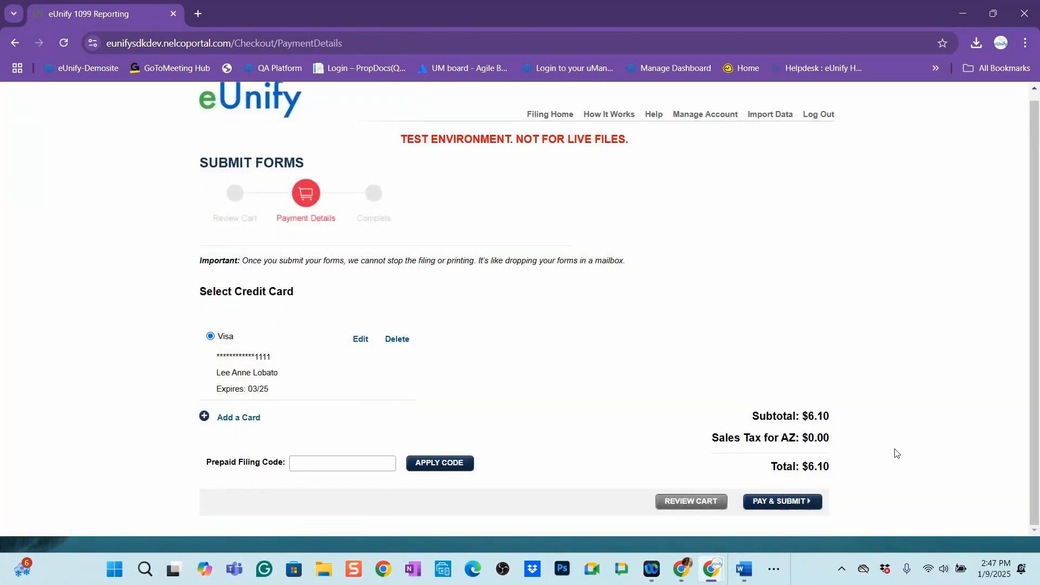
left_click(818, 503)
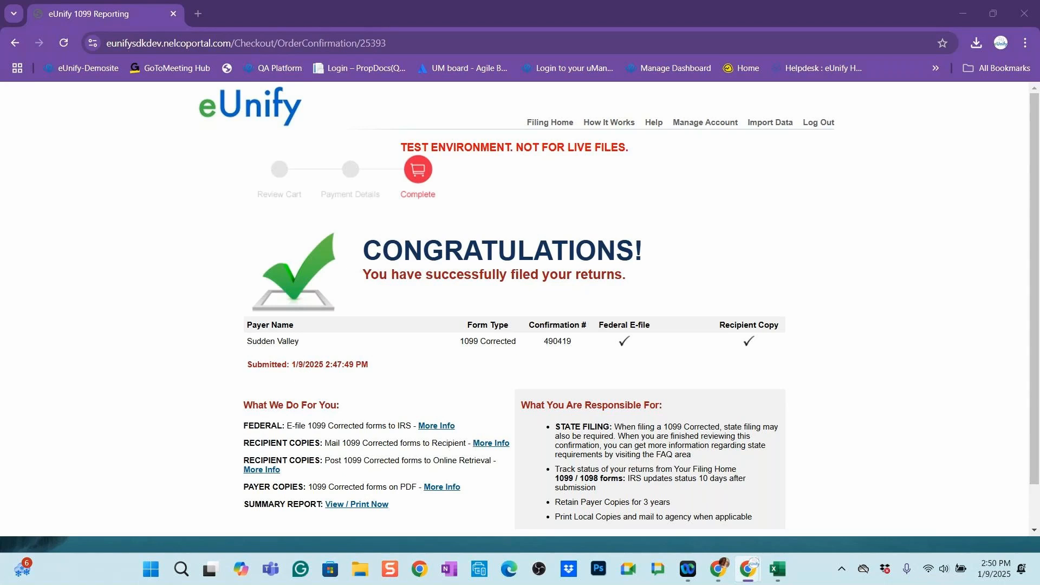
Switch to the browser window showing uManage's Process 1099 Forms page
key("alt+Tab")
mouse_move(719, 568)
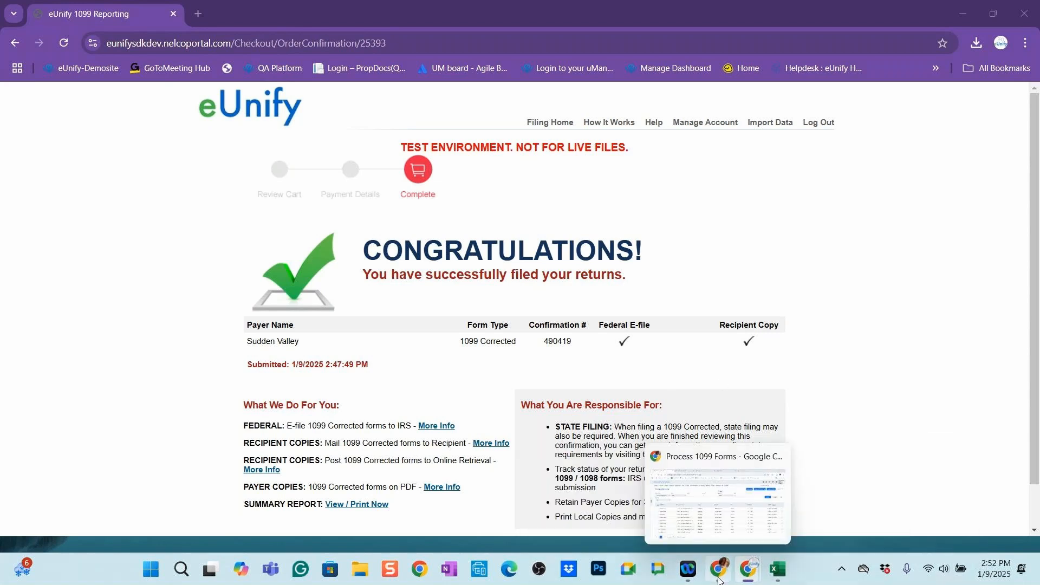
left_click(718, 538)
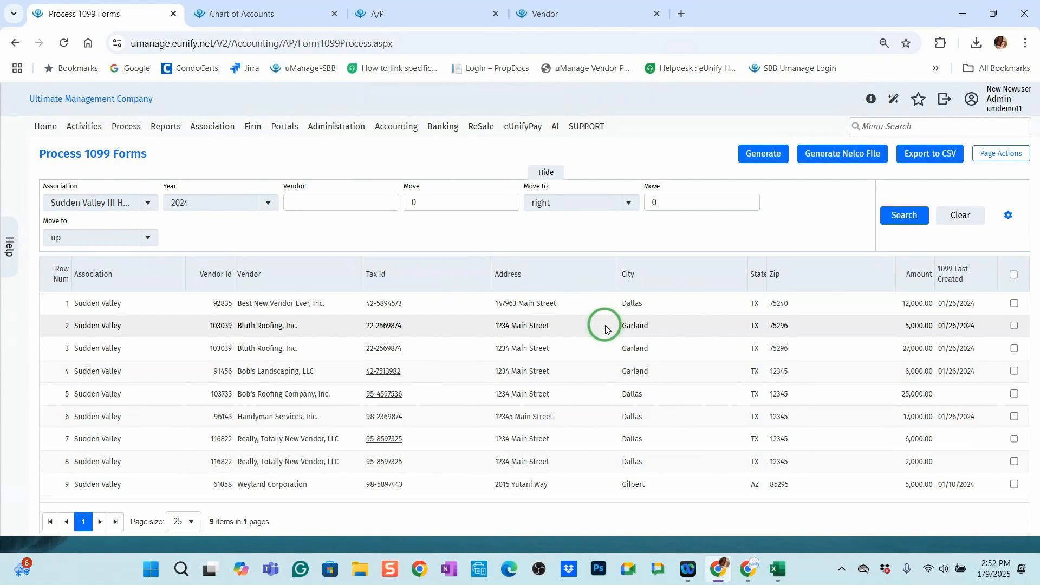
Open the Billback list from the Activities menu's Billback submenu
left_click(87, 129)
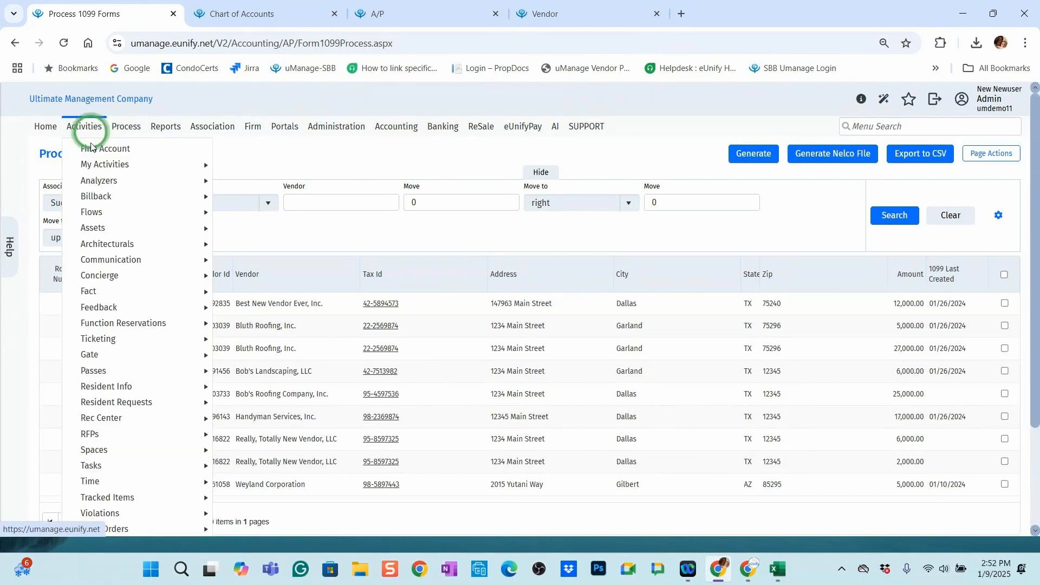
mouse_move(90, 199)
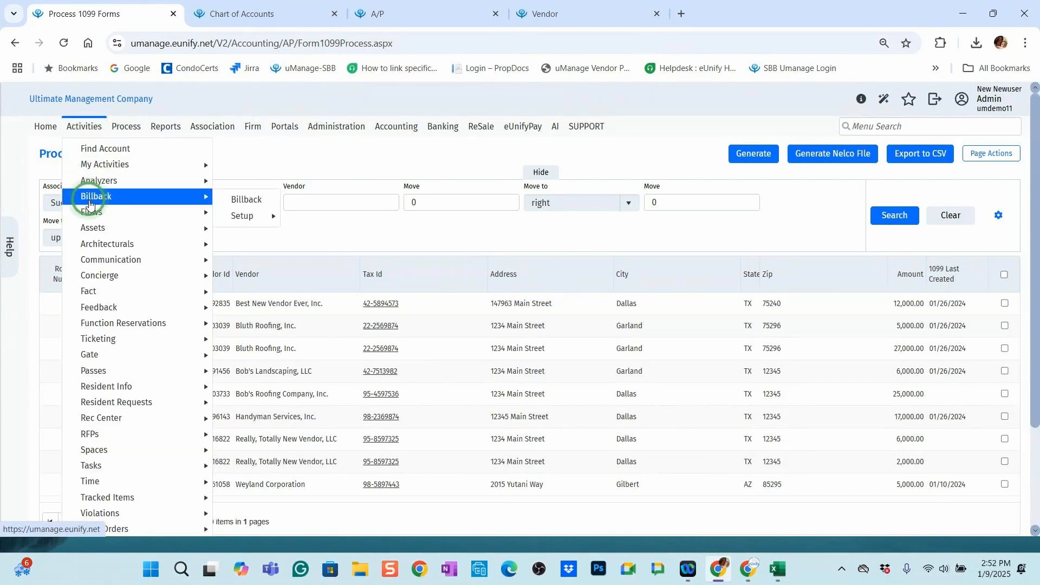
left_click(246, 201)
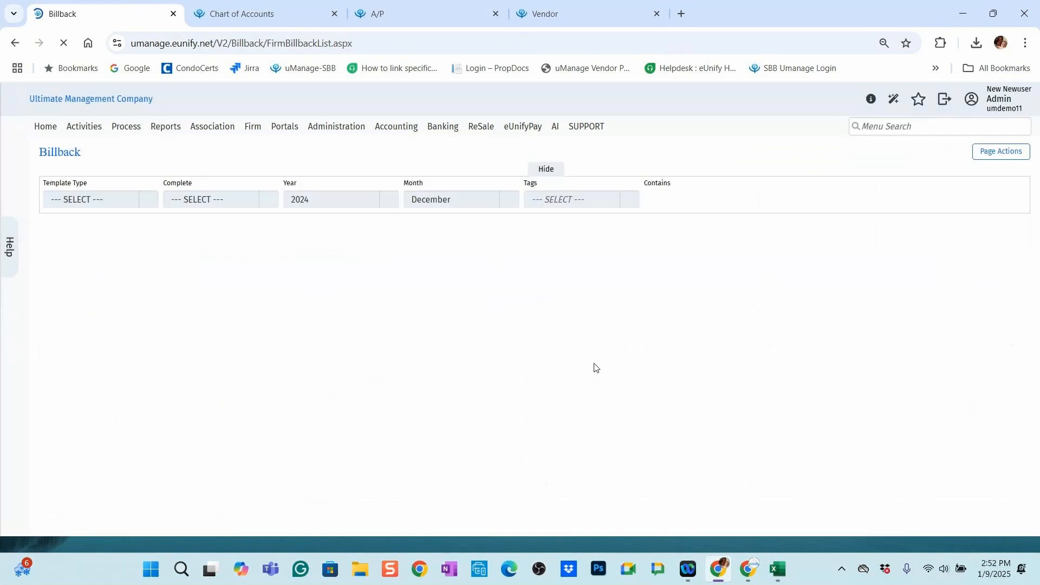
Filter the Billback list to year 2025 and month January and run the search
scroll(589, 379, "down", 6)
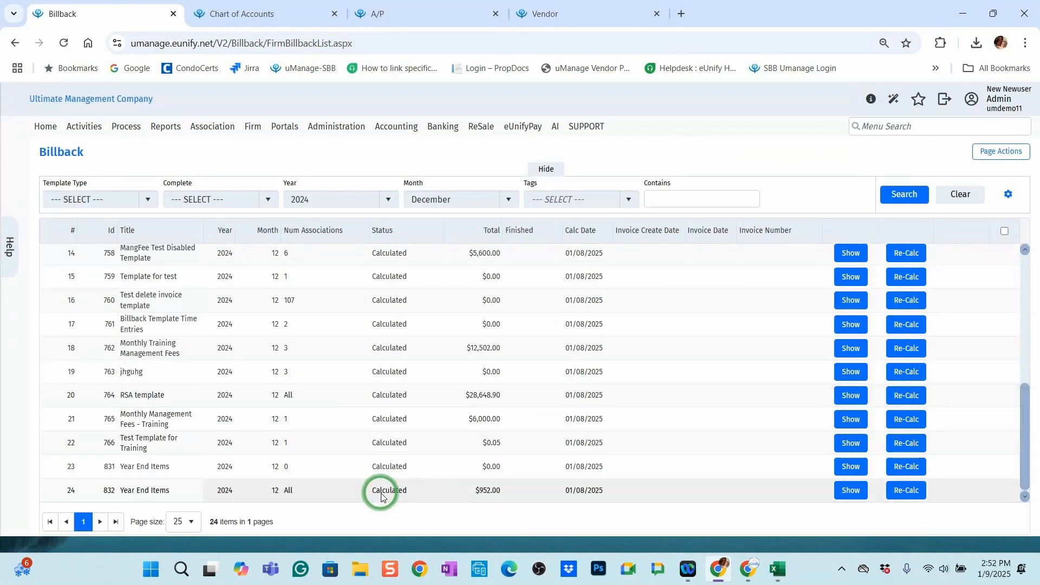
scroll(391, 490, "up", 5)
scroll(392, 494, "up", 1)
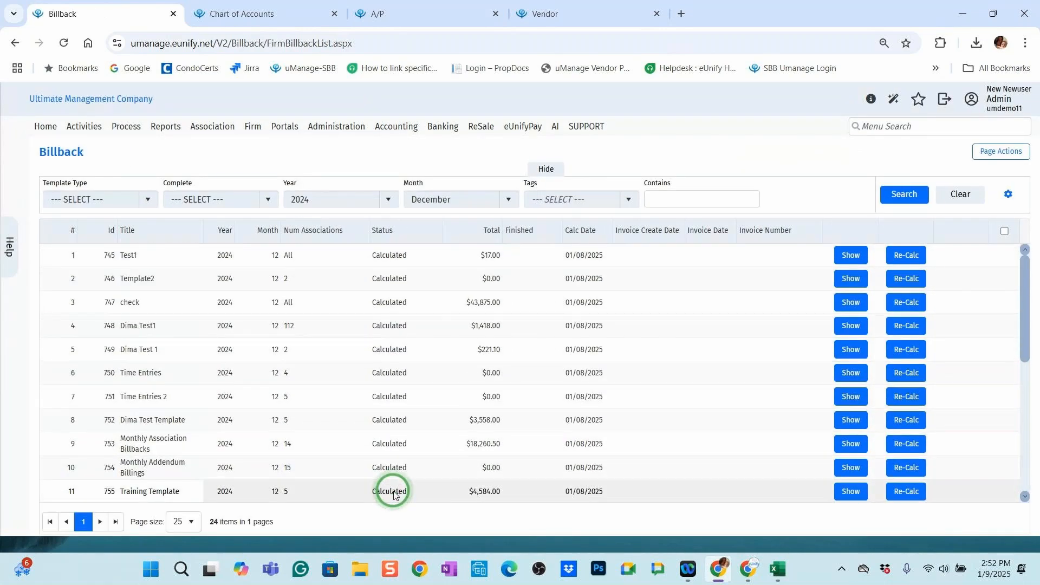
scroll(617, 425, "down", 5)
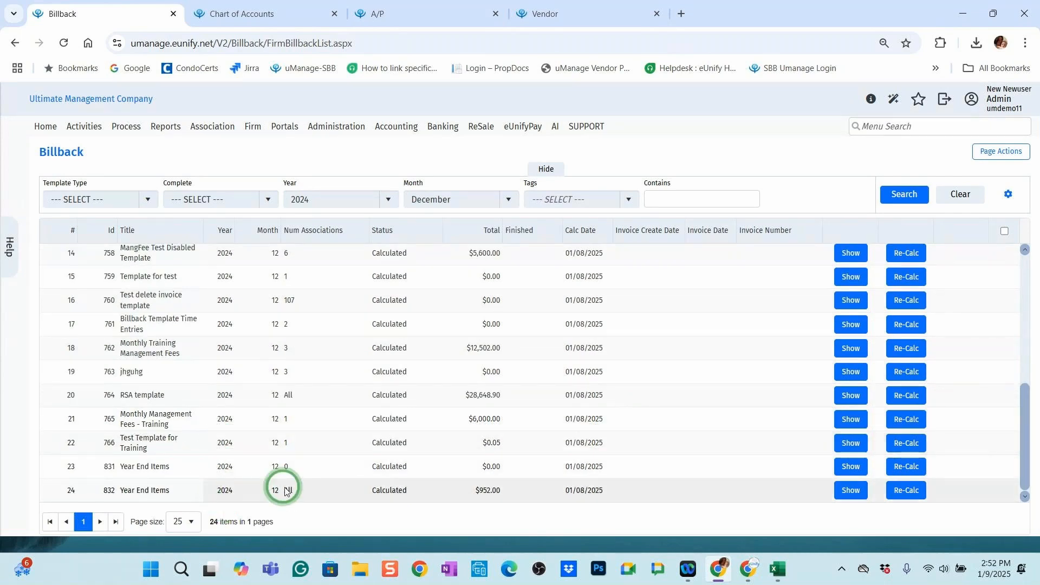
left_click(387, 200)
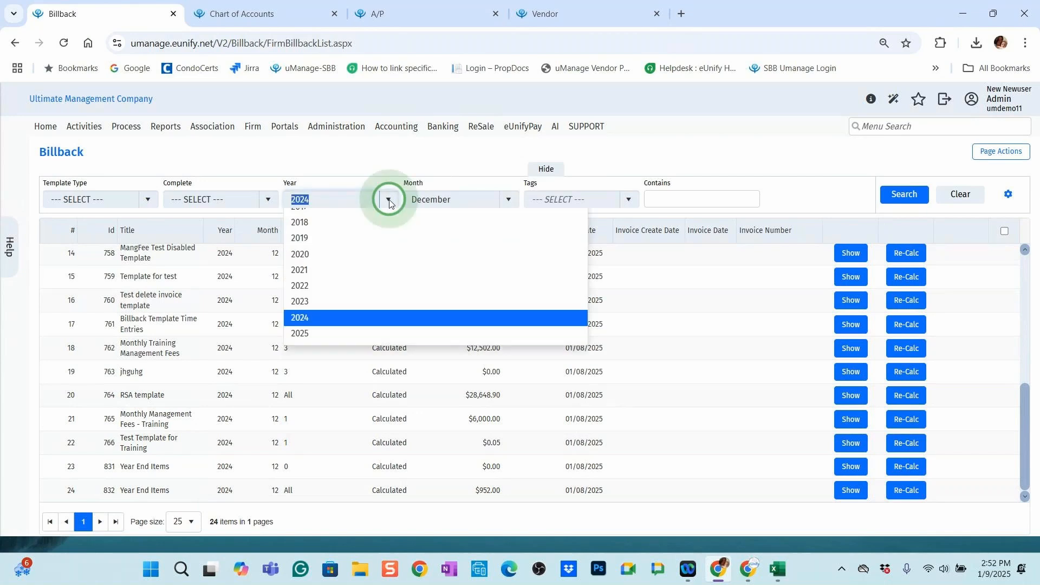
left_click(345, 372)
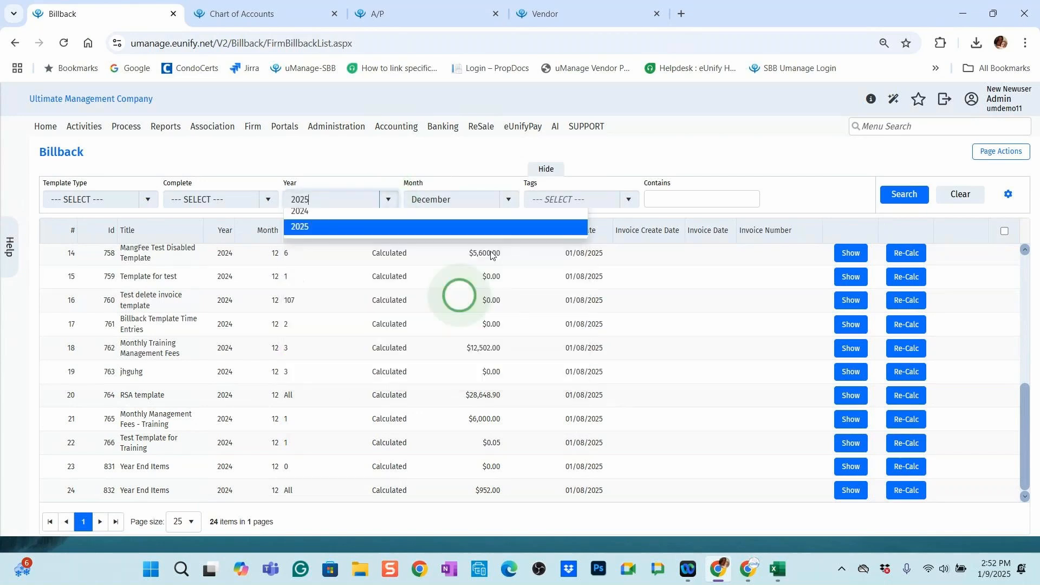
left_click(508, 200)
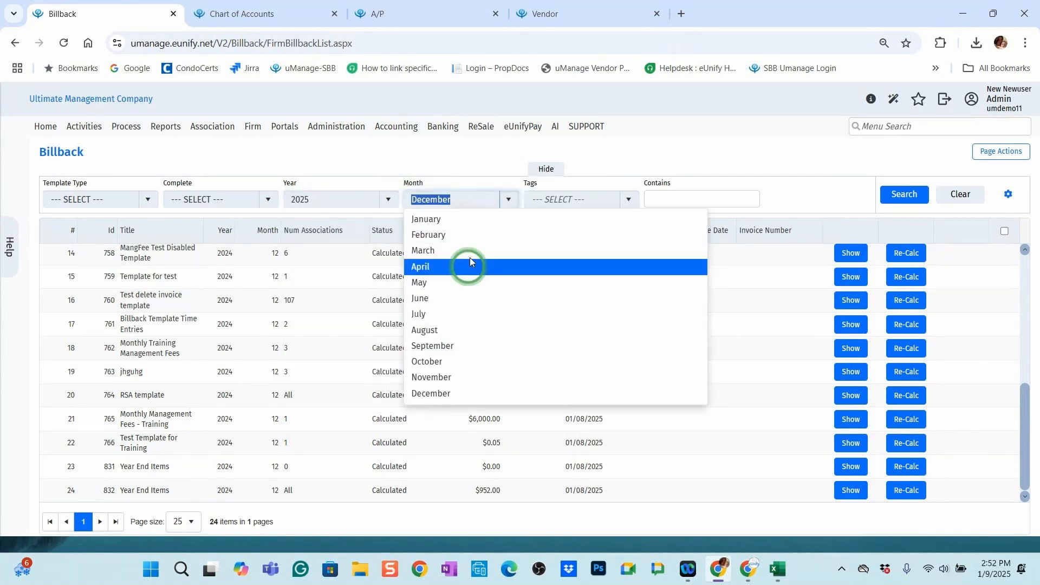
left_click(464, 219)
left_click(903, 194)
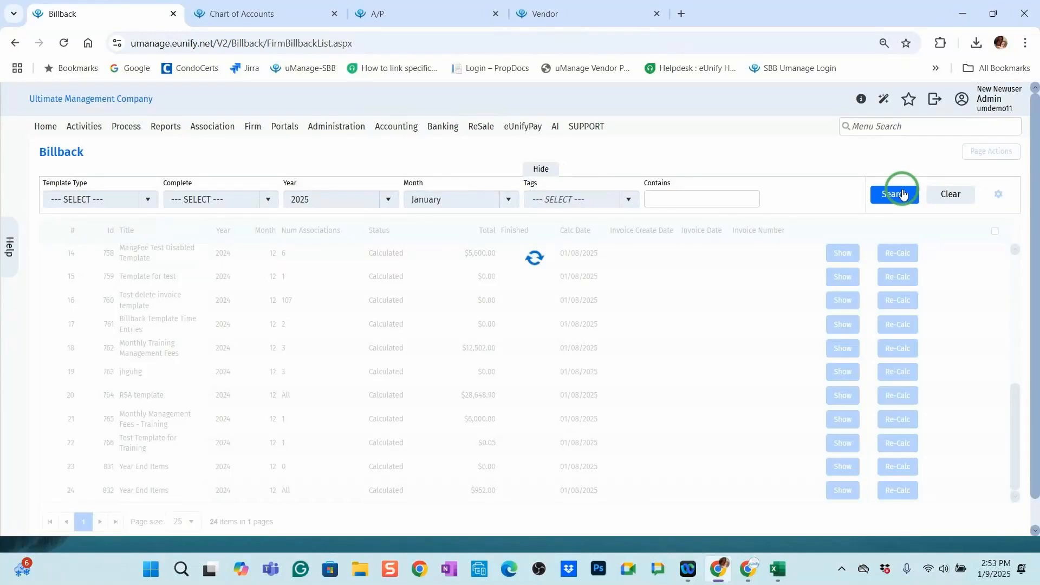
Open the 1099 Preparation and Filing Fees billback and start its data import, confirming the prompt
scroll(613, 362, "down", 5)
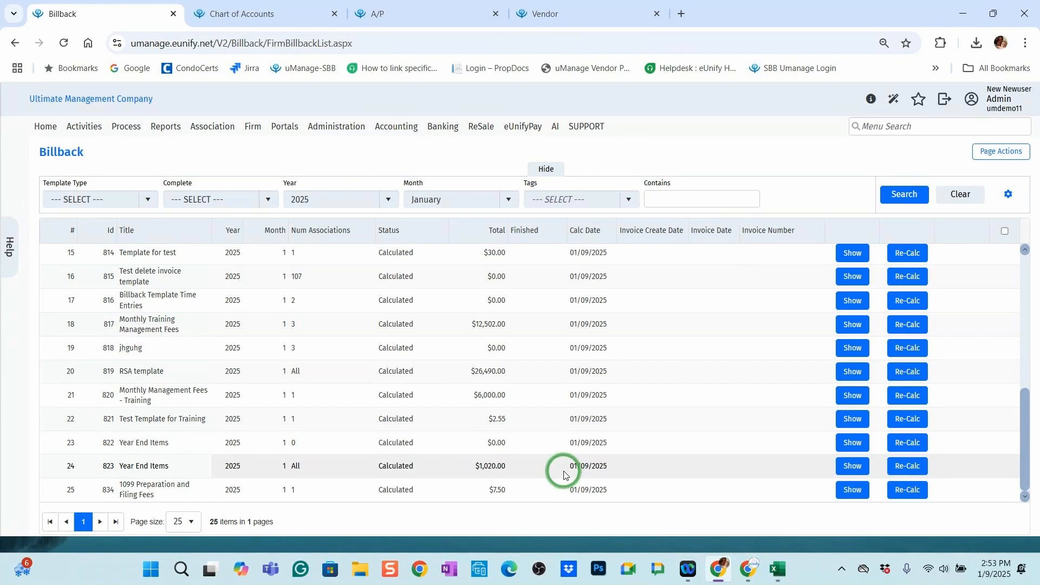
left_click(852, 494)
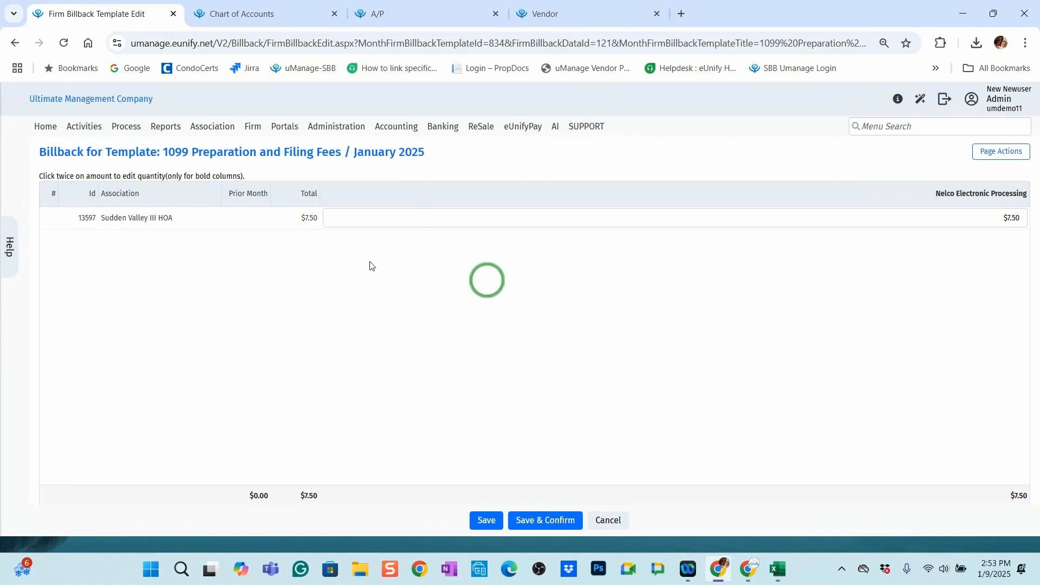
left_click(1003, 152)
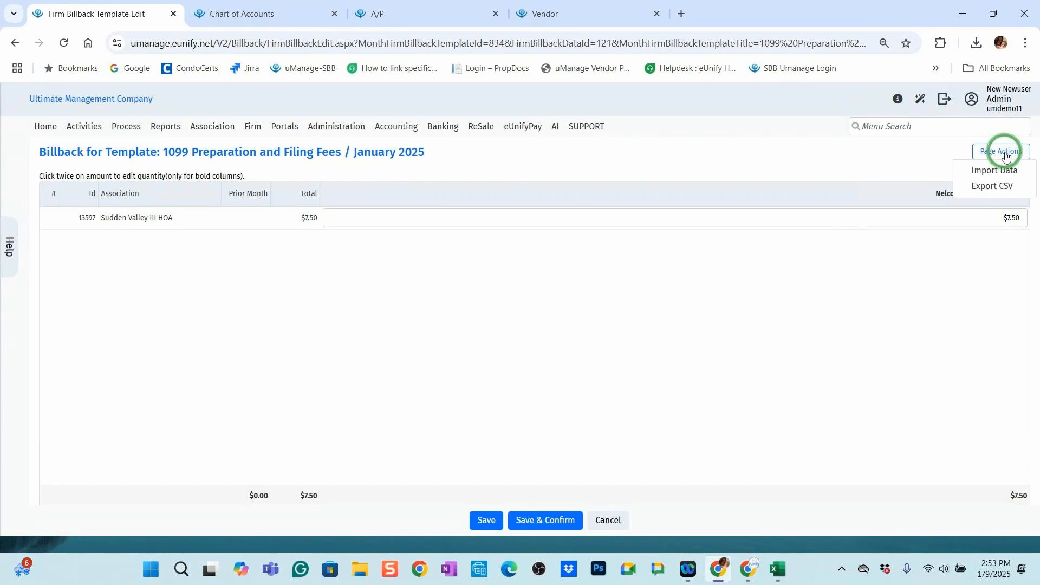
left_click(1002, 171)
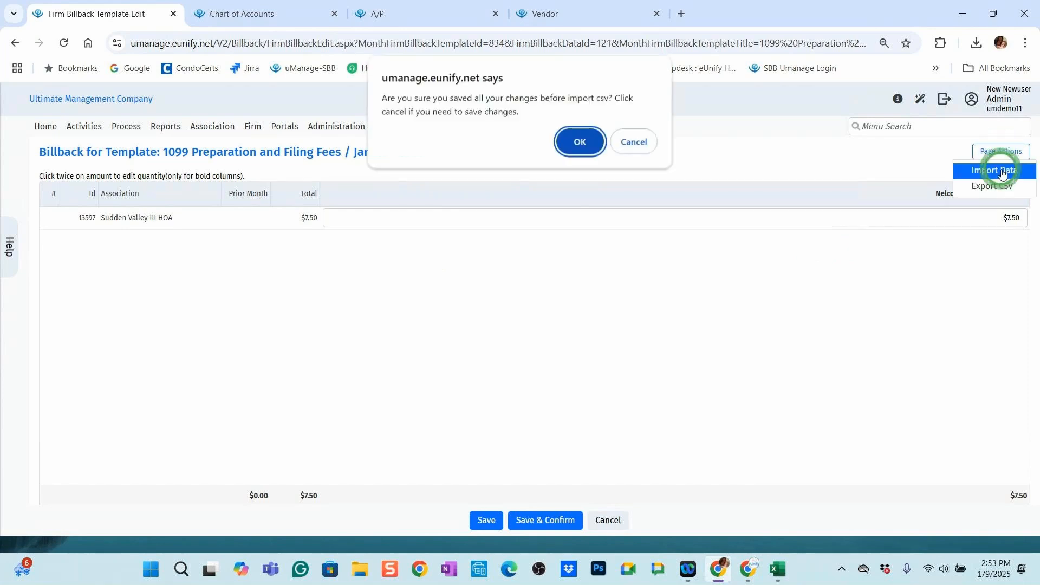
left_click(580, 146)
Switch to the Excel worksheet and copy the Id and Nelco Electronic Processing header and quantity rows
key("alt+Tab")
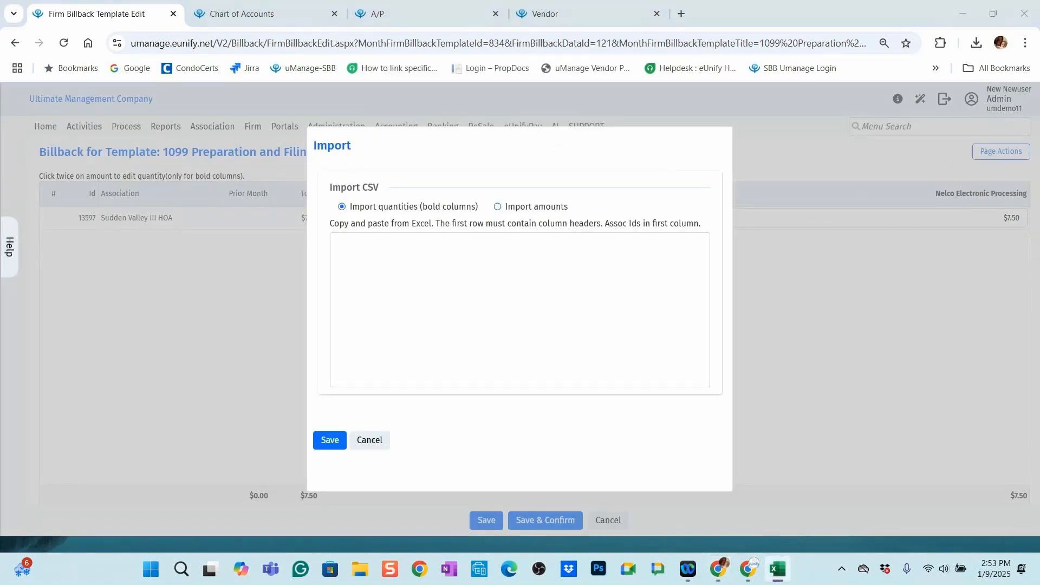
left_click_drag(1039, 239, 554, 103)
left_click(210, 281)
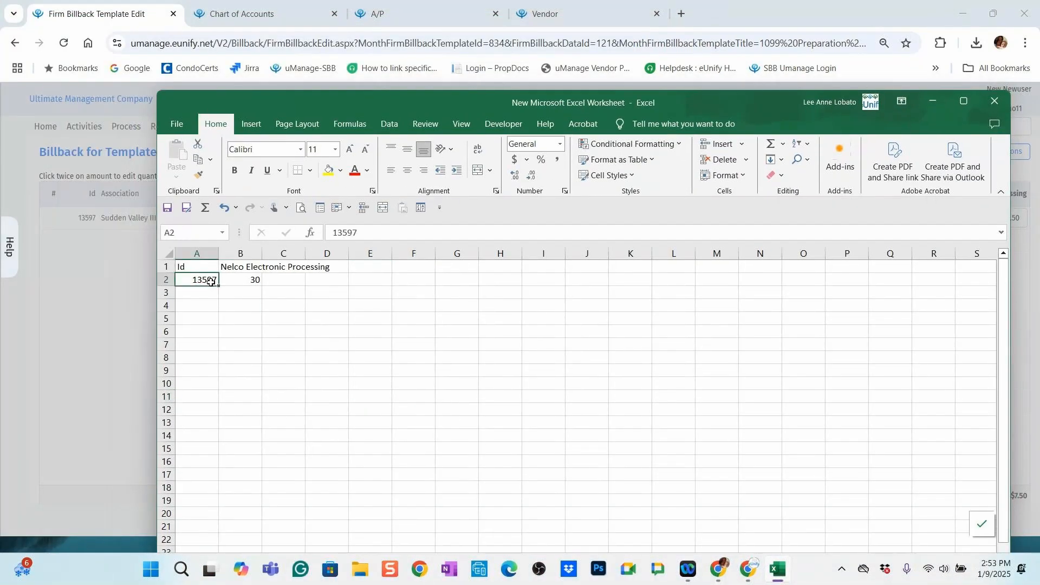
left_click_drag(321, 100, 460, 143)
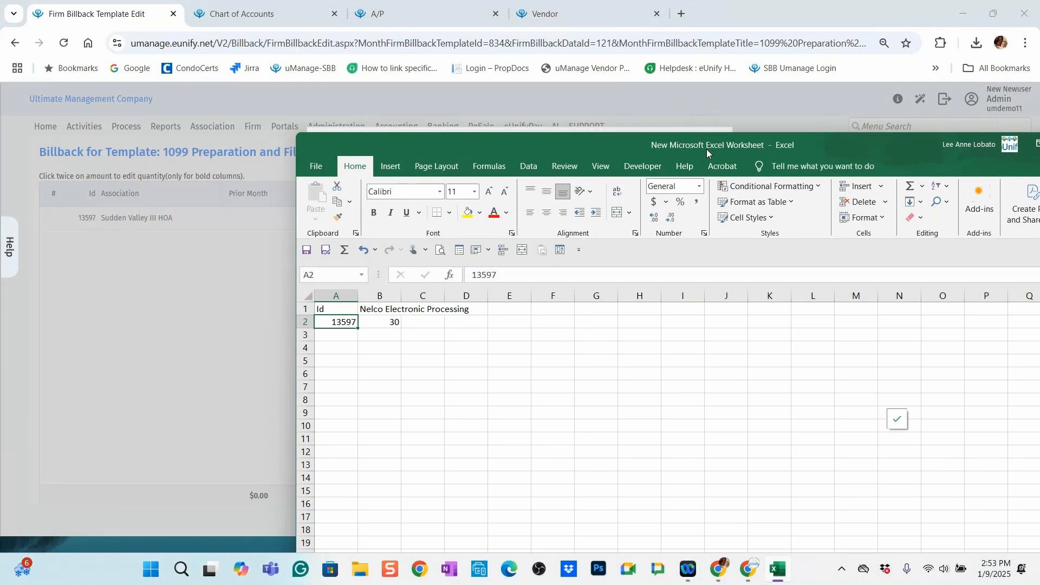
left_click_drag(707, 149, 563, 319)
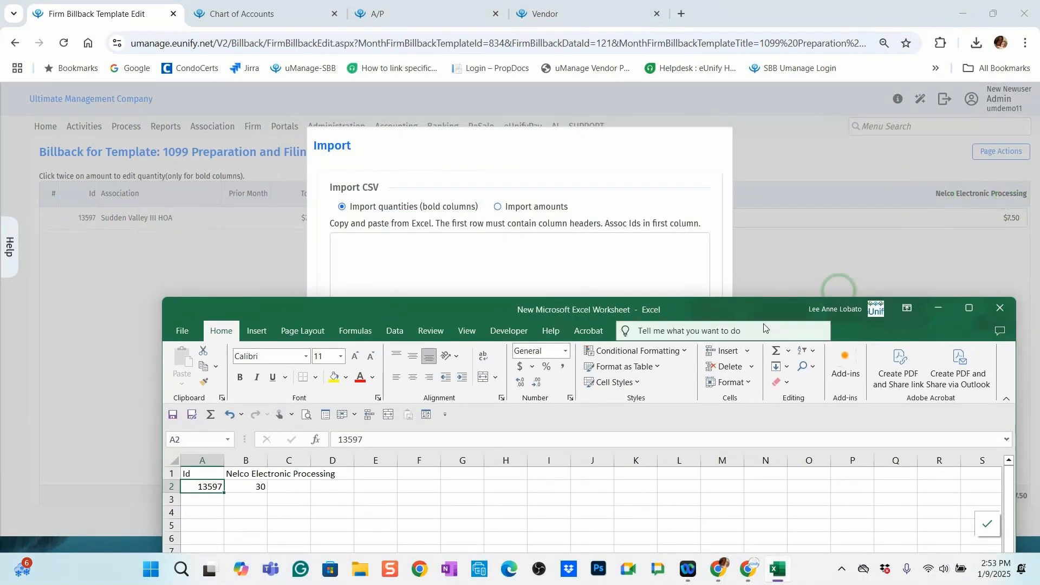
left_click_drag(716, 300, 735, 149)
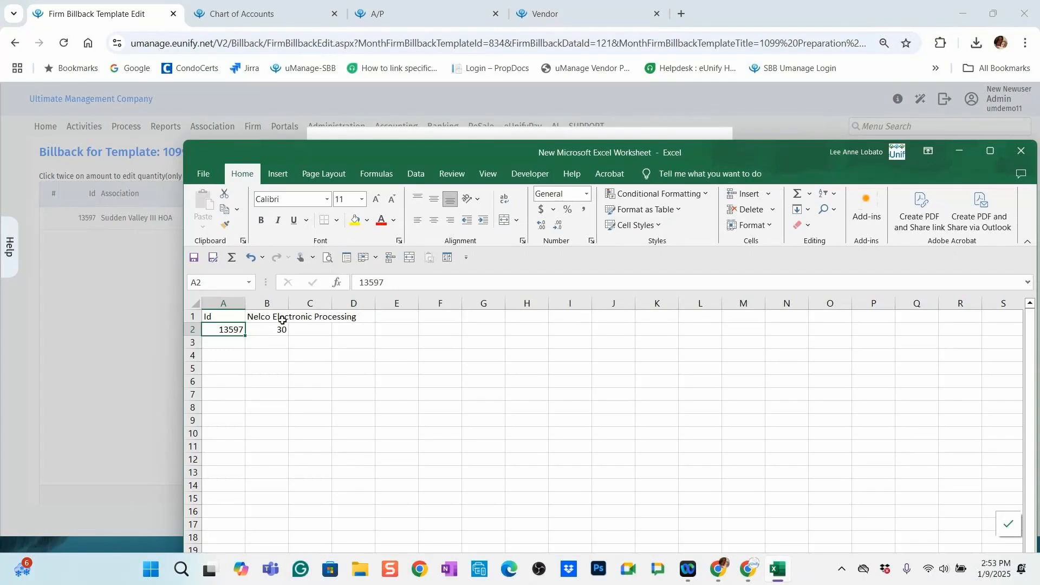
left_click(217, 317)
left_click_drag(248, 320, 271, 331)
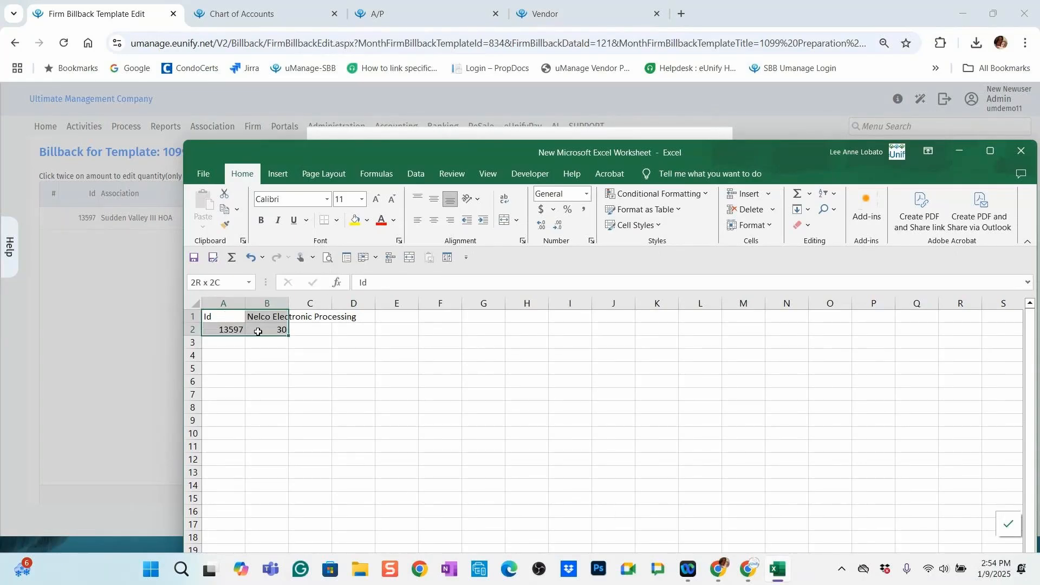
key("ctrl+c")
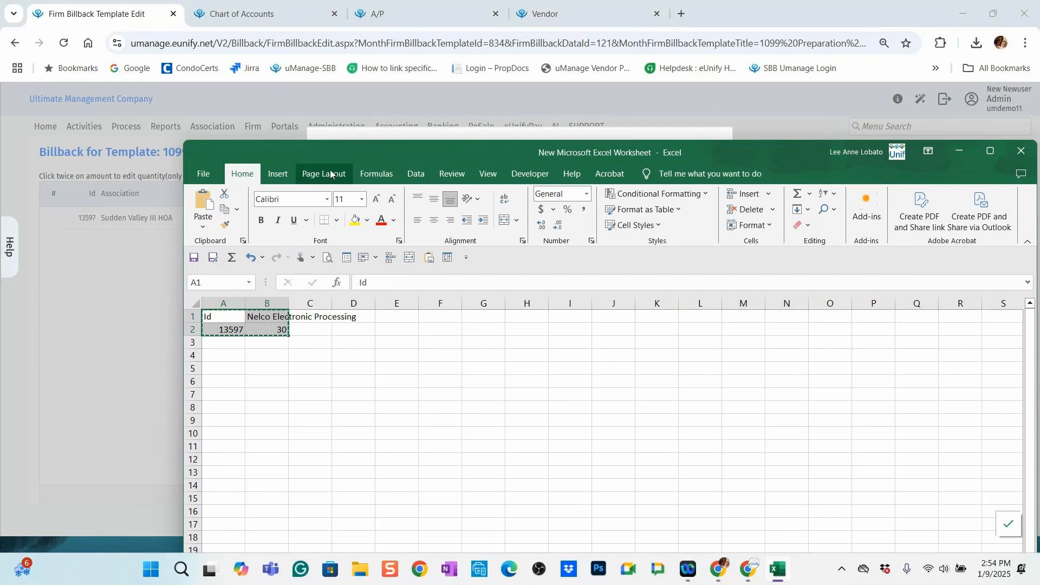
left_click_drag(352, 159, 1039, 227)
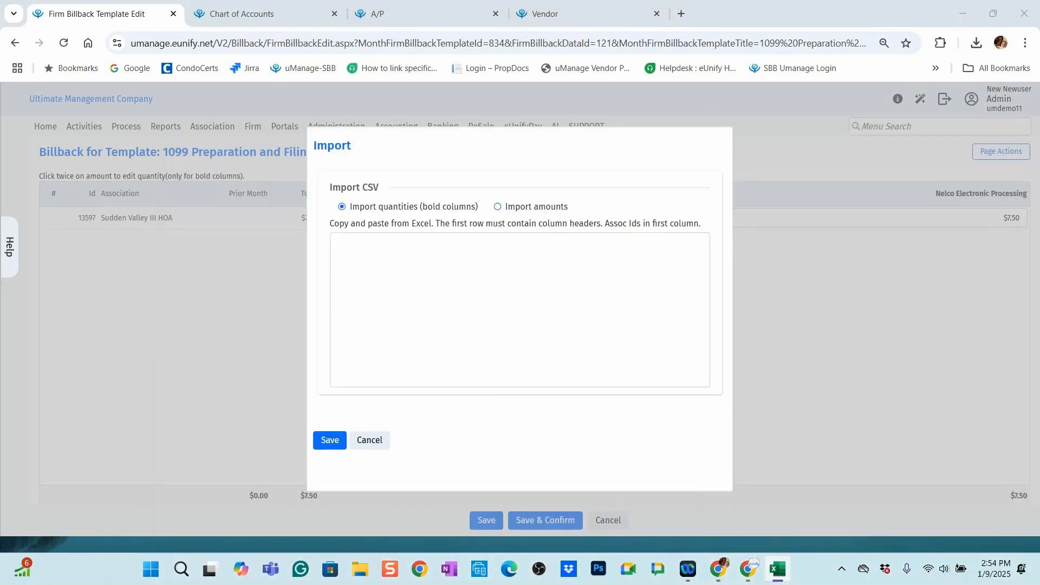
Paste the copied rows into the import quantities box and save the import
left_click(483, 268)
key("ctrl+v")
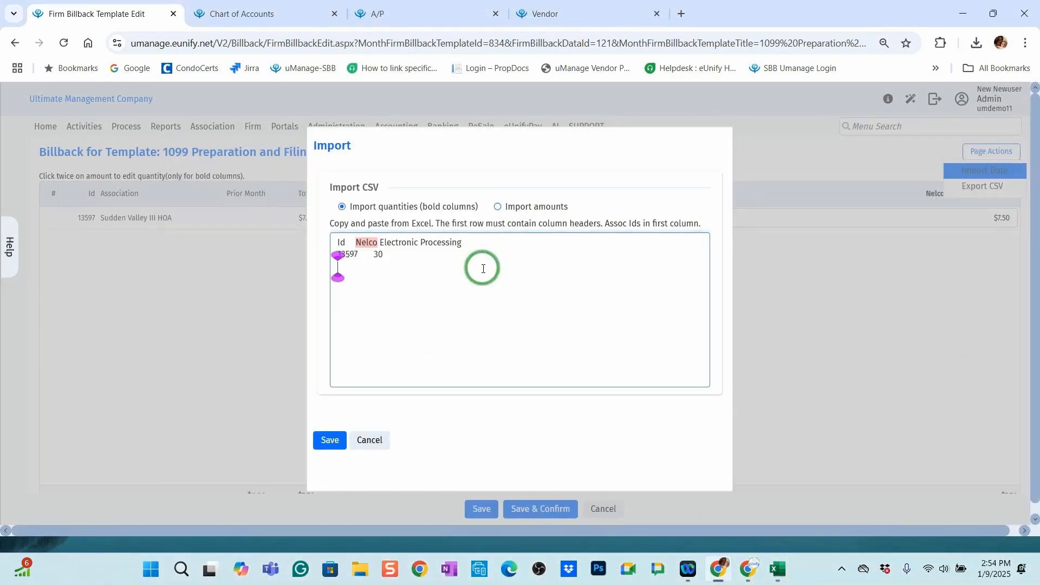
left_click(330, 440)
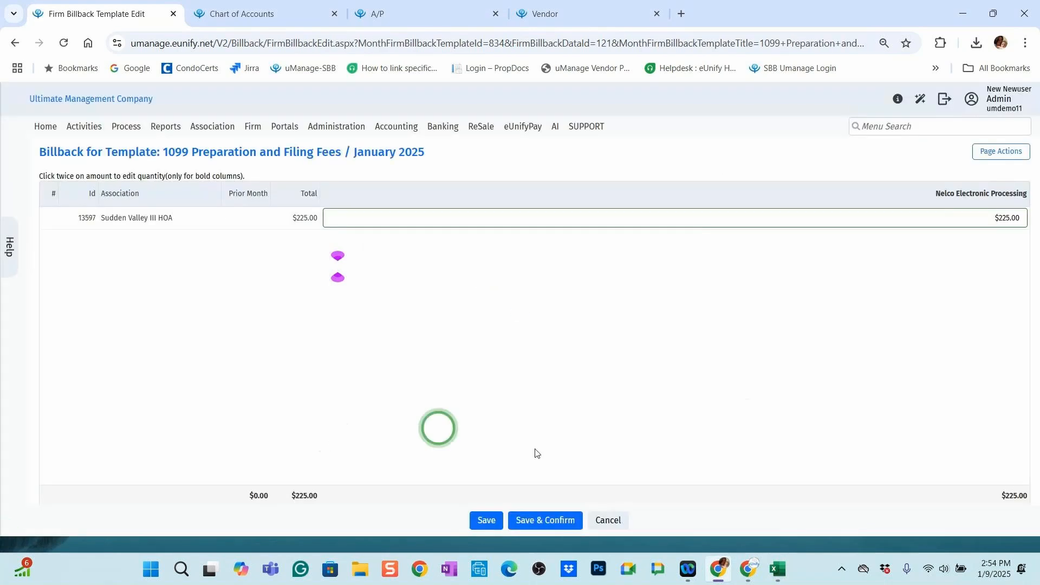
Save and confirm the 1099 Preparation and Filing Fees billback
left_click(550, 522)
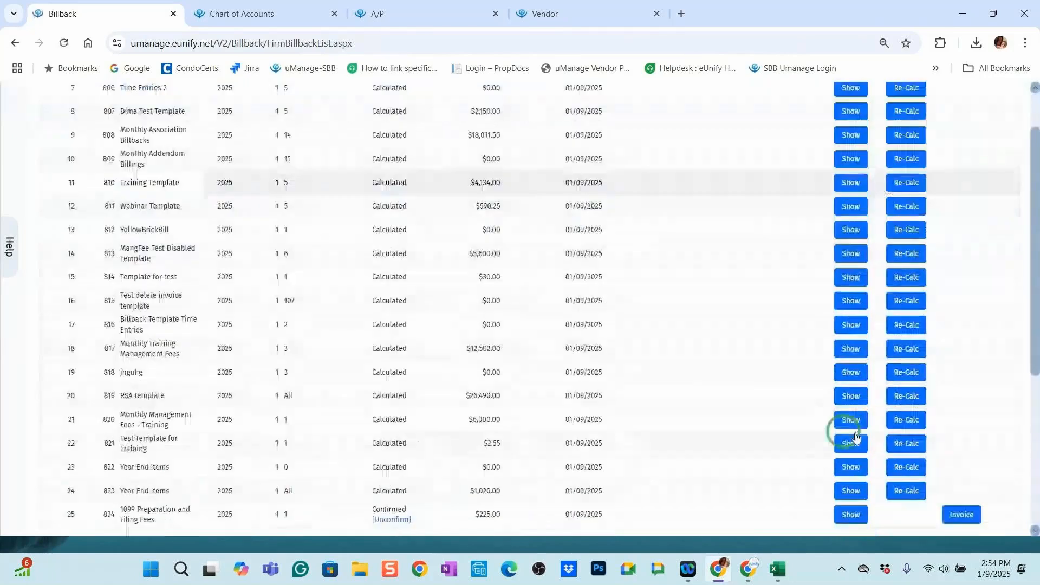
left_click(852, 441)
scroll(894, 461, "down", 5)
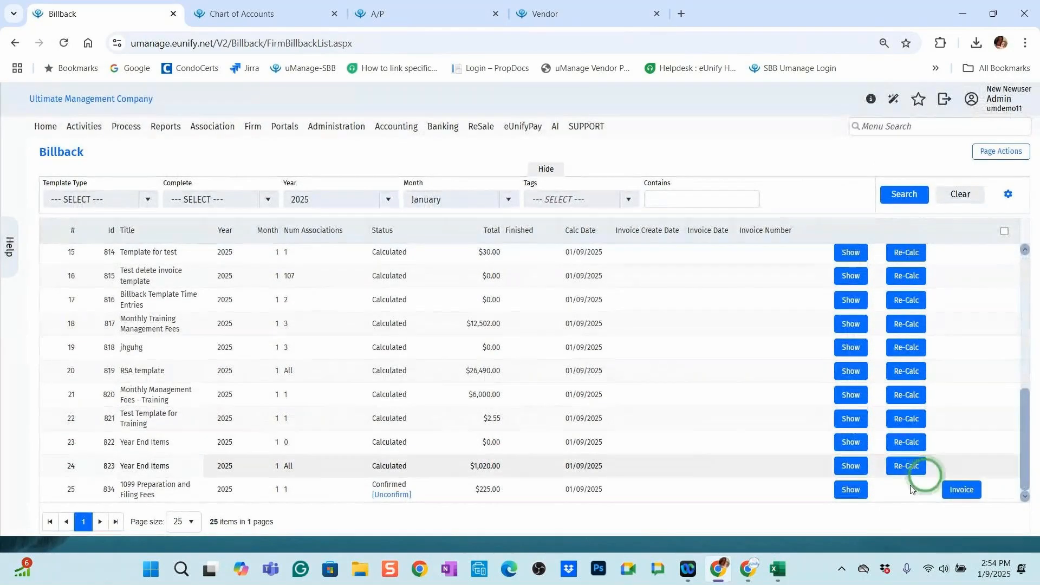
Create an invoice numbered 10992025 for the confirmed 1099 Preparation and Filing Fees billback
left_click(962, 490)
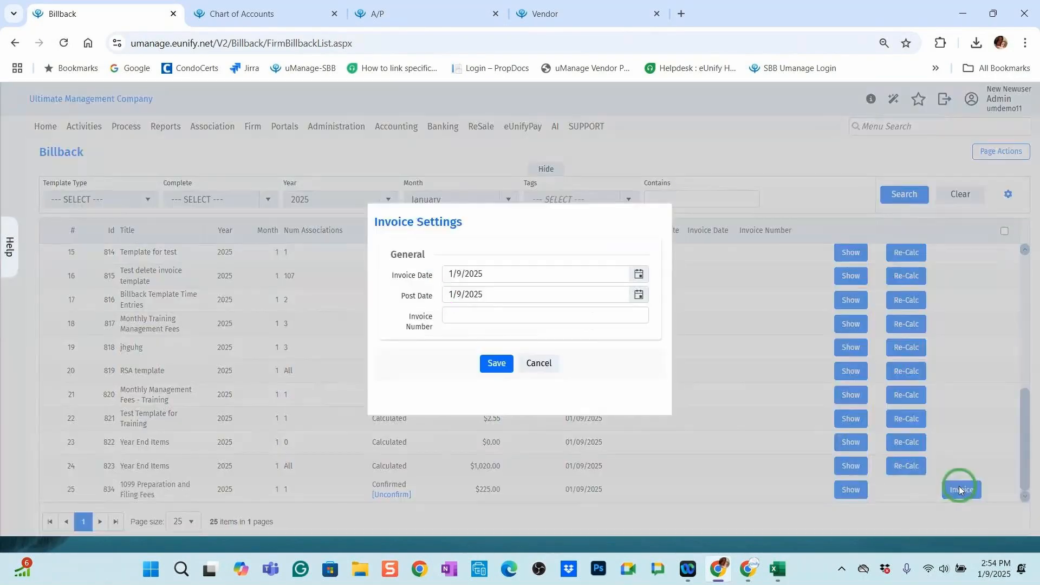
left_click(491, 318)
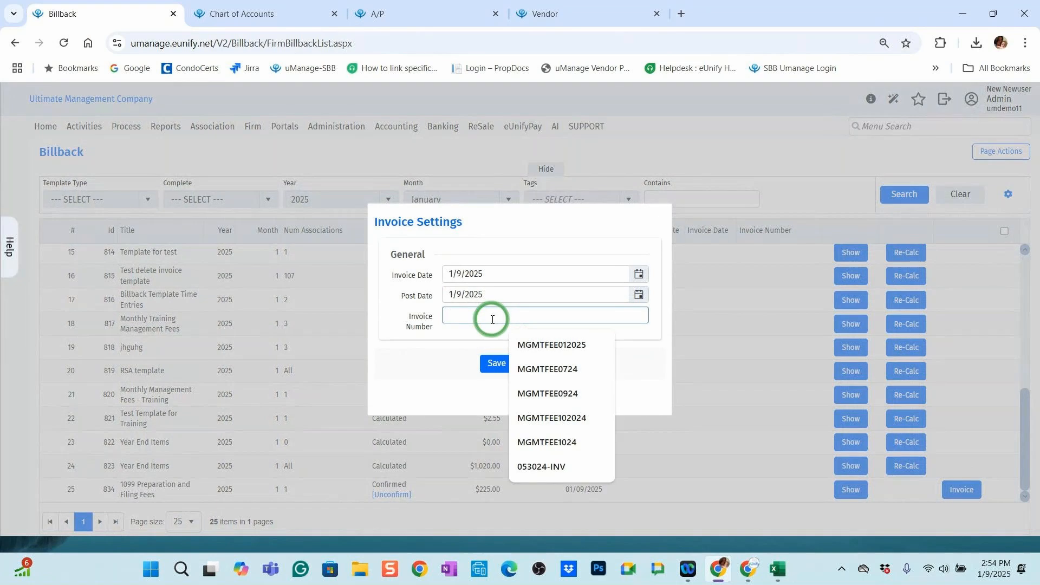
type("10992")
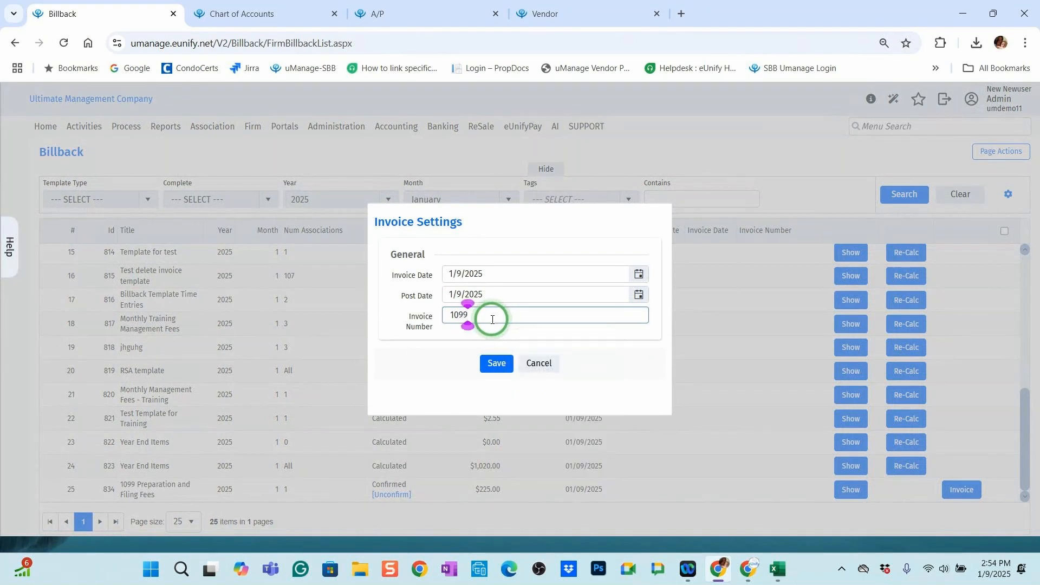
type("2025")
left_click(497, 368)
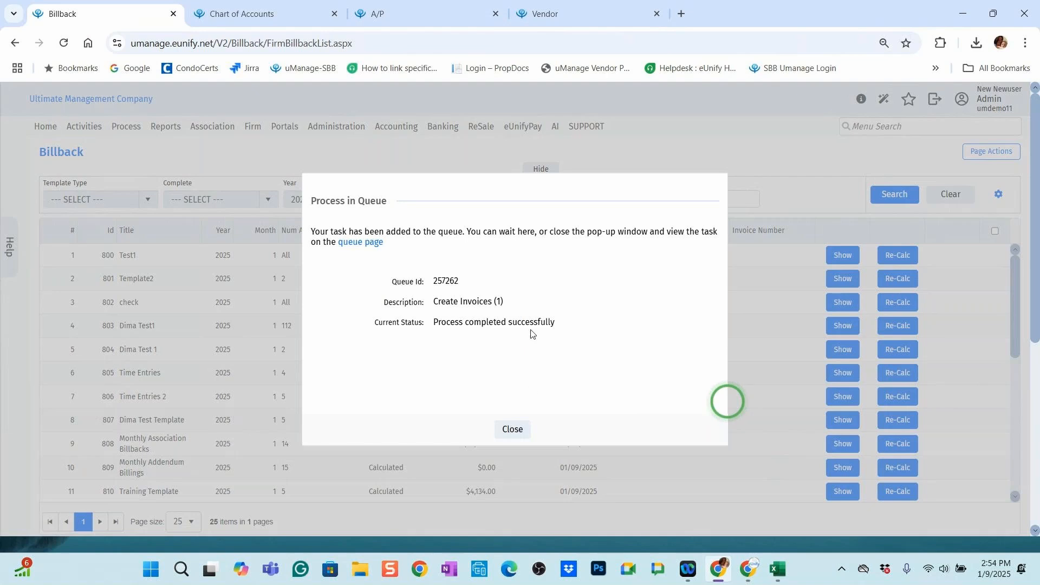
left_click(515, 428)
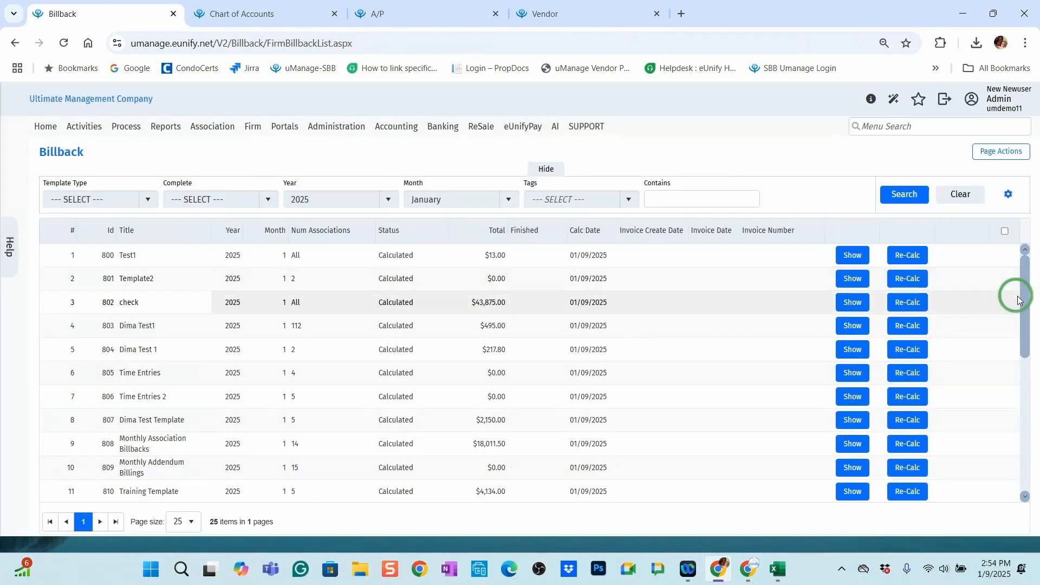
Select the invoiced 1099 Preparation and Filing Fees billback and mark it as complete
scroll(1024, 304, "down", 1)
left_click_drag(1030, 338, 1027, 492)
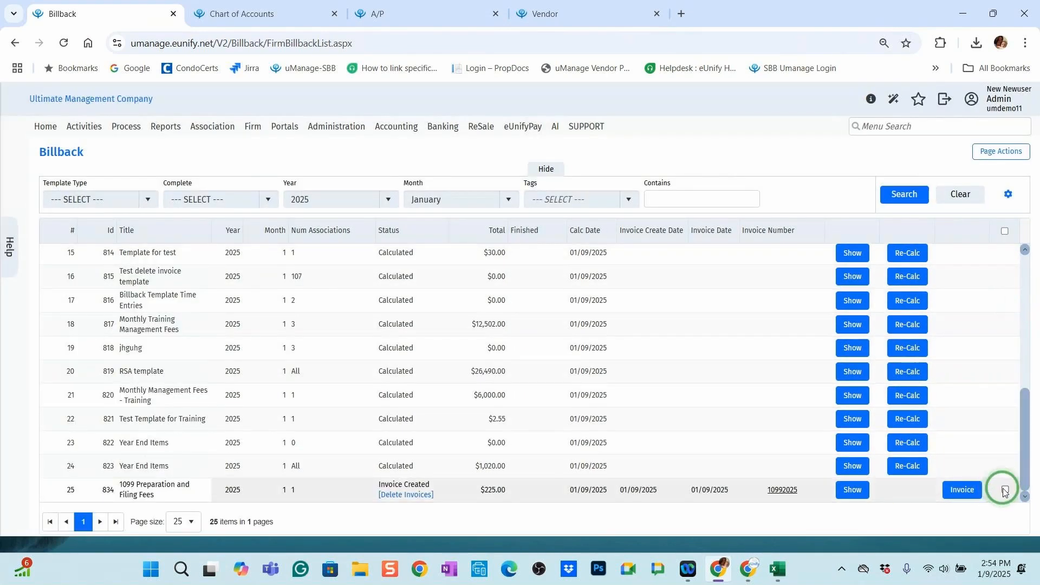
left_click(1005, 490)
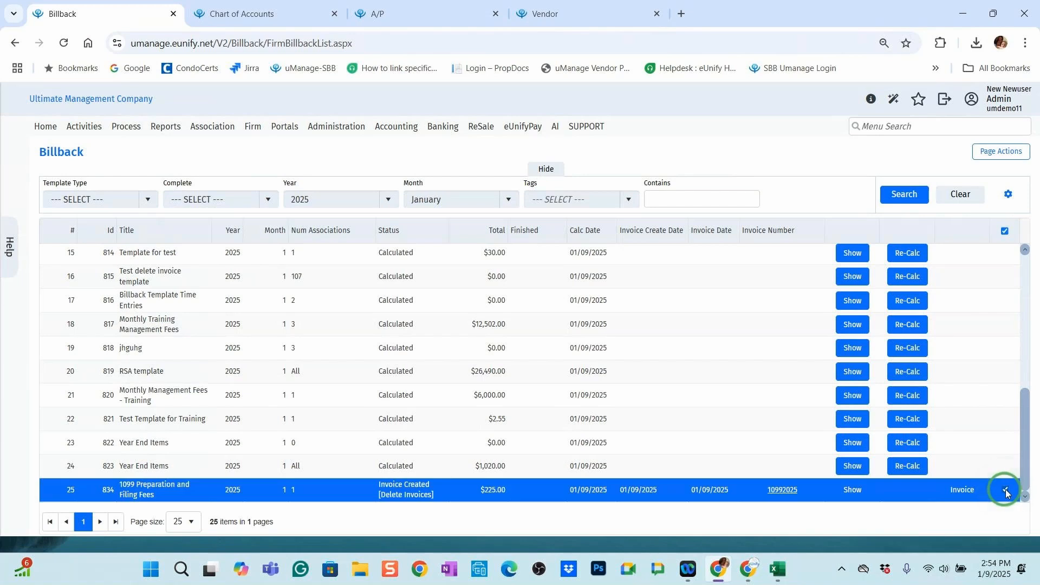
left_click(1001, 152)
left_click(1004, 491)
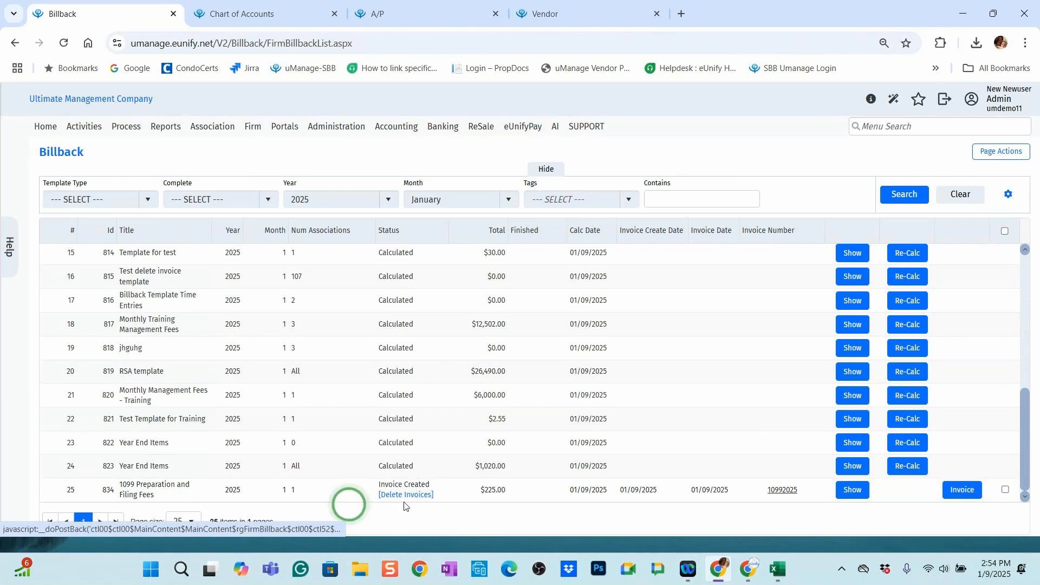
left_click(1005, 490)
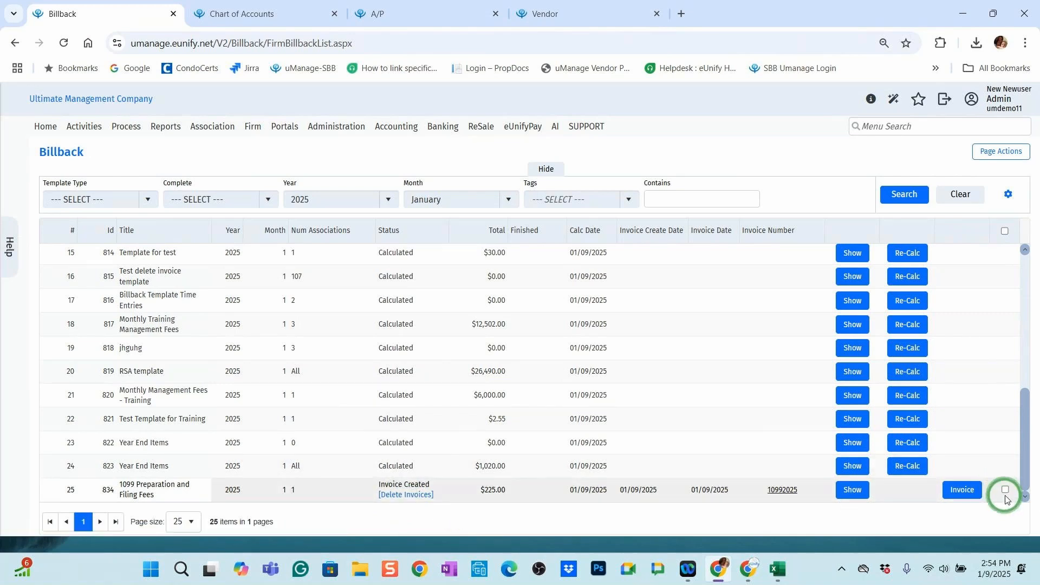
left_click(1005, 491)
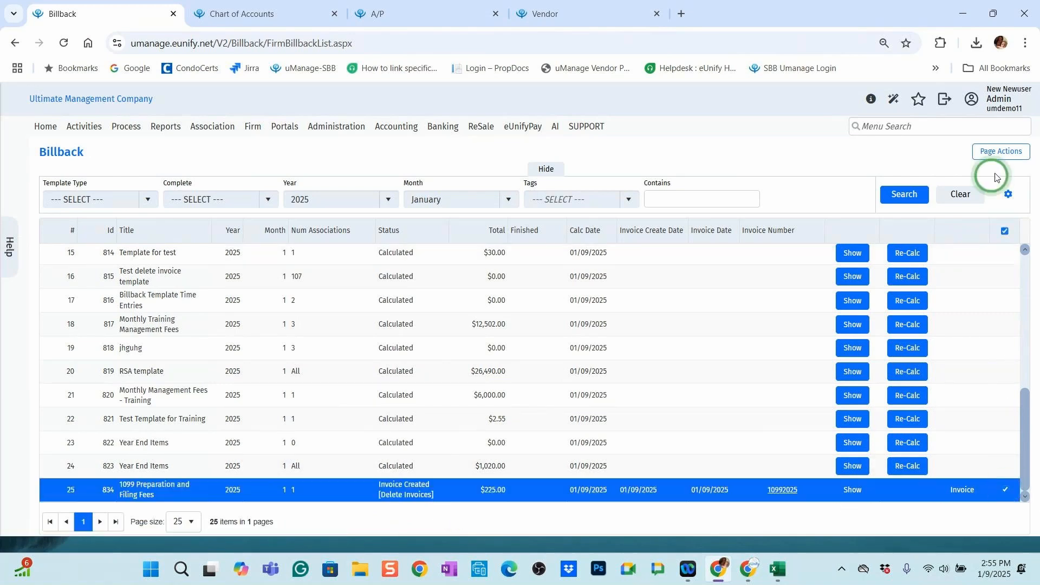
left_click(1001, 151)
left_click(967, 188)
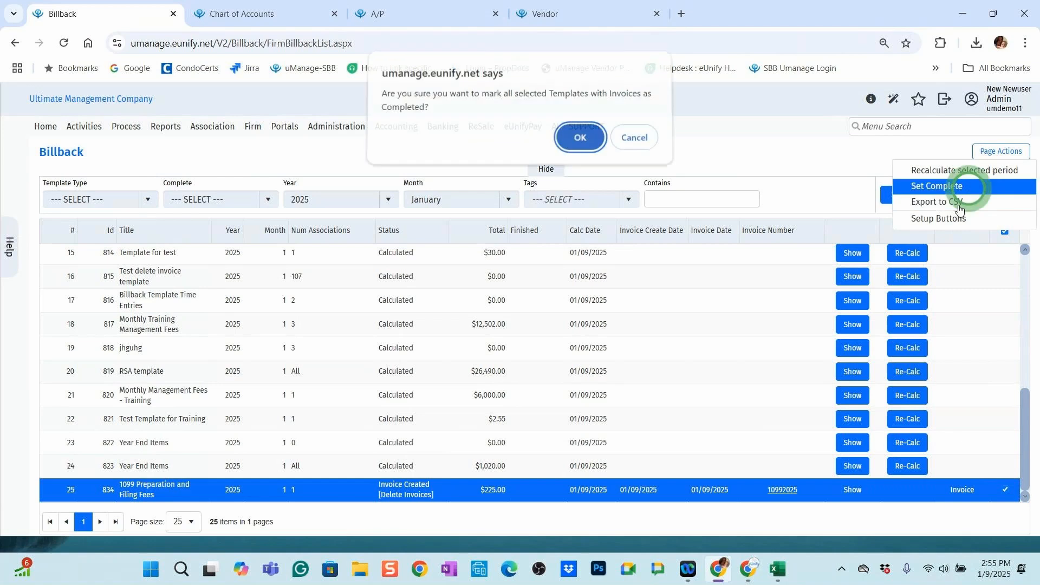
left_click(577, 141)
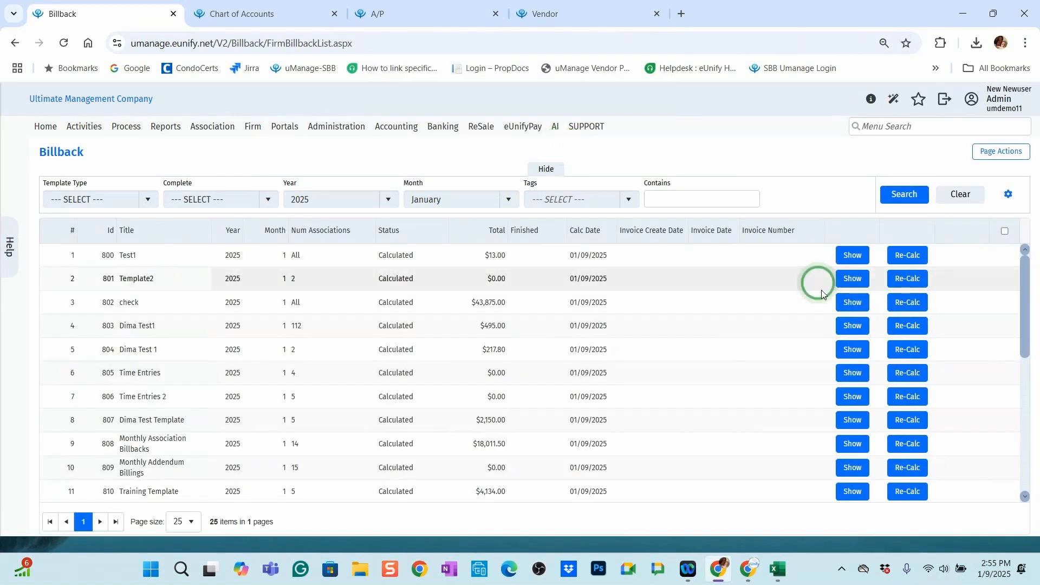
Open the A/P invoice list to review invoice 10992025 created from the billback
scroll(1024, 333, "down", 6)
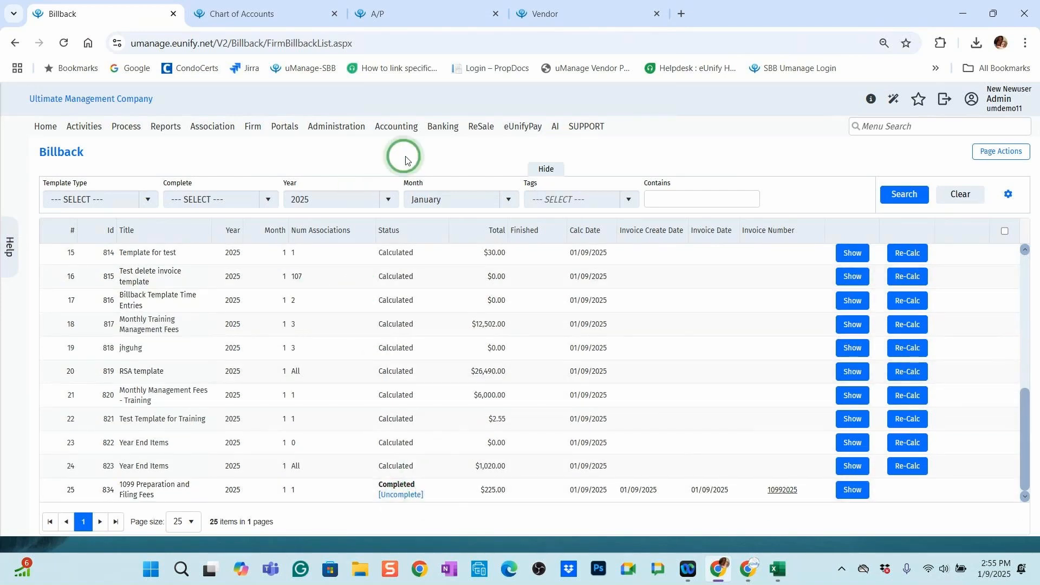
mouse_move(404, 127)
mouse_move(401, 180)
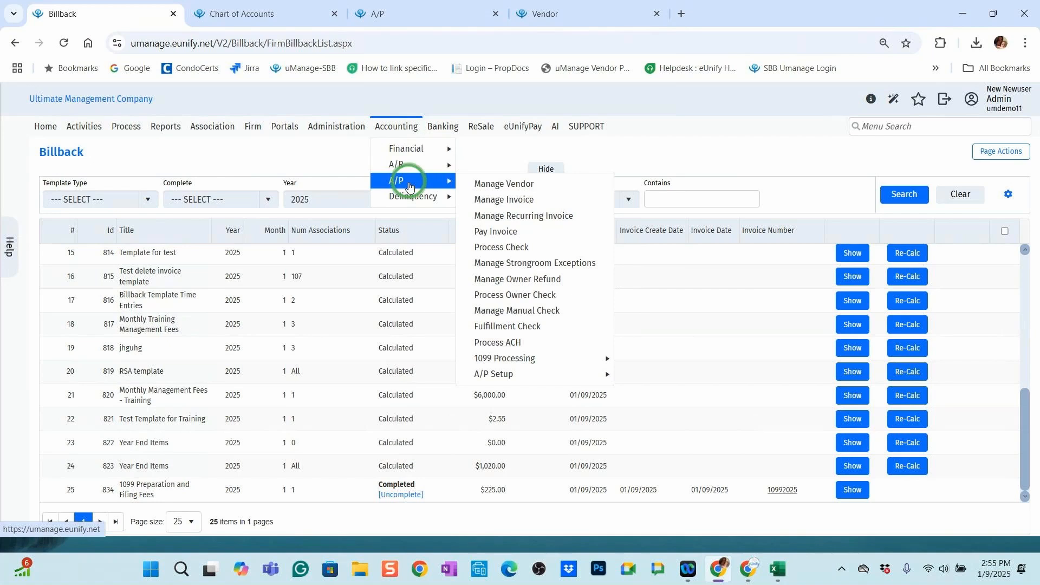
left_click(507, 201)
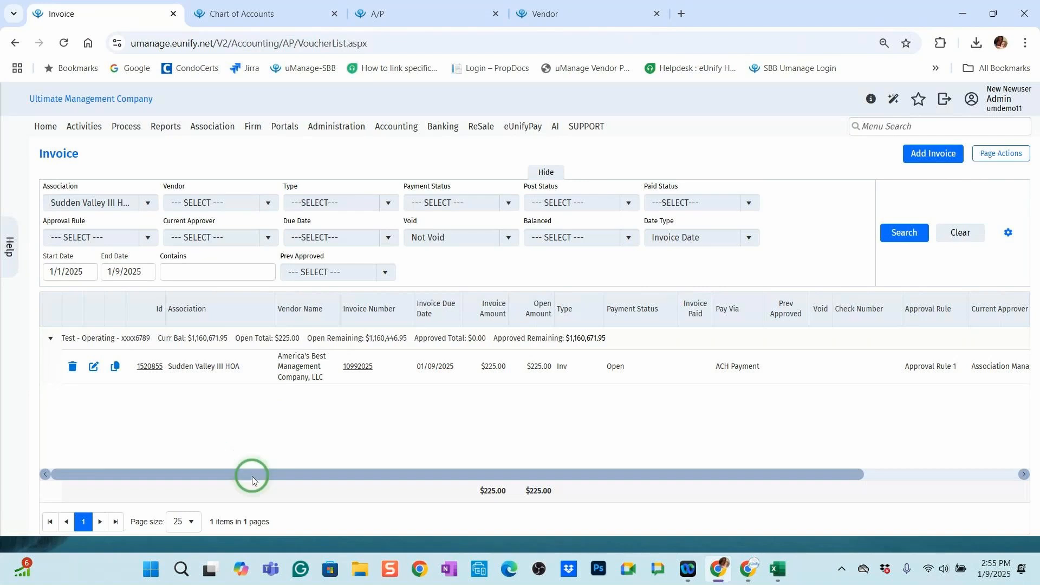
left_click_drag(252, 480, 272, 479)
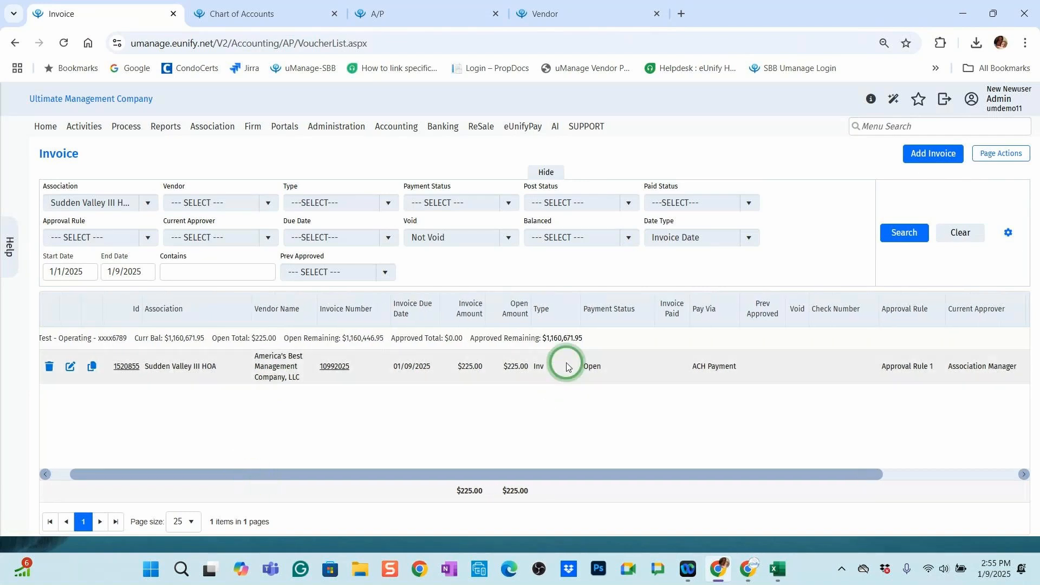
left_click_drag(550, 477, 749, 470)
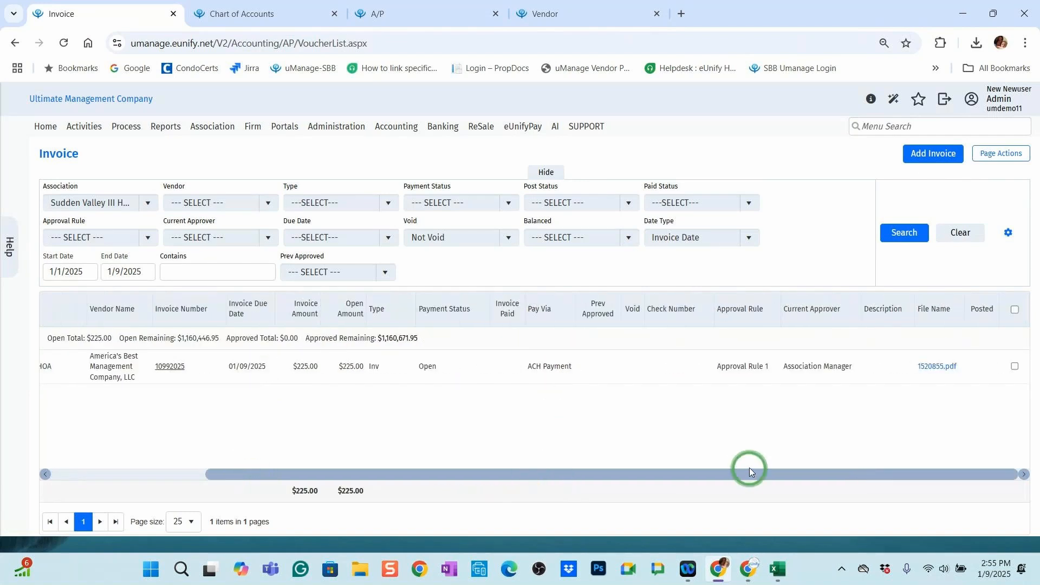
Open the invoice's attached PDF to review it, then close it
left_click(941, 367)
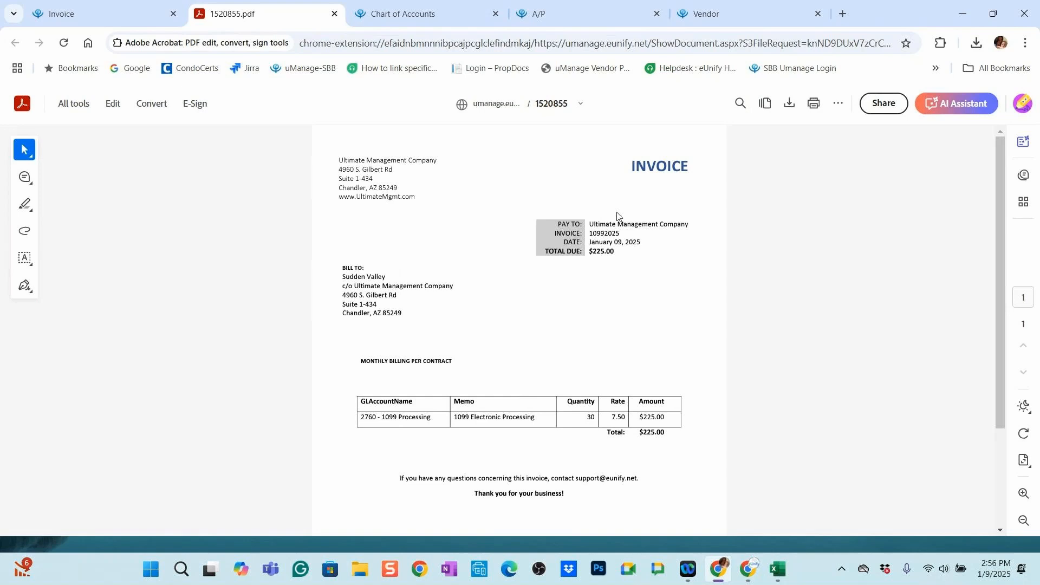
left_click(334, 14)
scroll(383, 474, "left", 3)
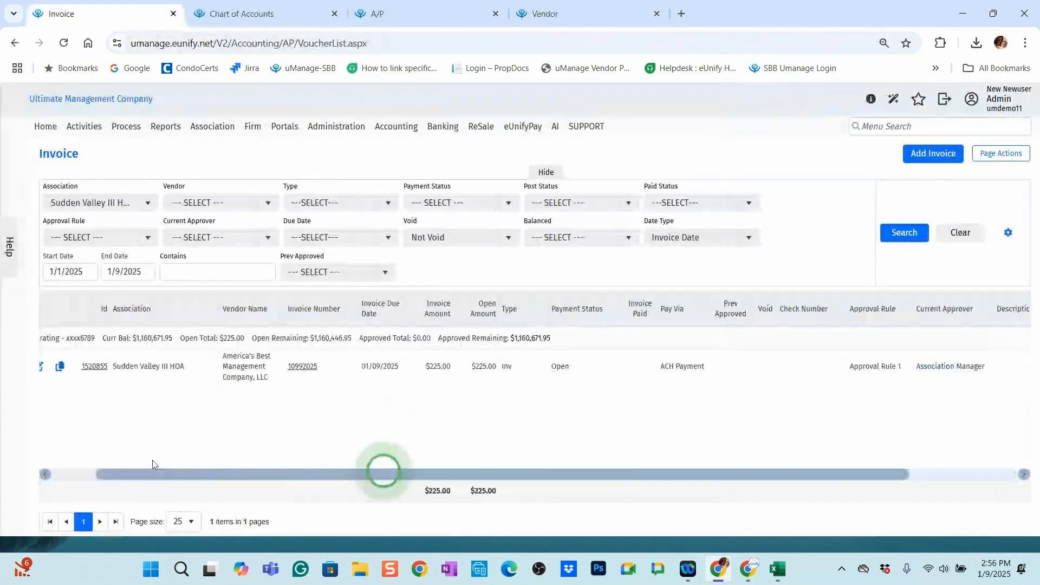
left_click(72, 128)
left_click(92, 214)
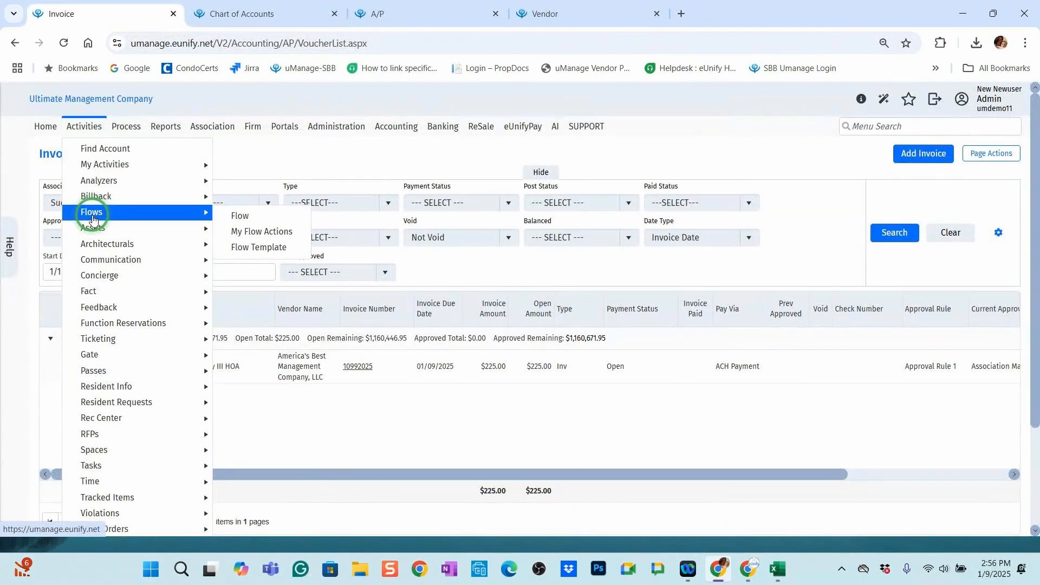
left_click(112, 195)
left_click(121, 210)
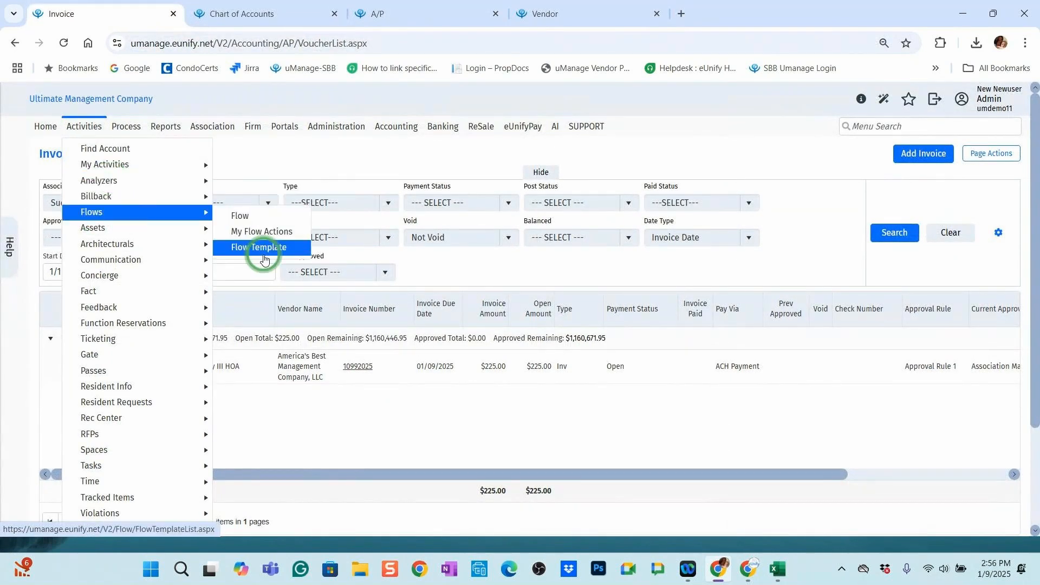
left_click(99, 203)
left_click(605, 105)
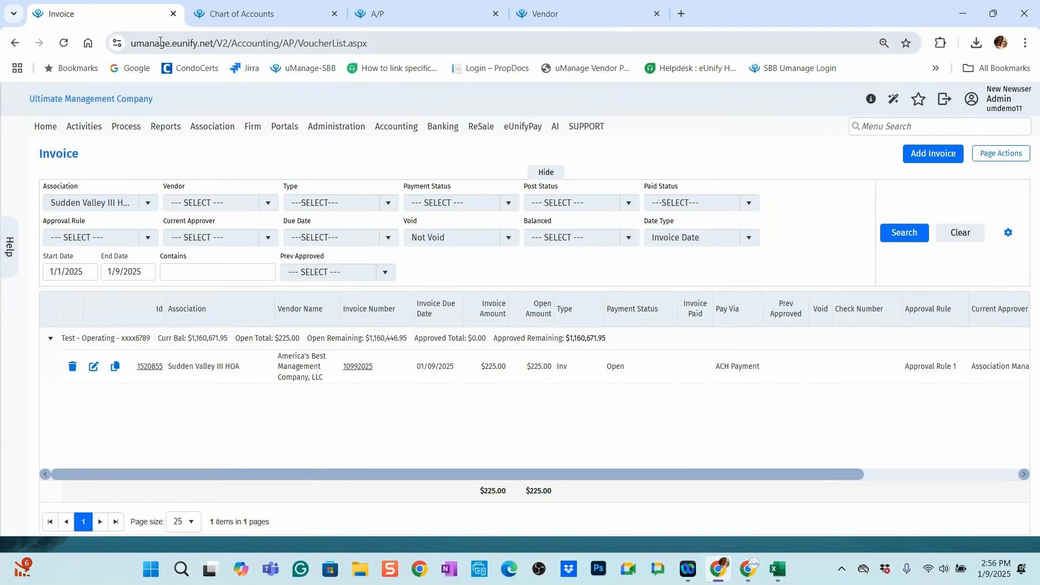
left_click(42, 97)
left_click(38, 129)
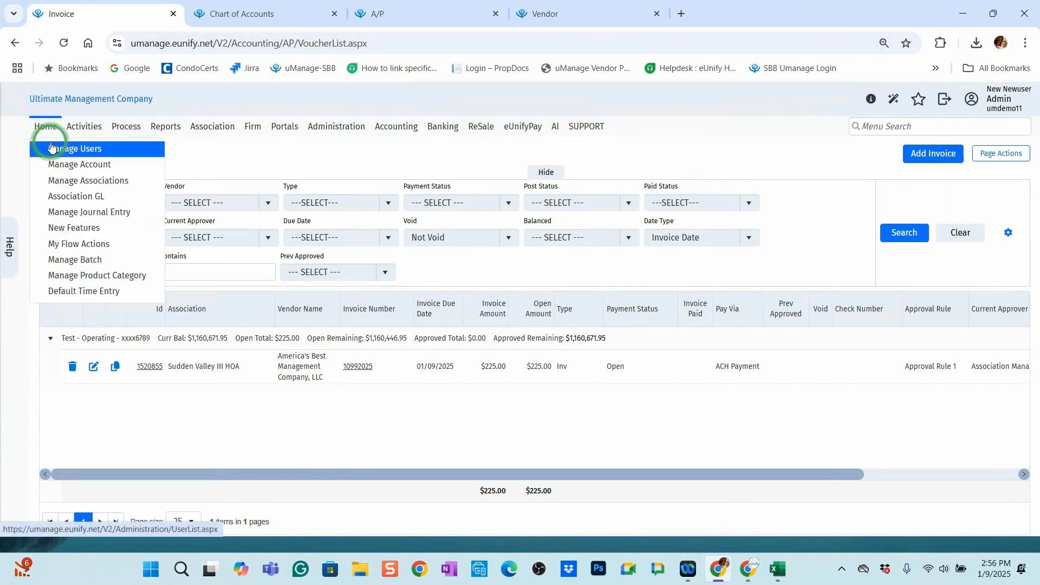
left_click(51, 146)
Open the Associations list
left_click(219, 131)
left_click(233, 151)
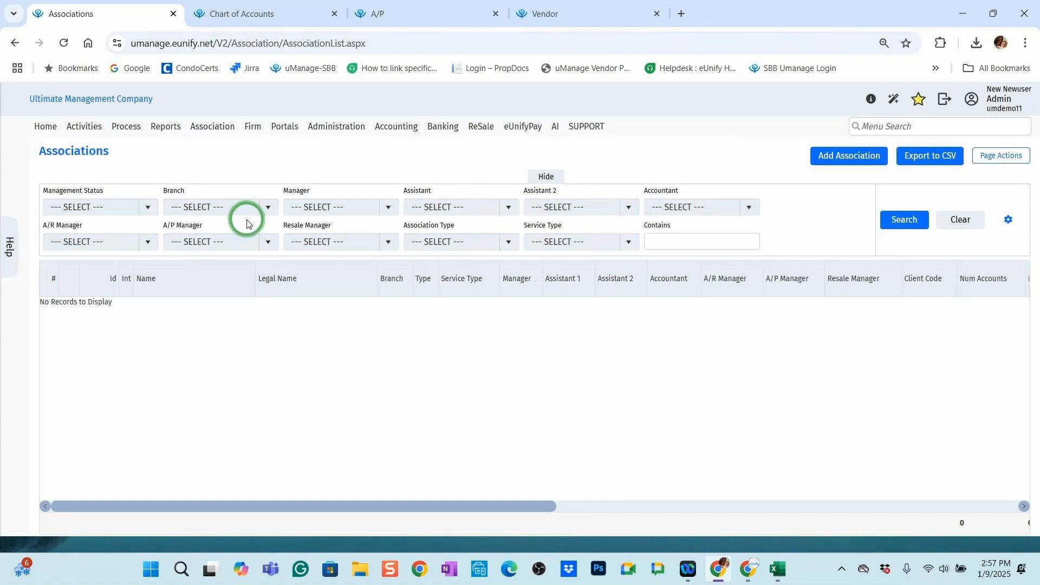
left_click(82, 130)
mouse_move(93, 213)
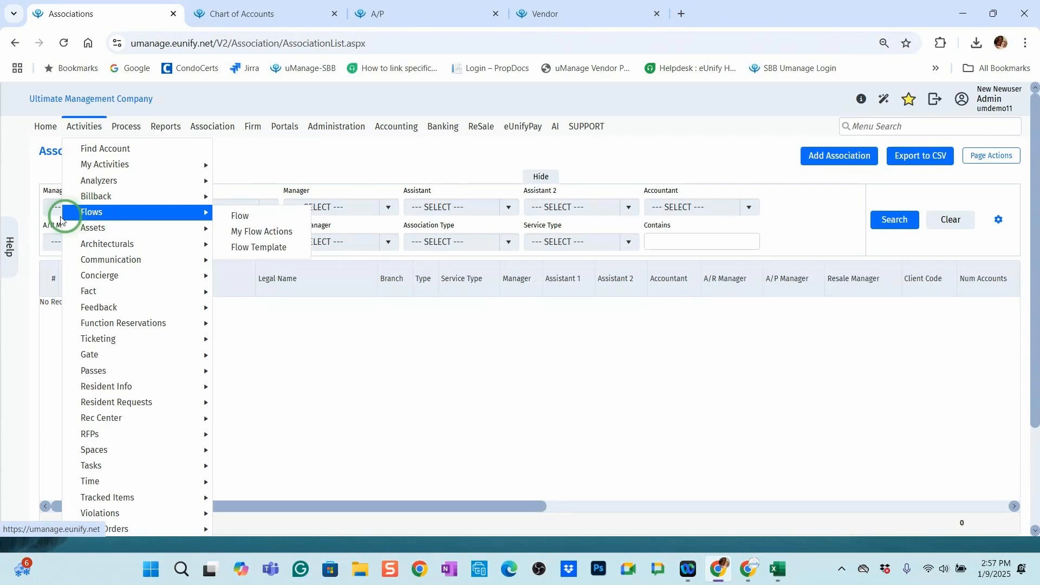
mouse_move(119, 167)
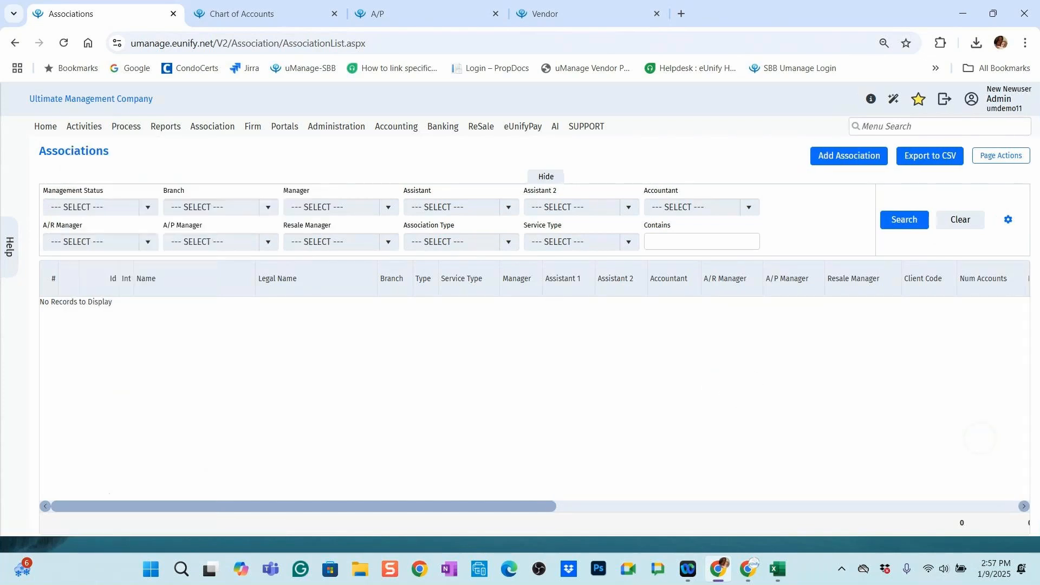
key("alt+Tab")
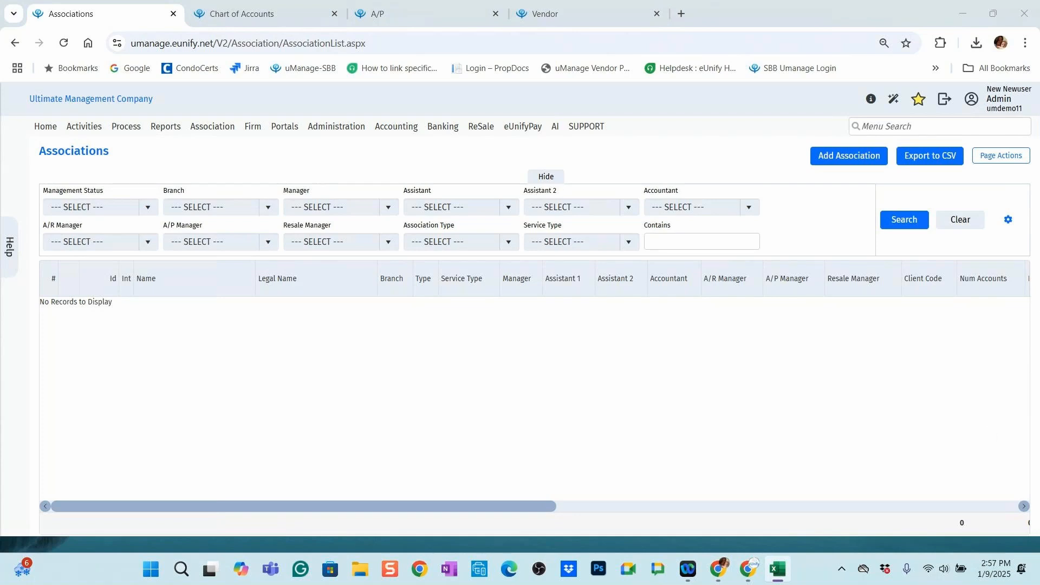
key("alt+Tab")
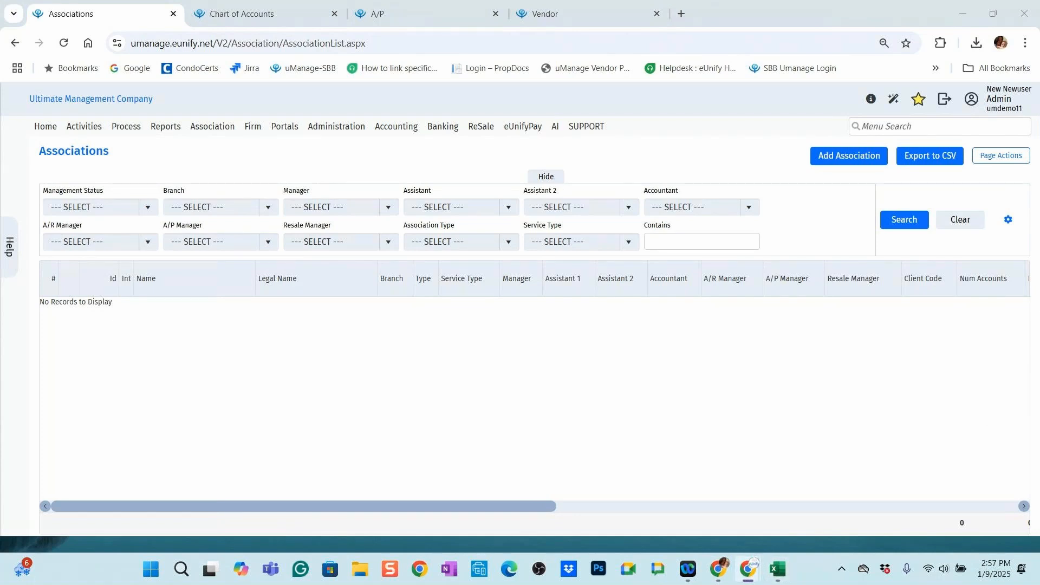